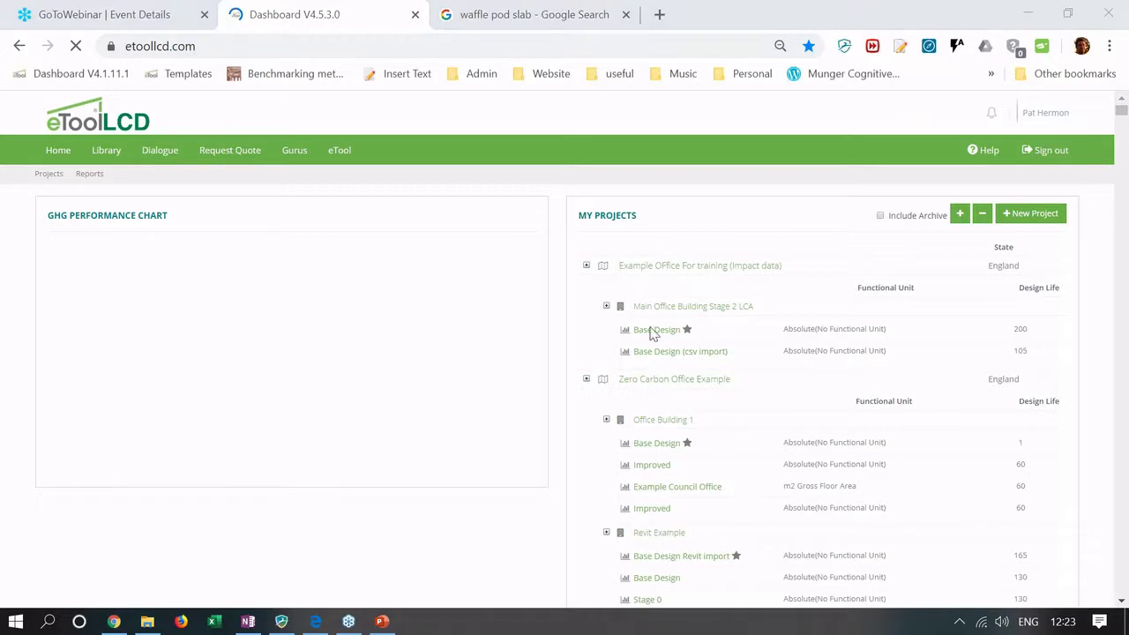
- Open the Base Design of Main Office Building Stage 2 LCA in the training office project and review its impact categories
left_click(587, 266)
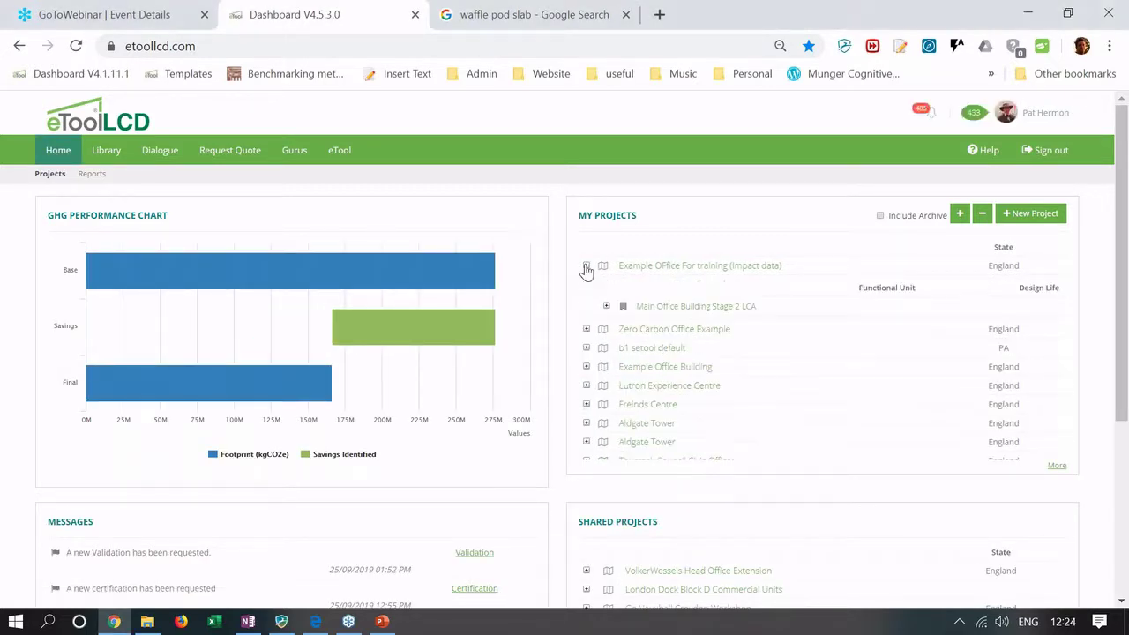
left_click(606, 307)
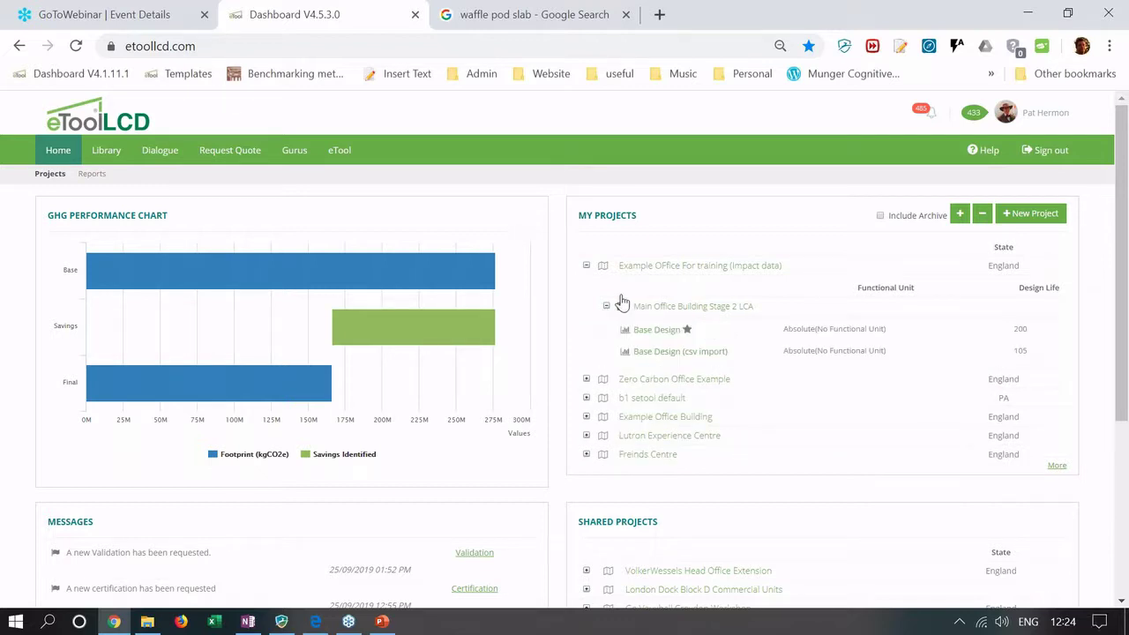
left_click(653, 330)
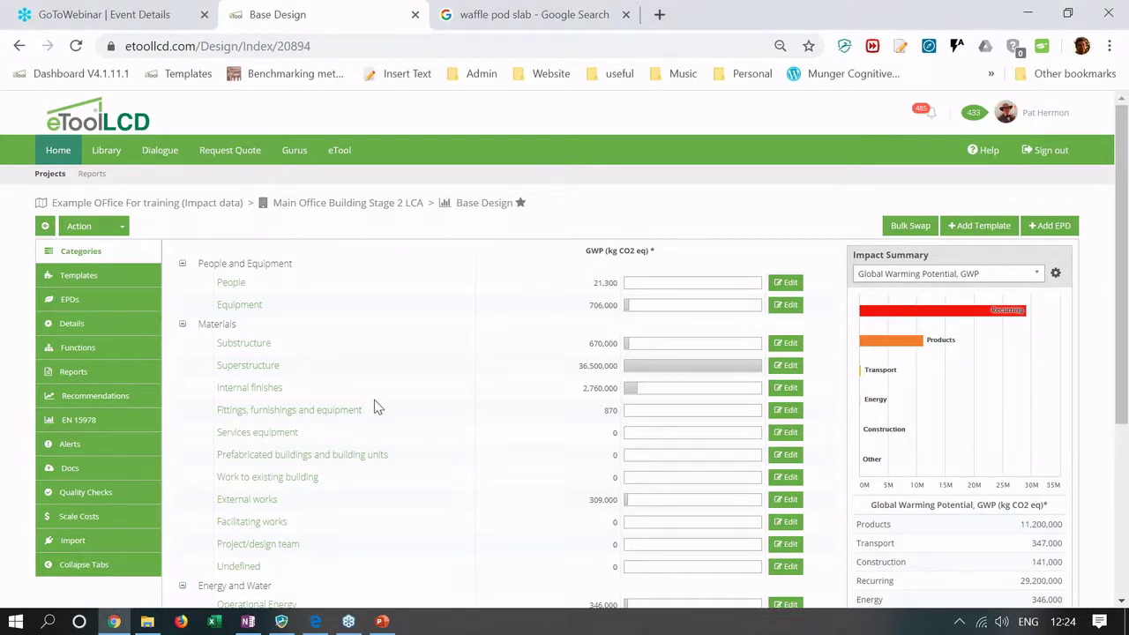
scroll(374, 399, "down", 3)
scroll(375, 404, "up", 3)
scroll(376, 403, "down", 2)
scroll(376, 403, "up", 2)
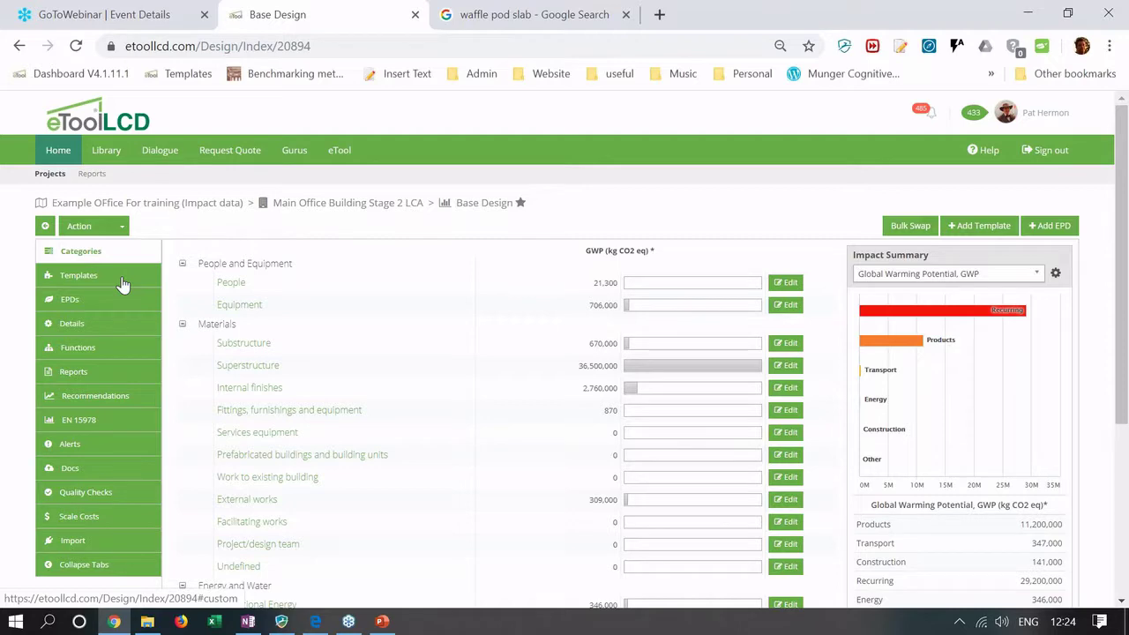
- Examine the Base Design's templates, including the structural steel framing entry, with their quantities and GWP impacts
left_click(123, 284)
scroll(124, 284, "down", 5)
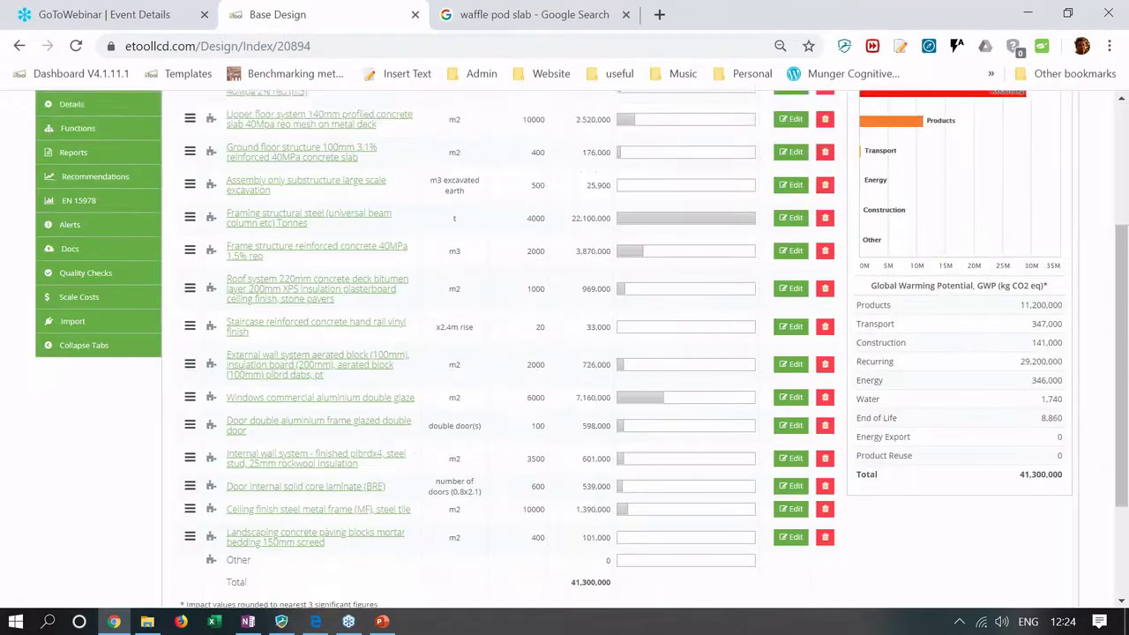
scroll(565, 347, "up", 3)
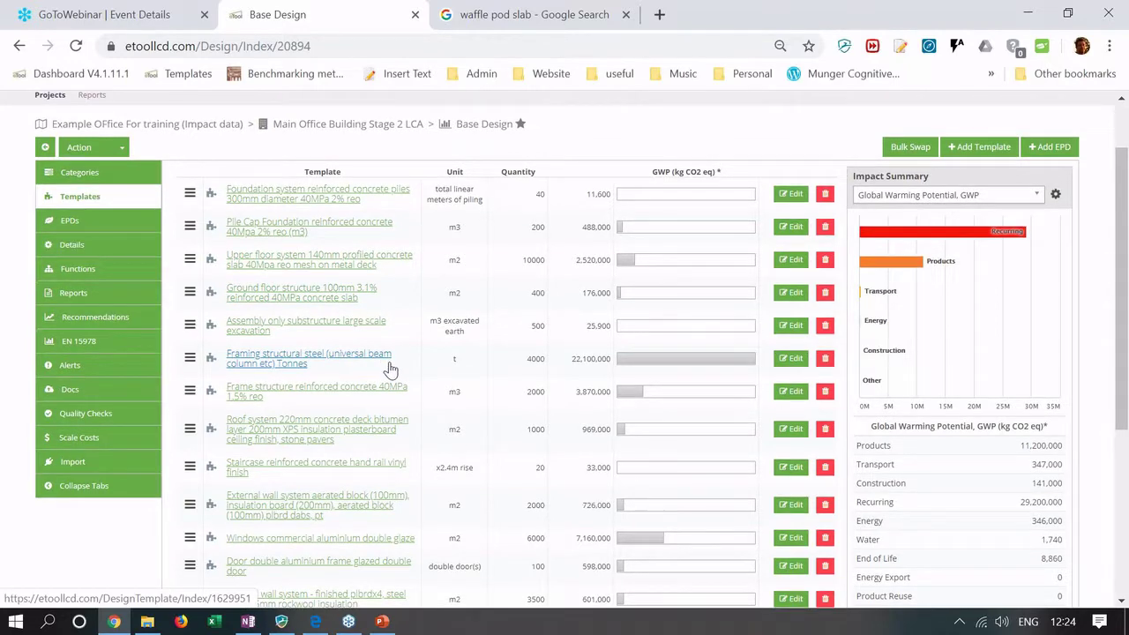
scroll(391, 369, "down", 1)
left_click_drag(295, 282, 228, 260)
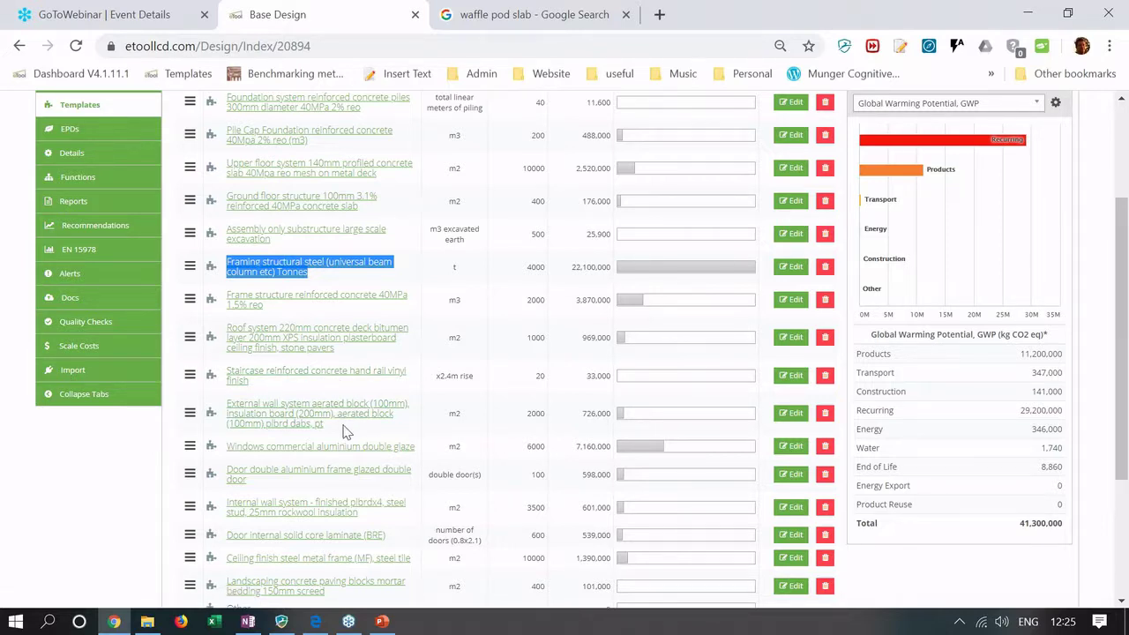
scroll(344, 429, "down", 1)
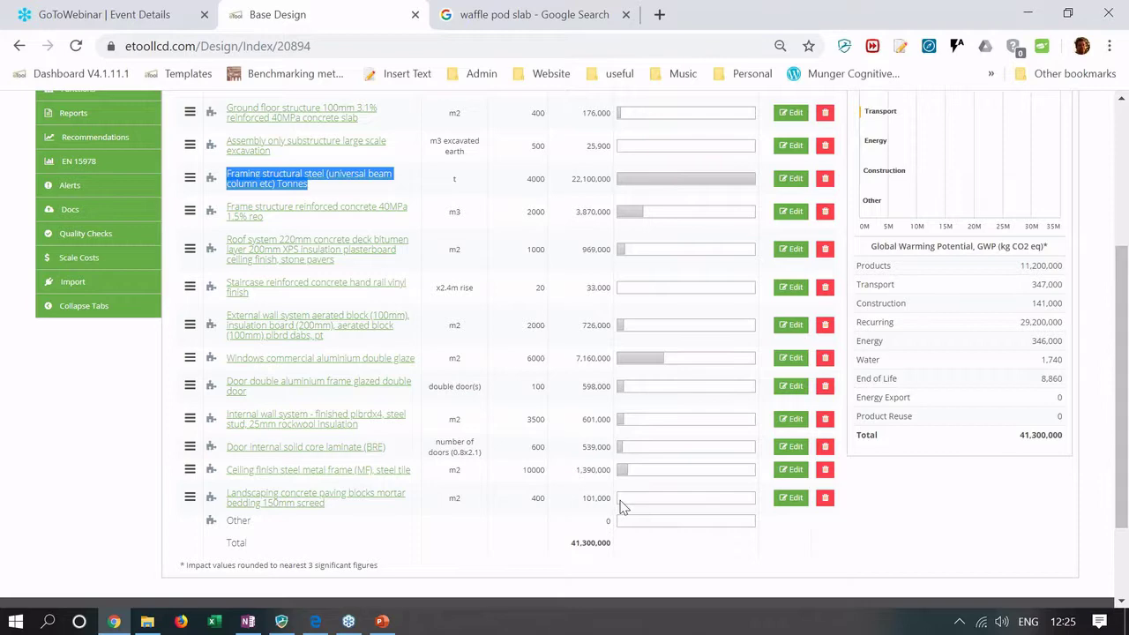
left_click(499, 377)
scroll(499, 379, "up", 3)
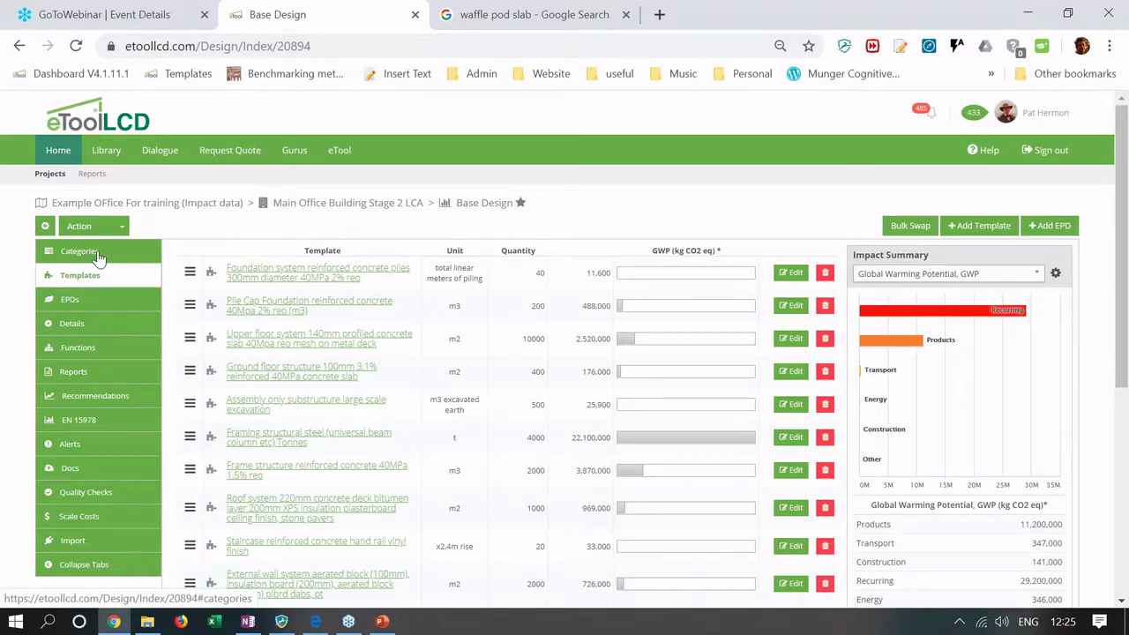
- Clone the Base Design within the current structure as "Improved Design" with the purpose LCA - Improved
left_click(99, 258)
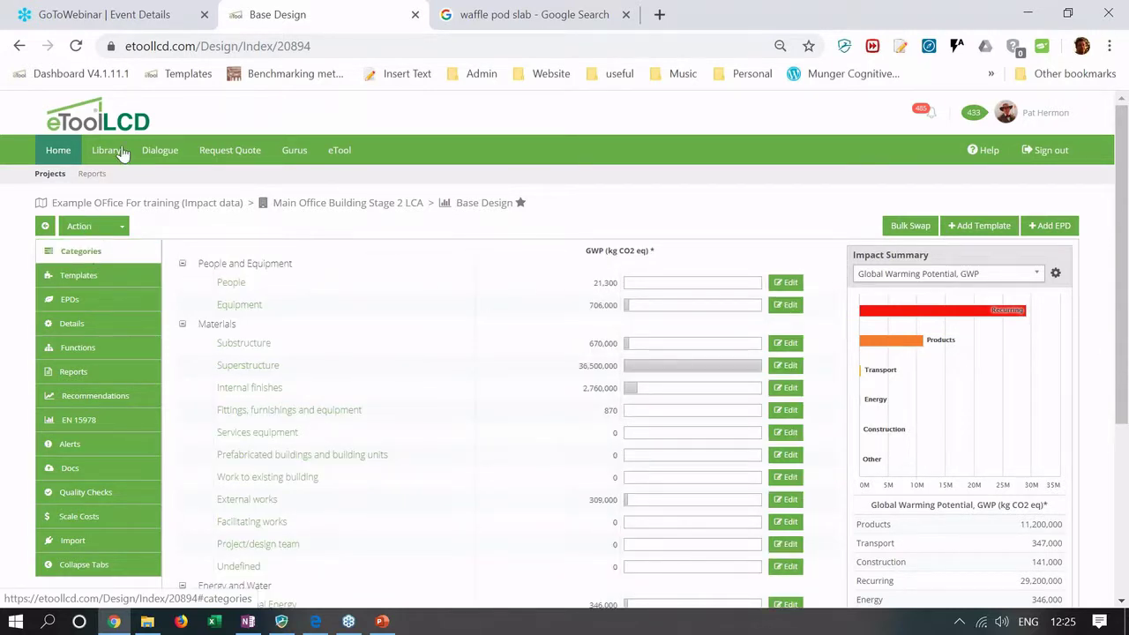
left_click(123, 231)
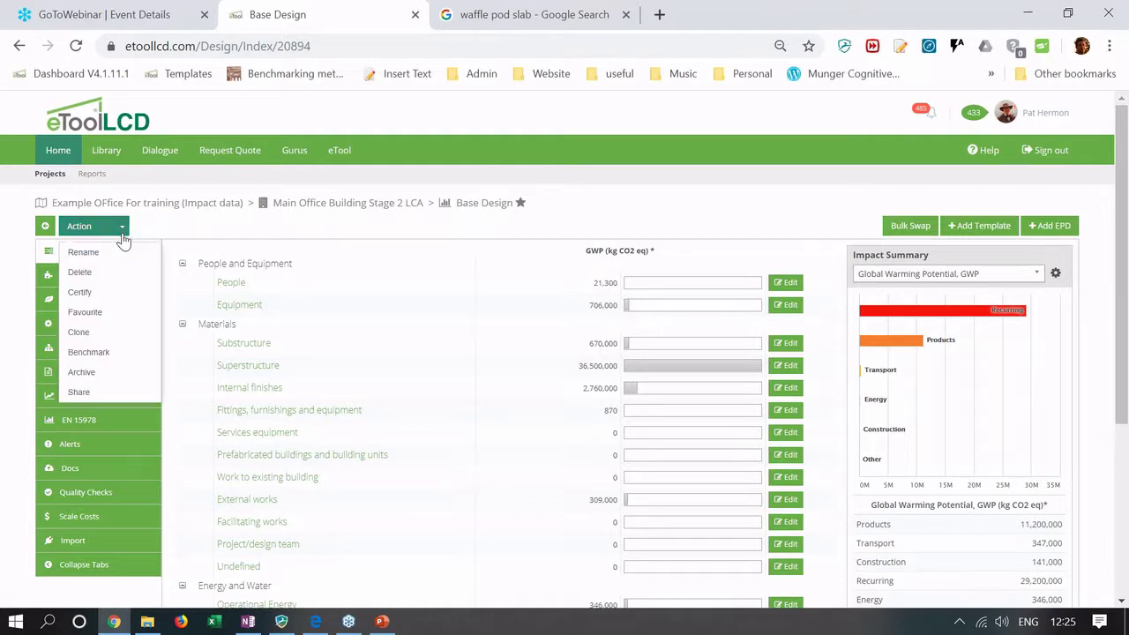
left_click(88, 337)
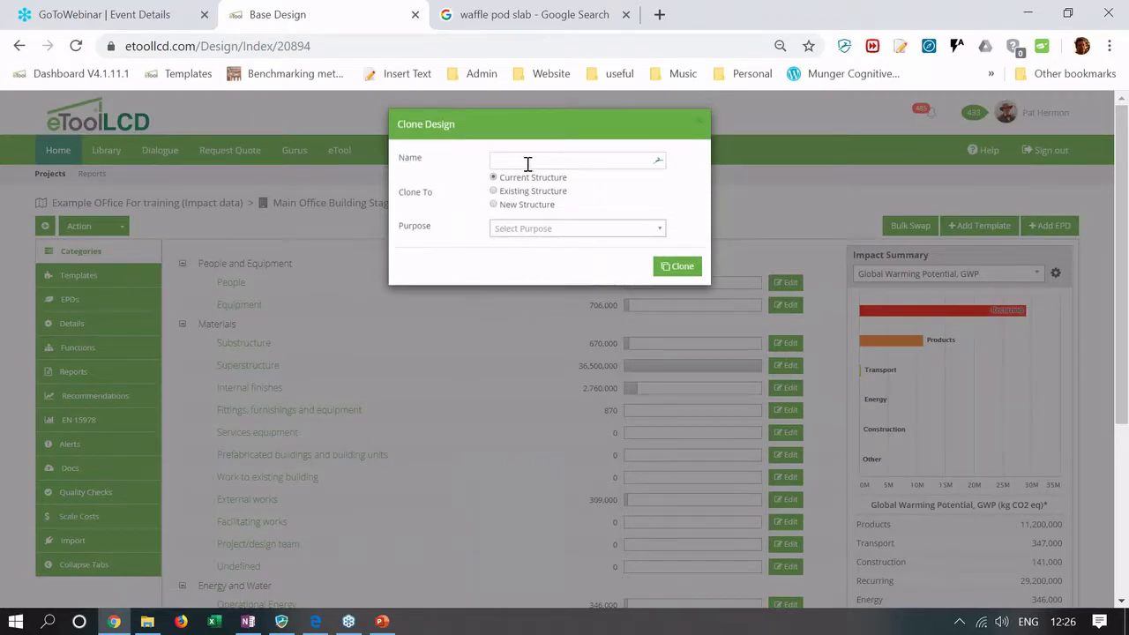
left_click(529, 163)
type("Improved Design")
left_click(553, 233)
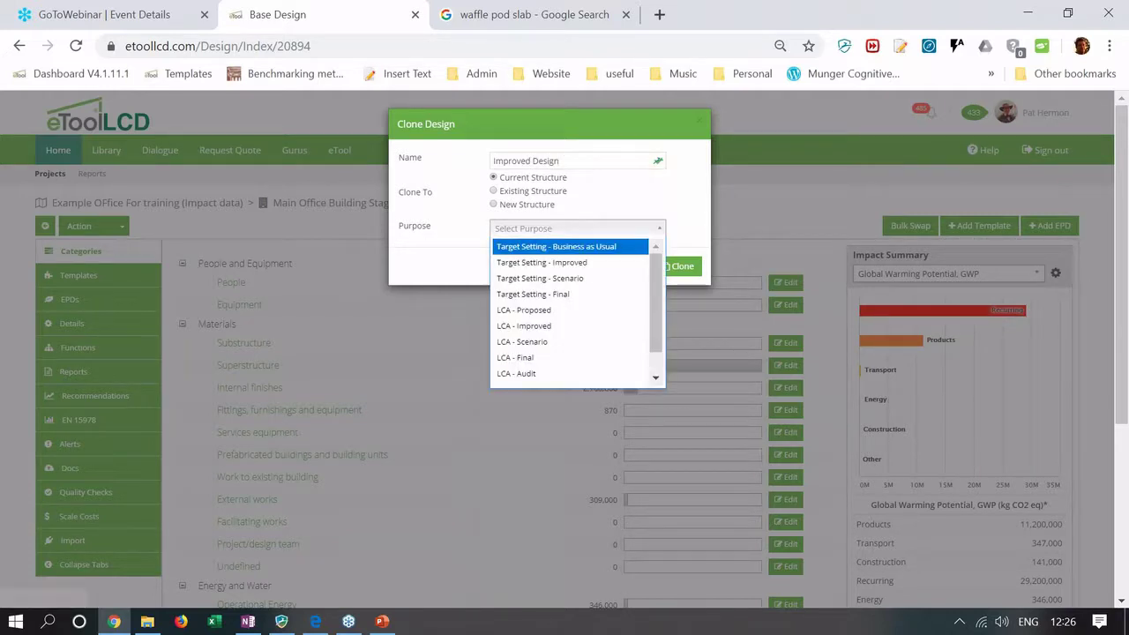
left_click(532, 327)
left_click(679, 268)
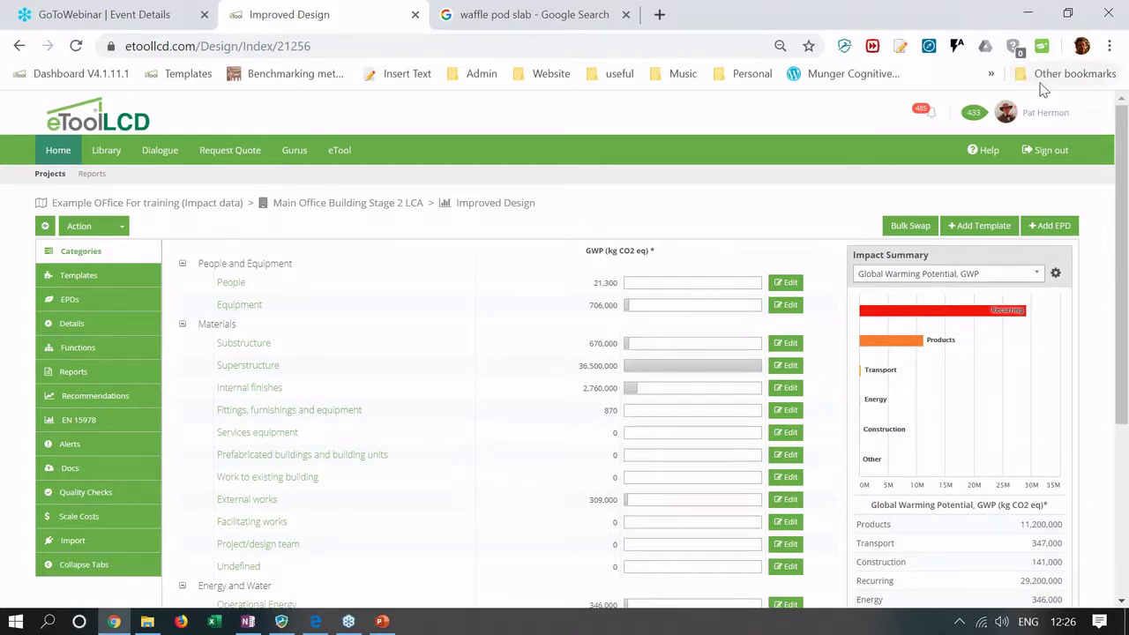
- Start adding a new recommendation to the Improved Design using the recommendation template option
left_click(128, 401)
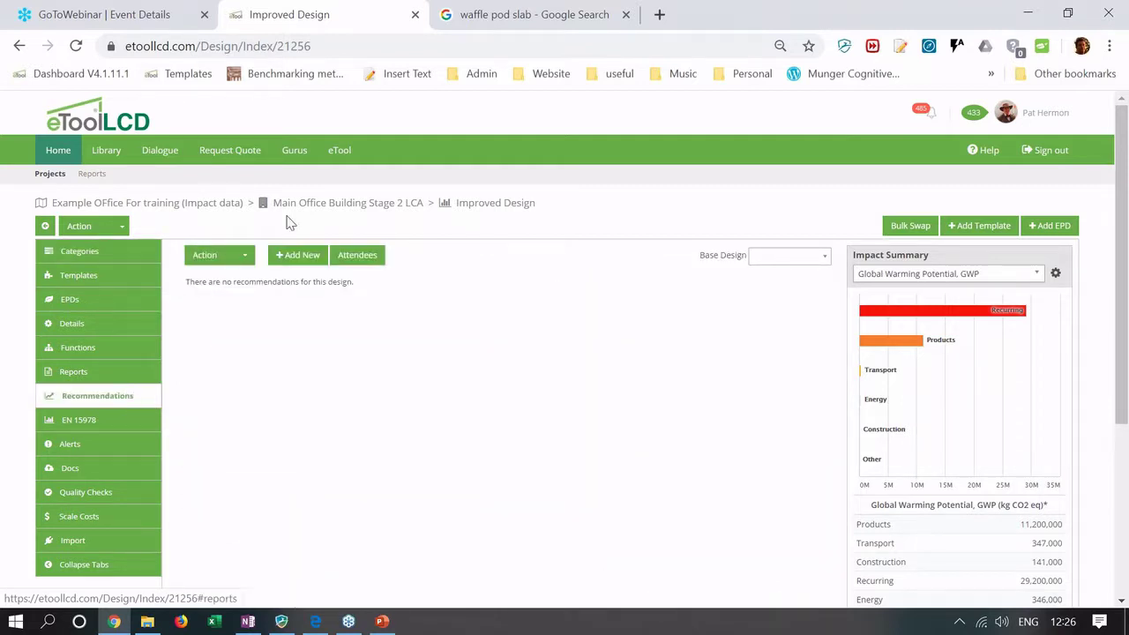
left_click(289, 262)
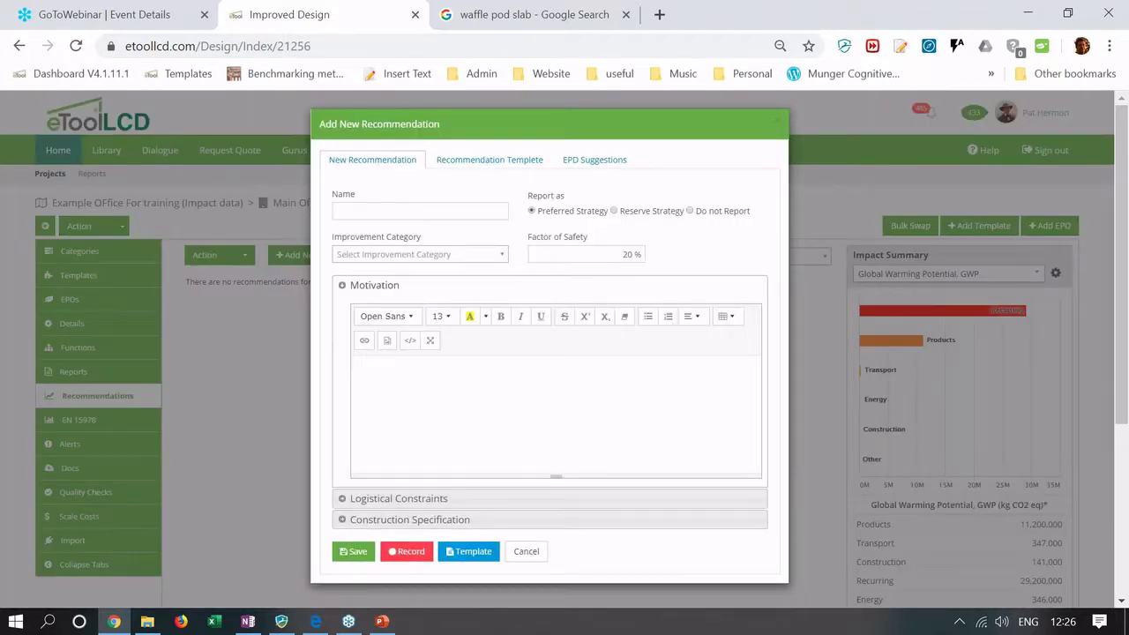
left_click(470, 165)
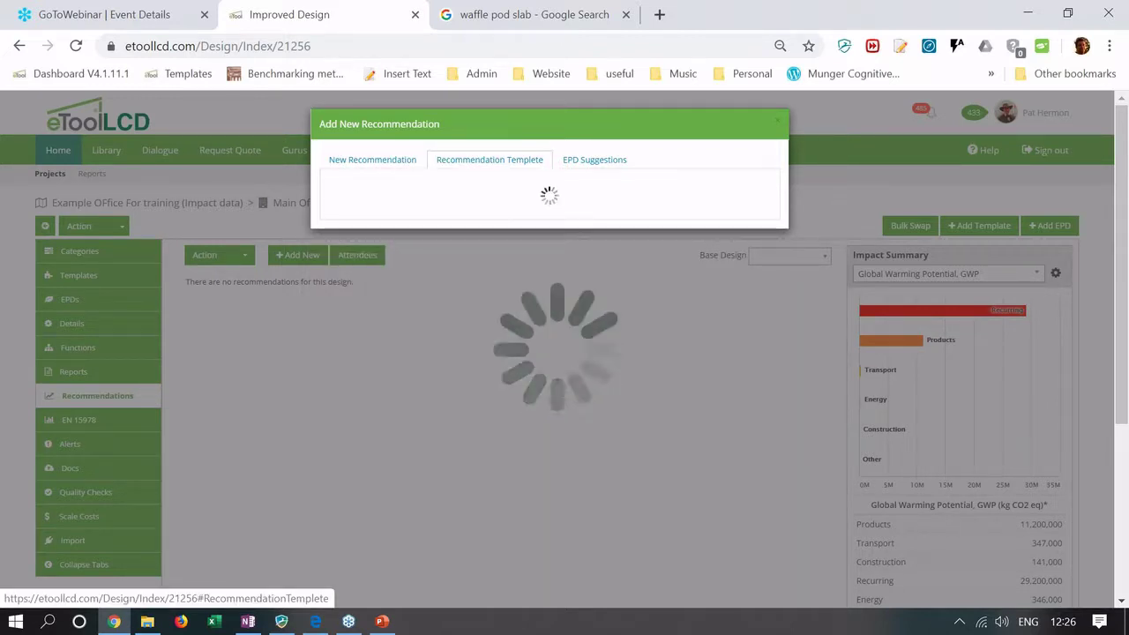
- Open the template library in the other browser tab and look through its list of EPDs
left_click(554, 15)
left_click(185, 76)
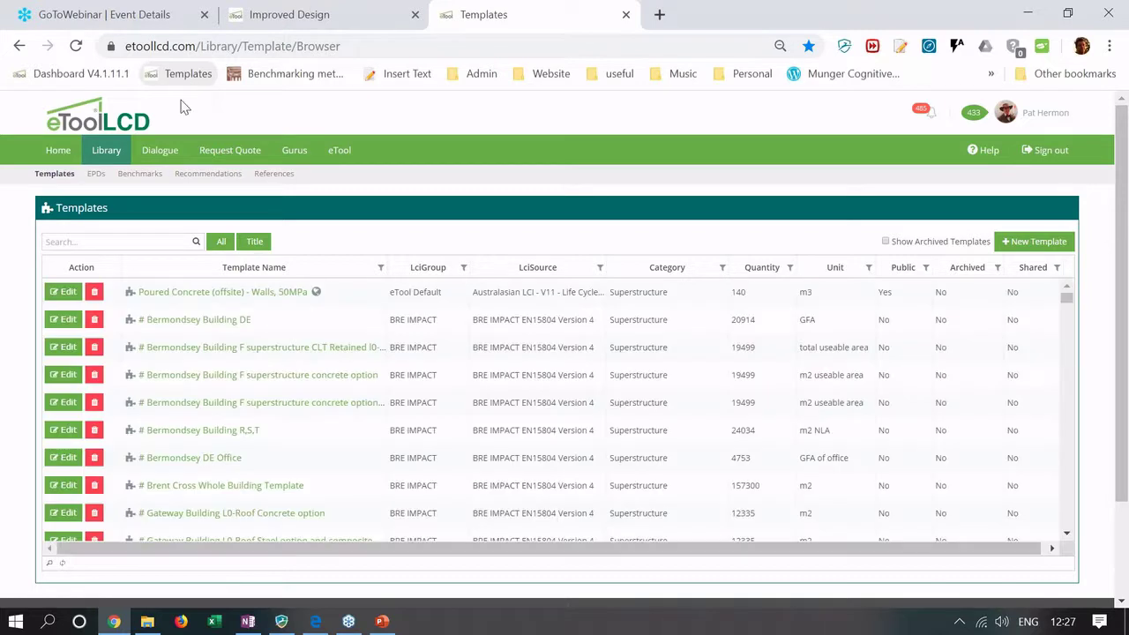
left_click(95, 173)
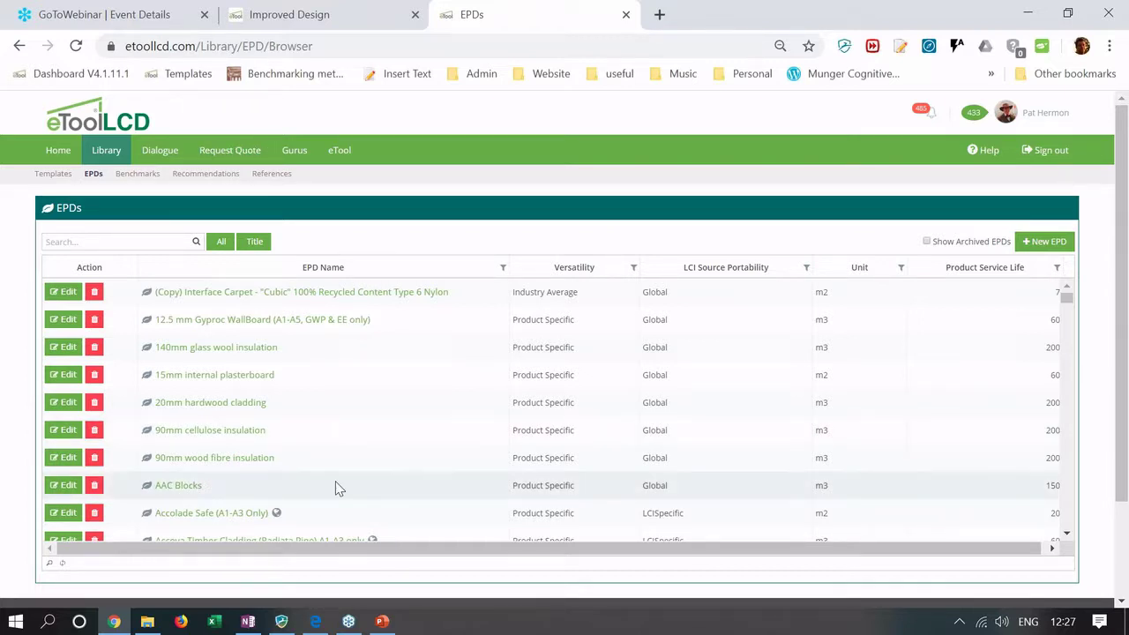
scroll(335, 488, "down", 1)
scroll(336, 488, "down", 3)
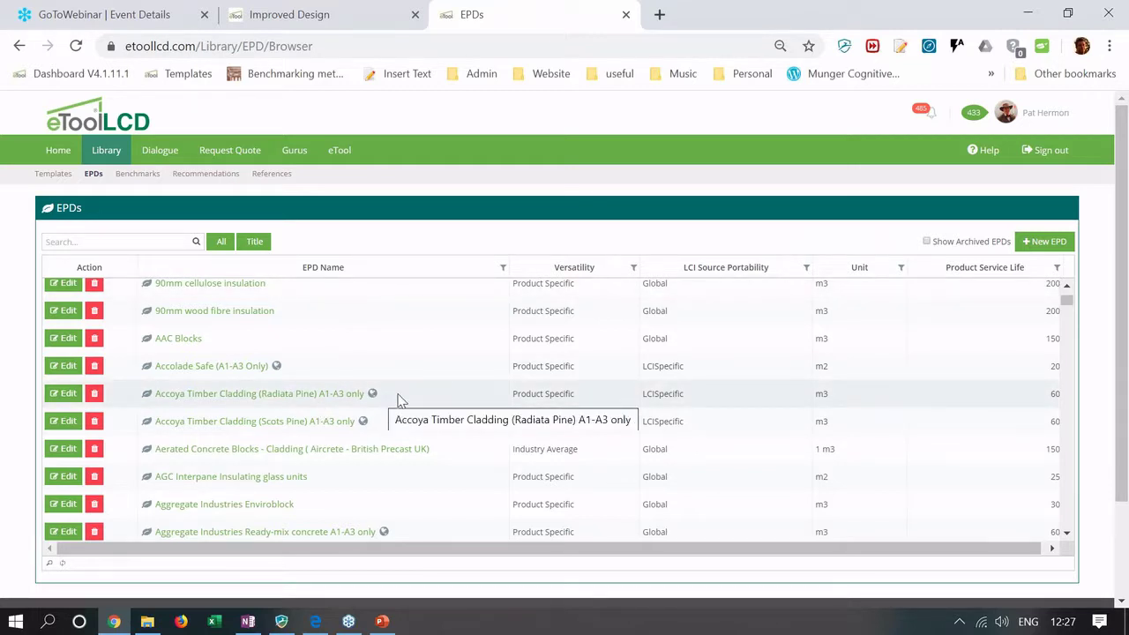
scroll(397, 401, "up", 3)
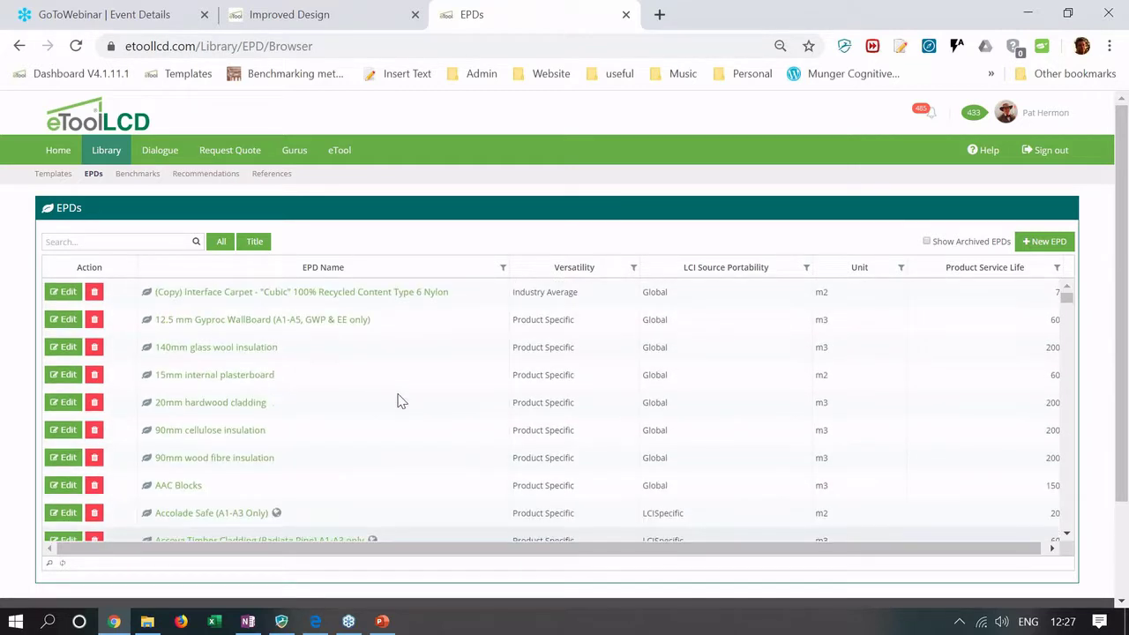
scroll(397, 402, "down", 5)
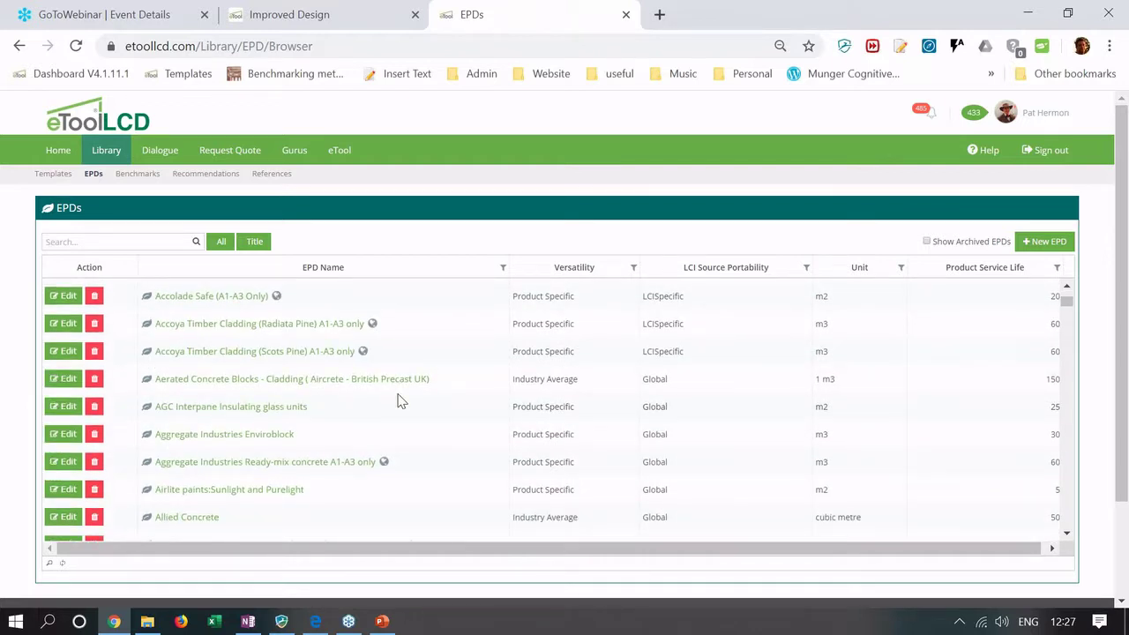
scroll(397, 401, "up", 5)
- View the library's benchmarks, open its recommendation templates, and sort them by improvement category
left_click(139, 174)
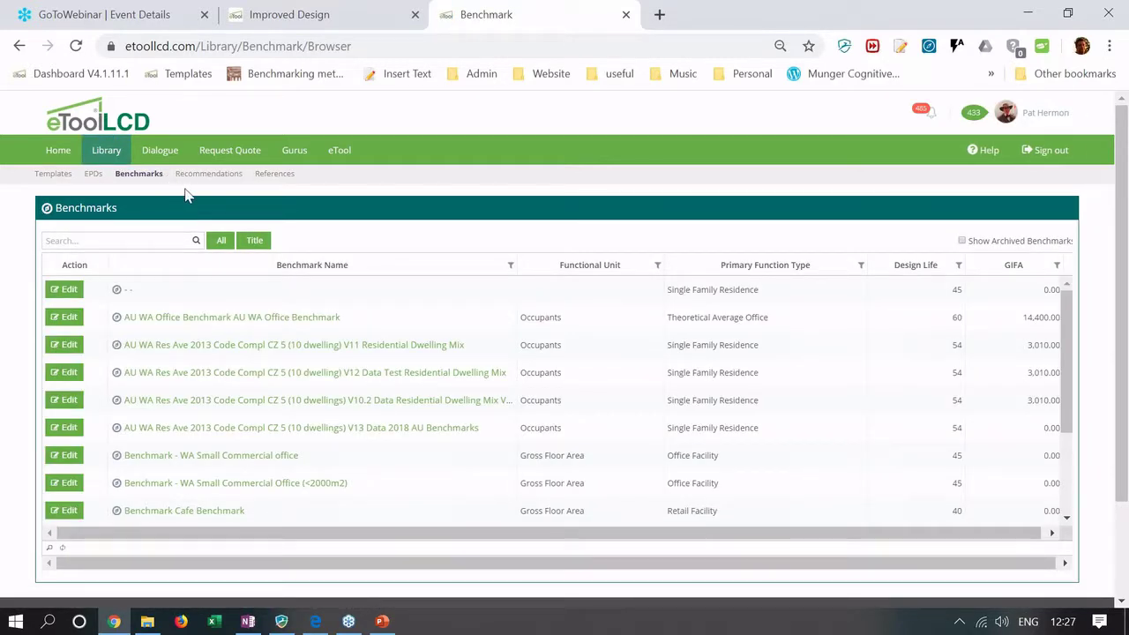
left_click(197, 180)
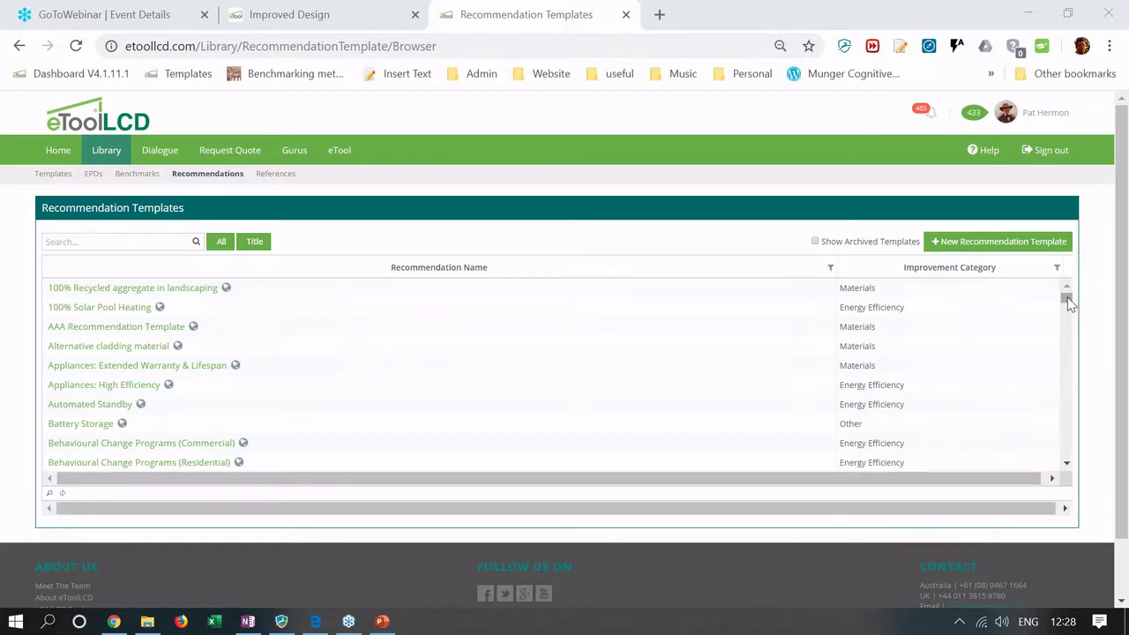
left_click_drag(1067, 298, 1068, 290)
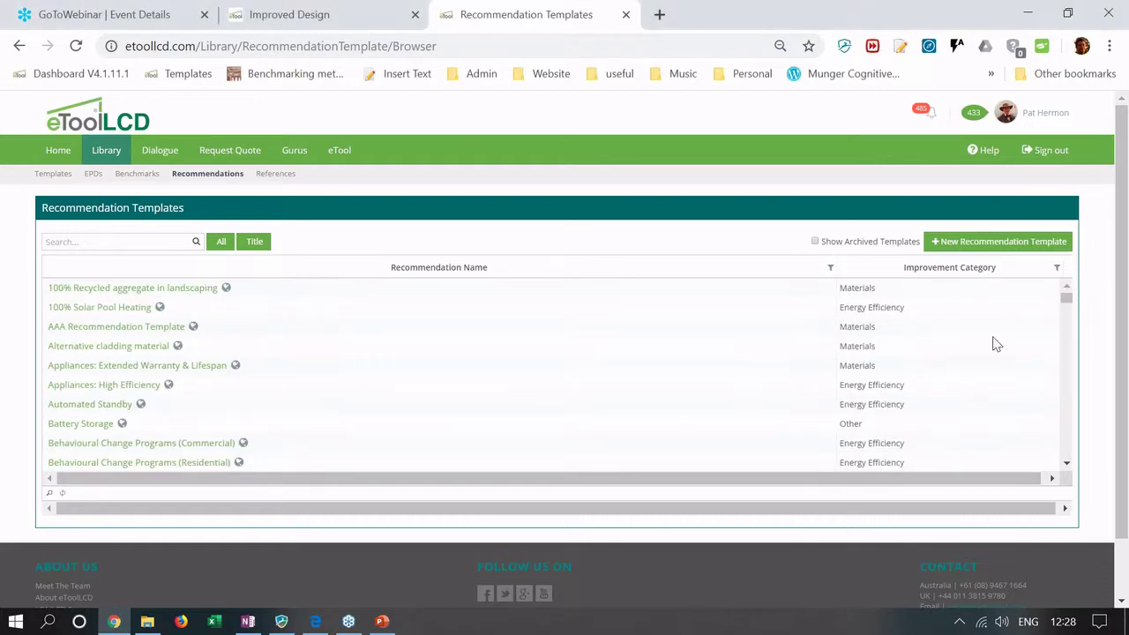
left_click(939, 276)
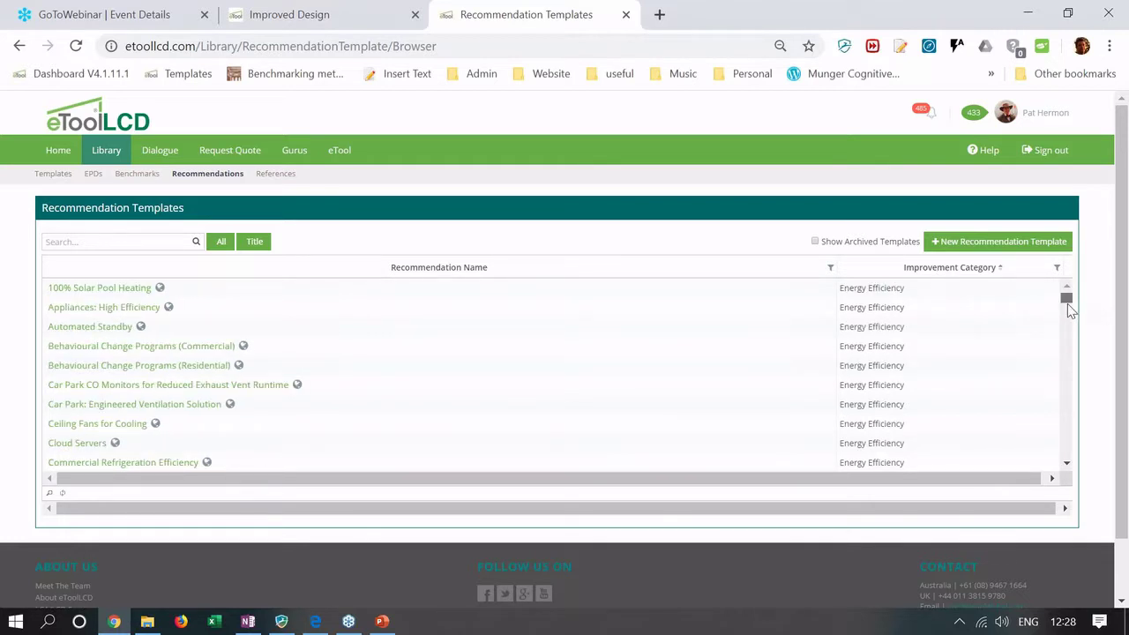
- Examine the recommendation templates in the Functional and Materials categories, including the concrete replacement and finishes options
left_click_drag(1068, 304, 1067, 367)
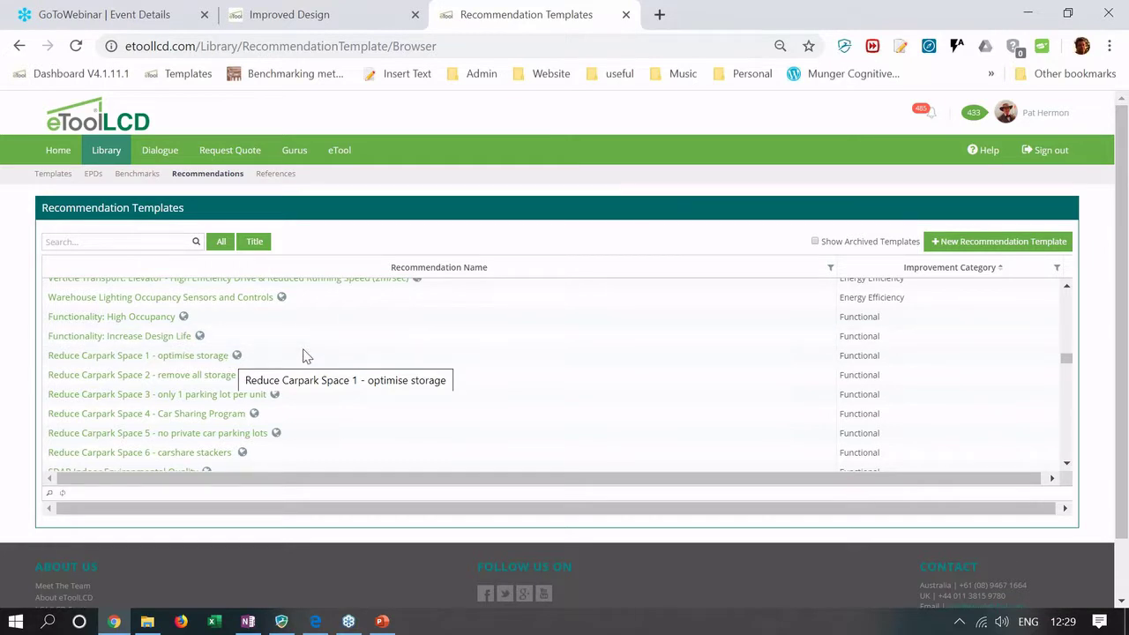
scroll(302, 355, "down", 3)
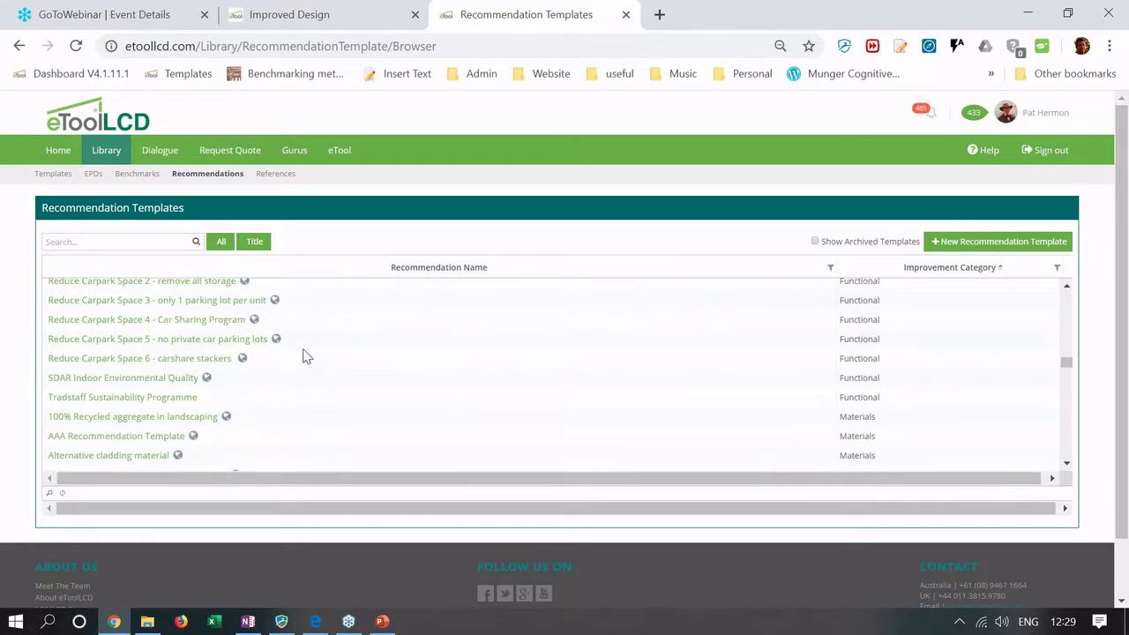
scroll(302, 355, "up", 1)
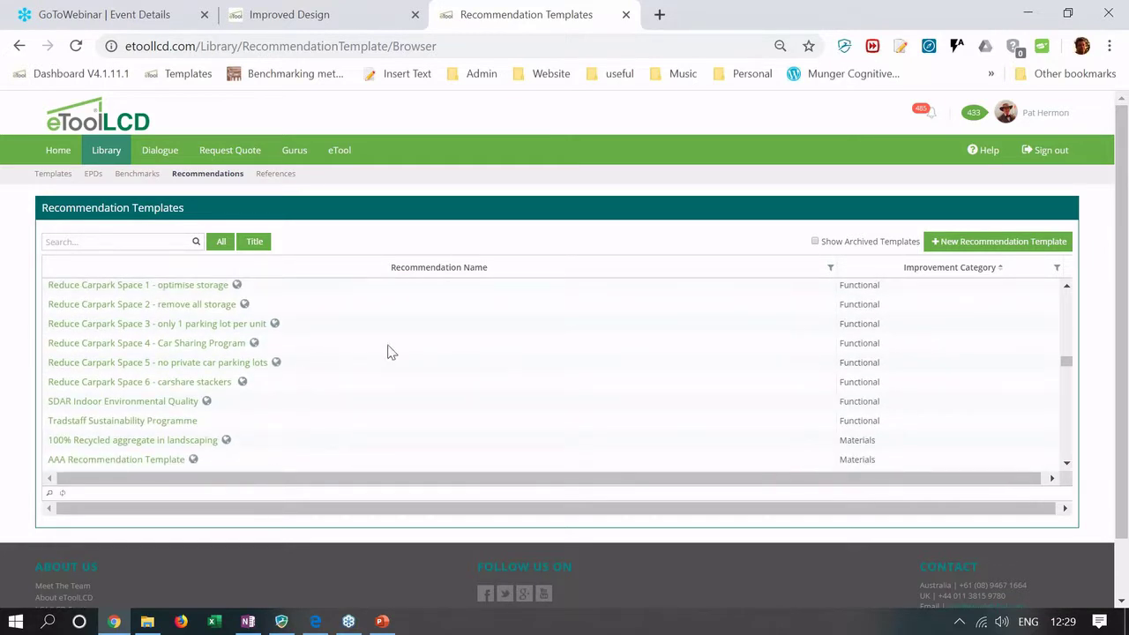
scroll(390, 351, "down", 1)
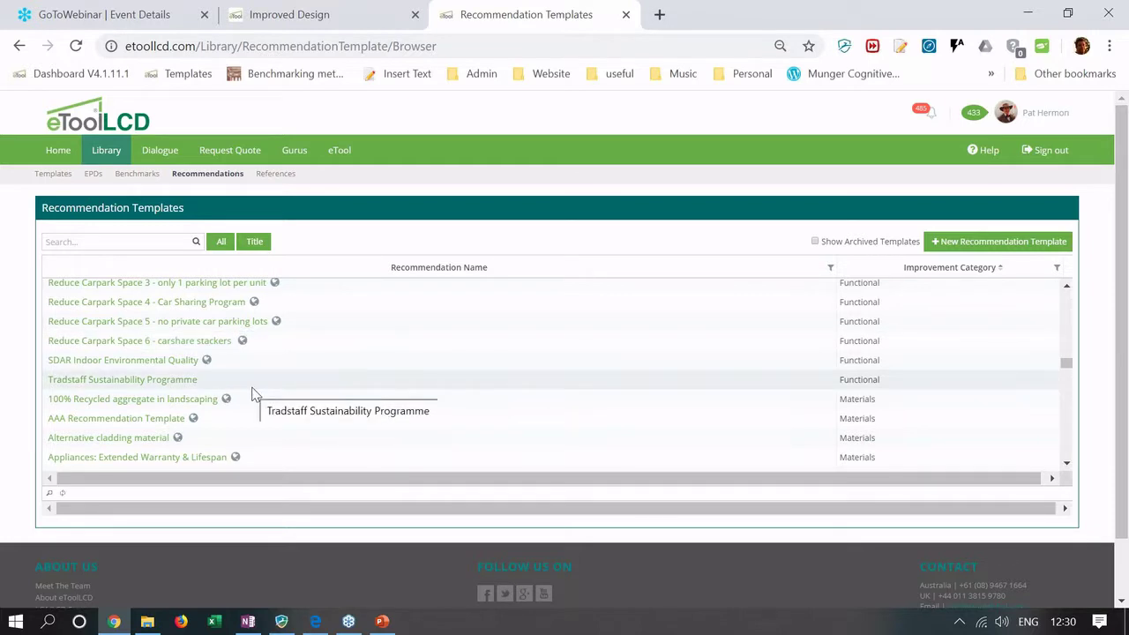
scroll(252, 392, "down", 2)
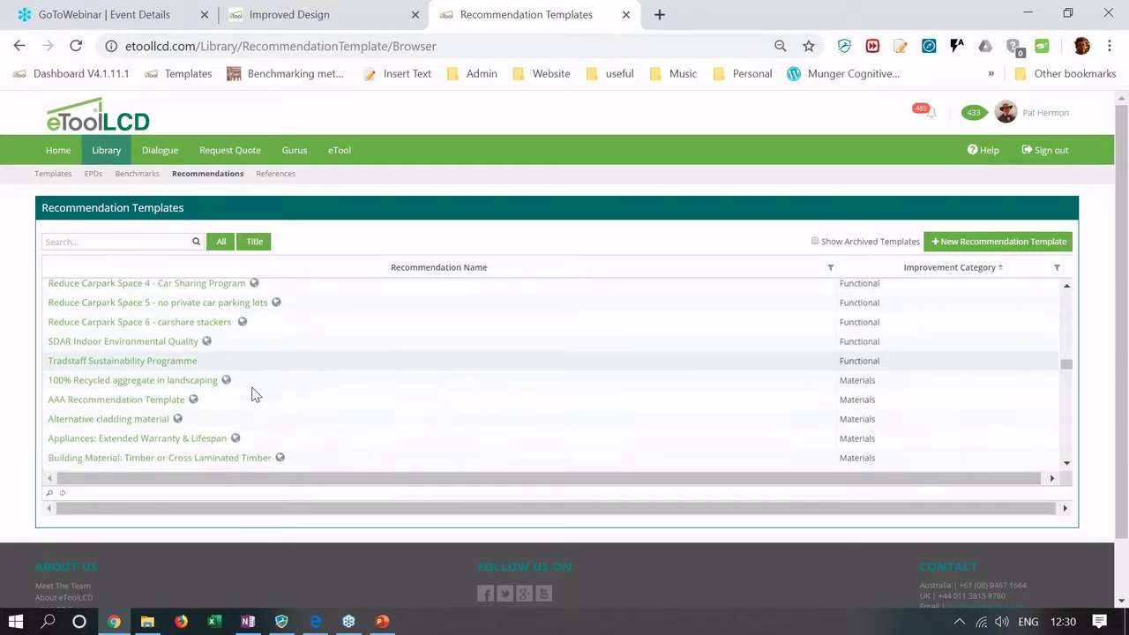
scroll(252, 394, "down", 1)
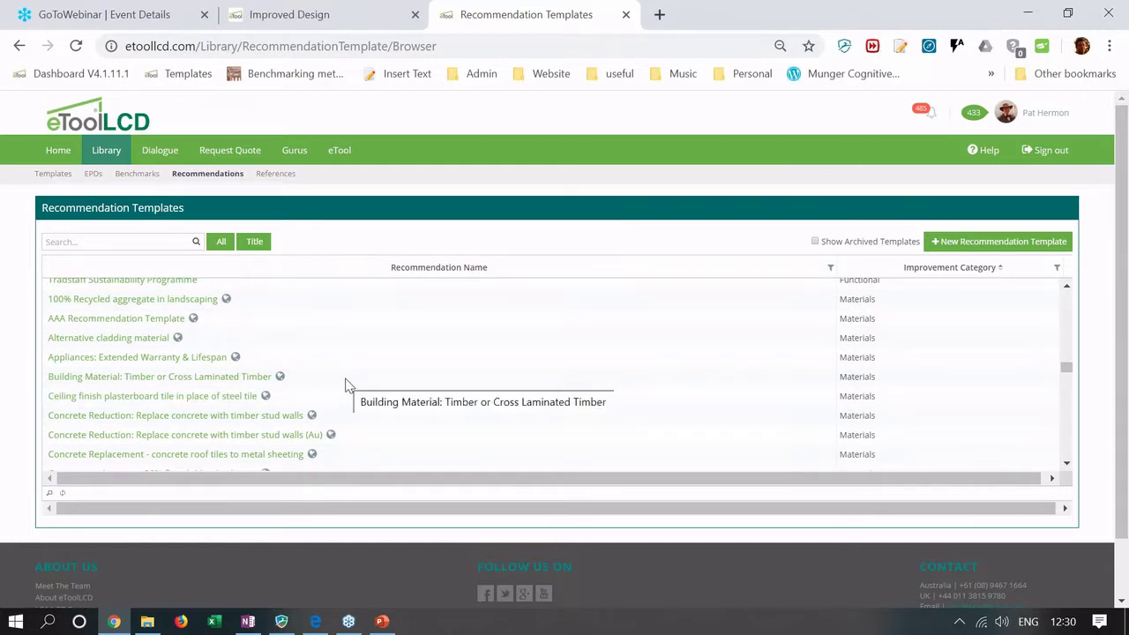
scroll(346, 386, "down", 2)
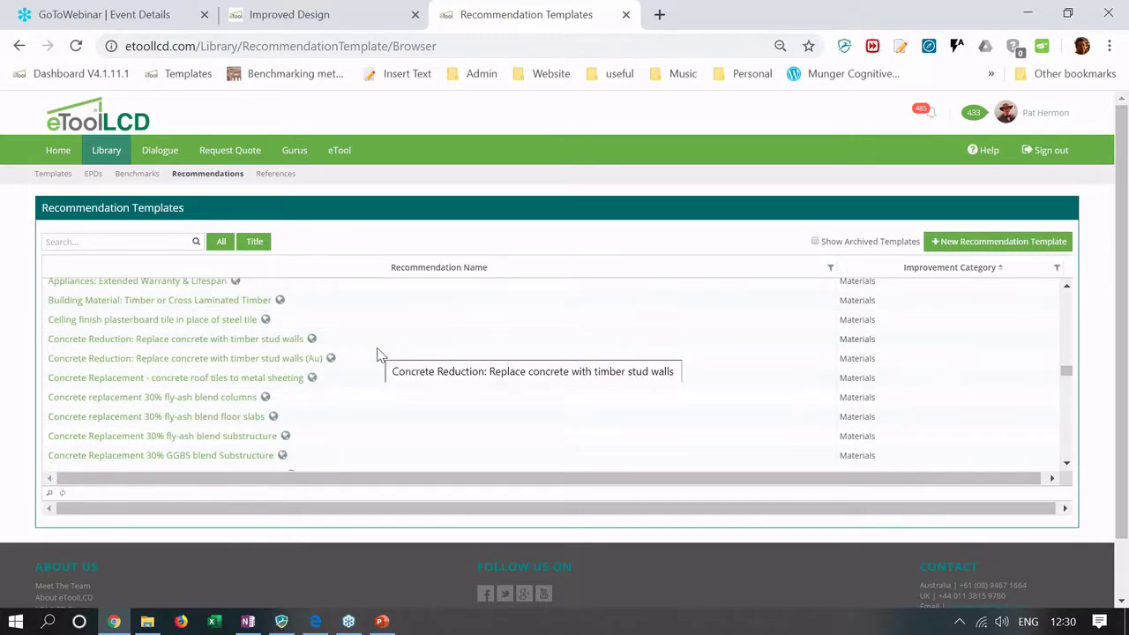
scroll(377, 353, "down", 4)
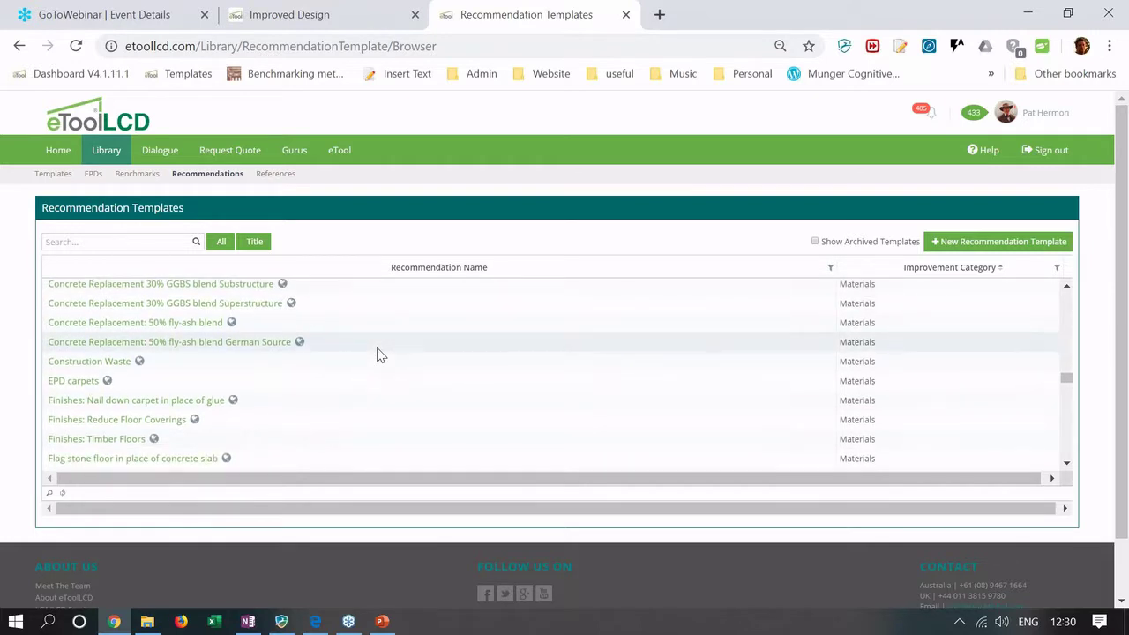
scroll(376, 354, "down", 3)
scroll(376, 354, "up", 3)
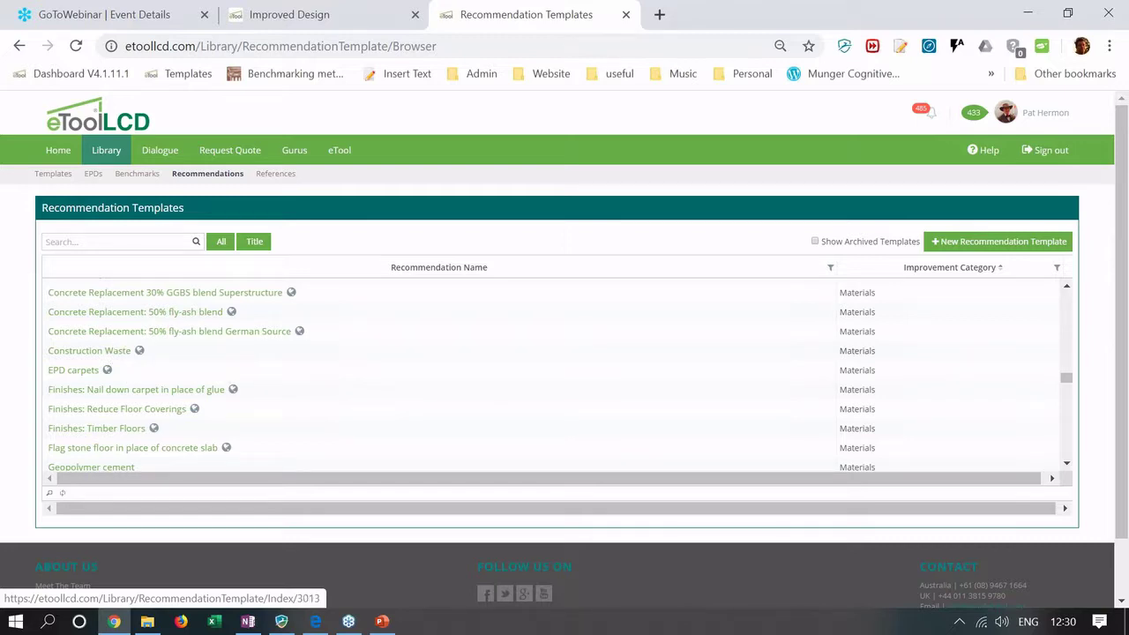
- Return to the Improved Design, dismiss the new recommendation form, and open the Superstructure category
left_click(290, 14)
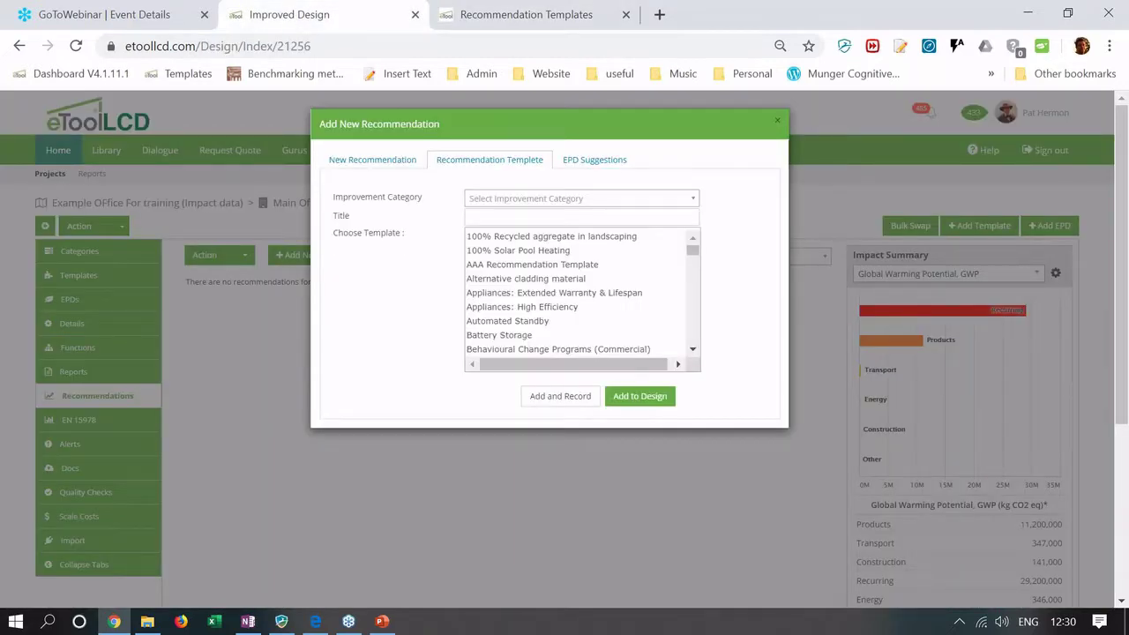
key("Escape")
left_click(78, 261)
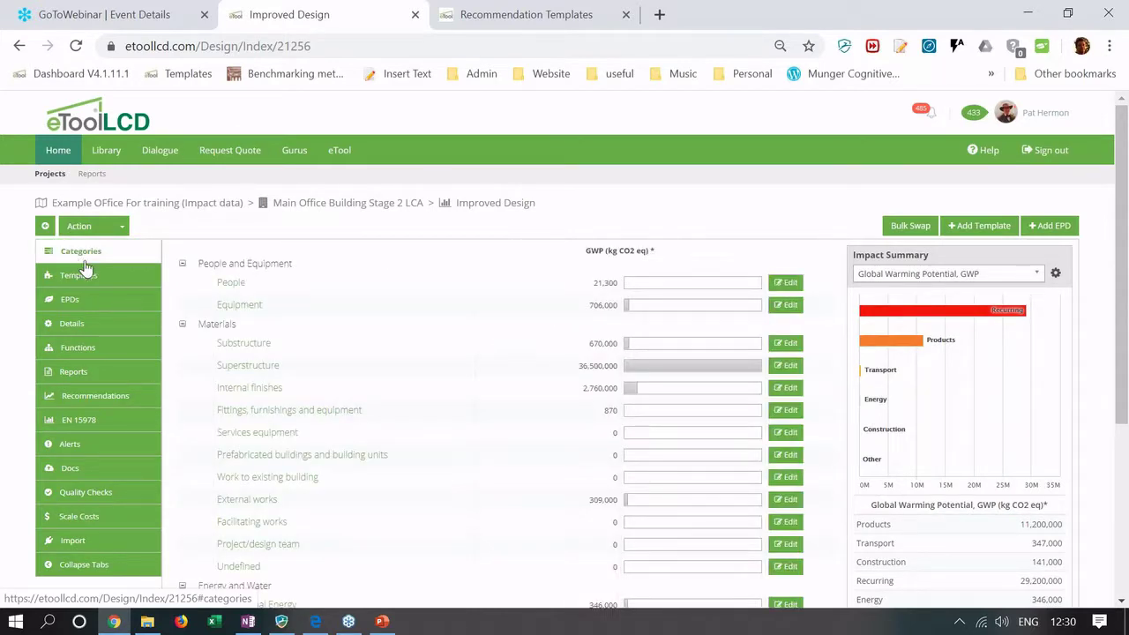
left_click(238, 371)
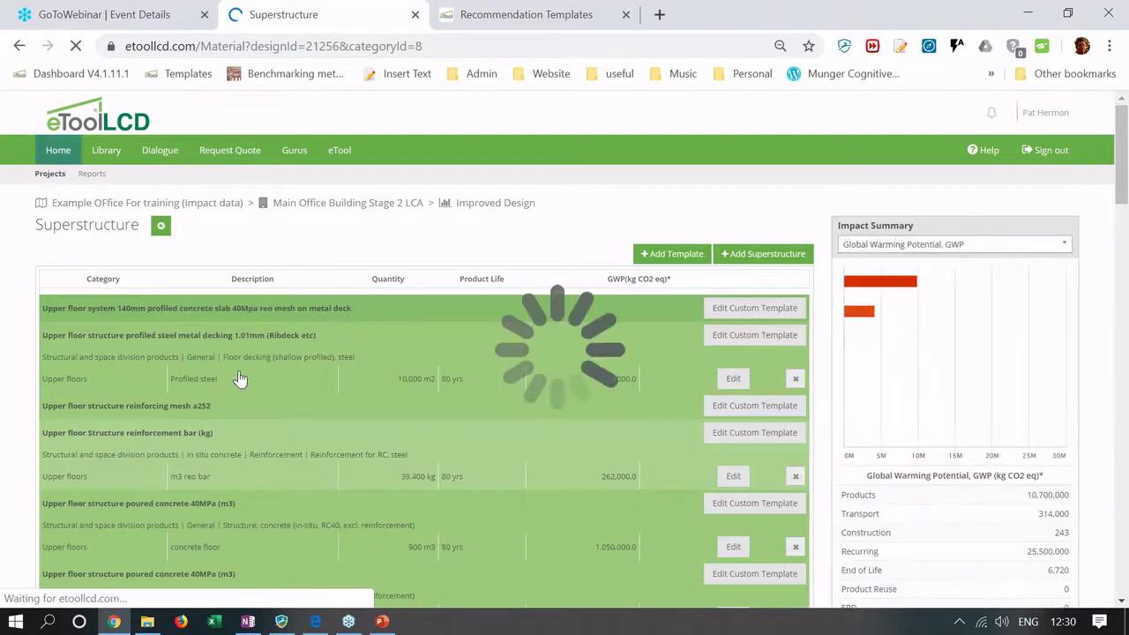
- Try a construction waste factor of 0.5% on the profiled steel upper floor decking, then close the material without saving
left_click(733, 379)
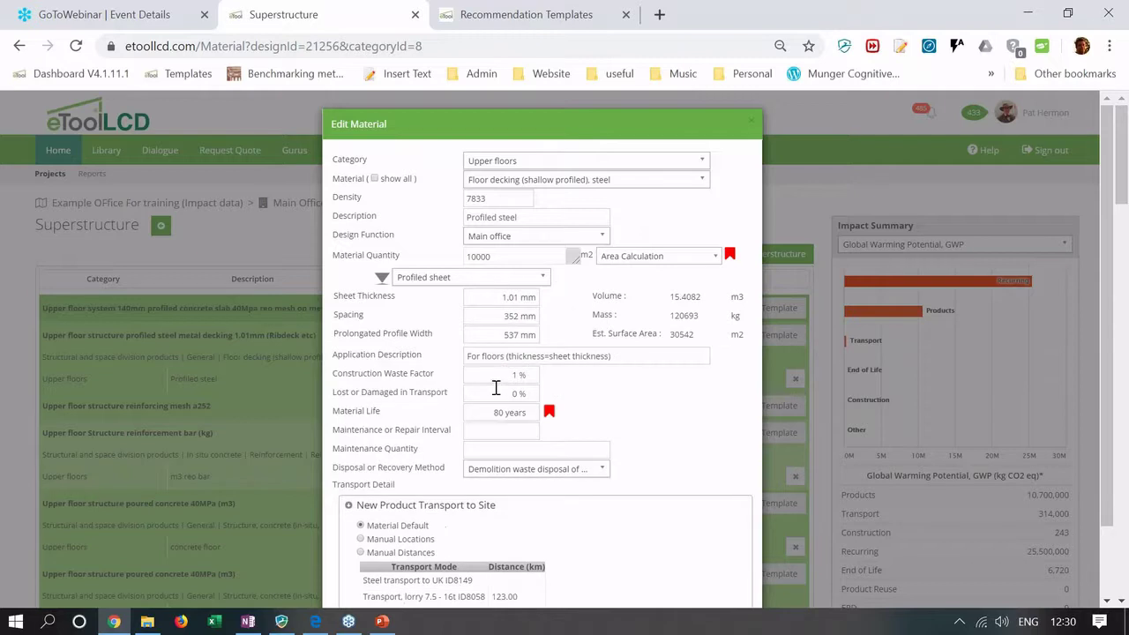
left_click(499, 374)
type("0.5")
left_click(751, 126)
scroll(494, 291, "down", 3)
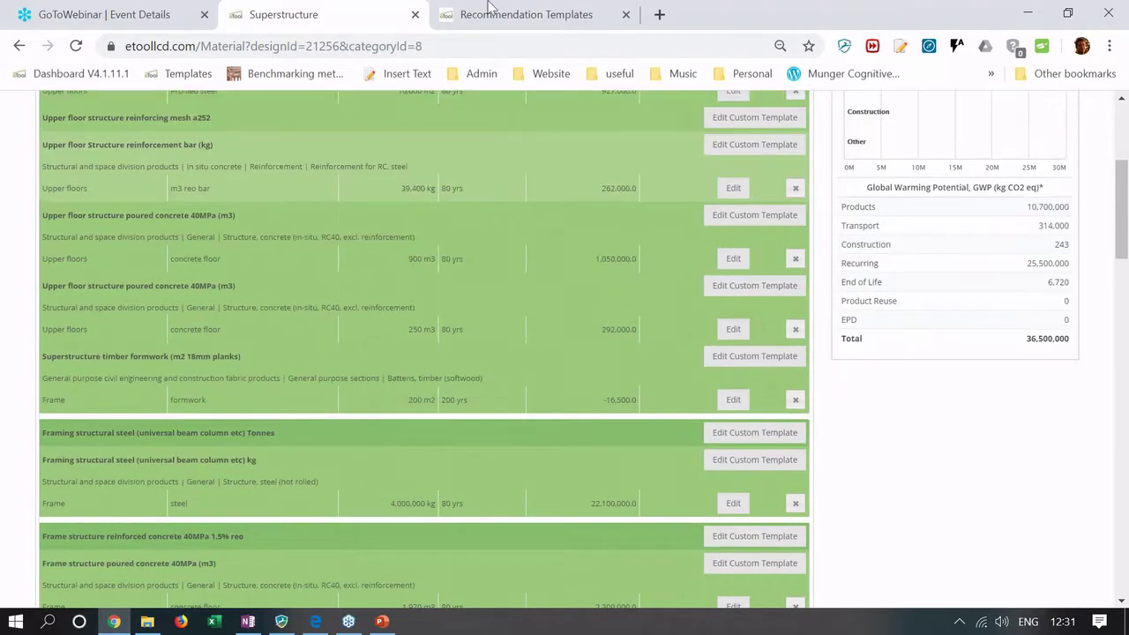
- Return to the recommendation templates and examine the Materials options from floor finishes through steel manufacturing and modular systems to reduced material use
left_click(509, 18)
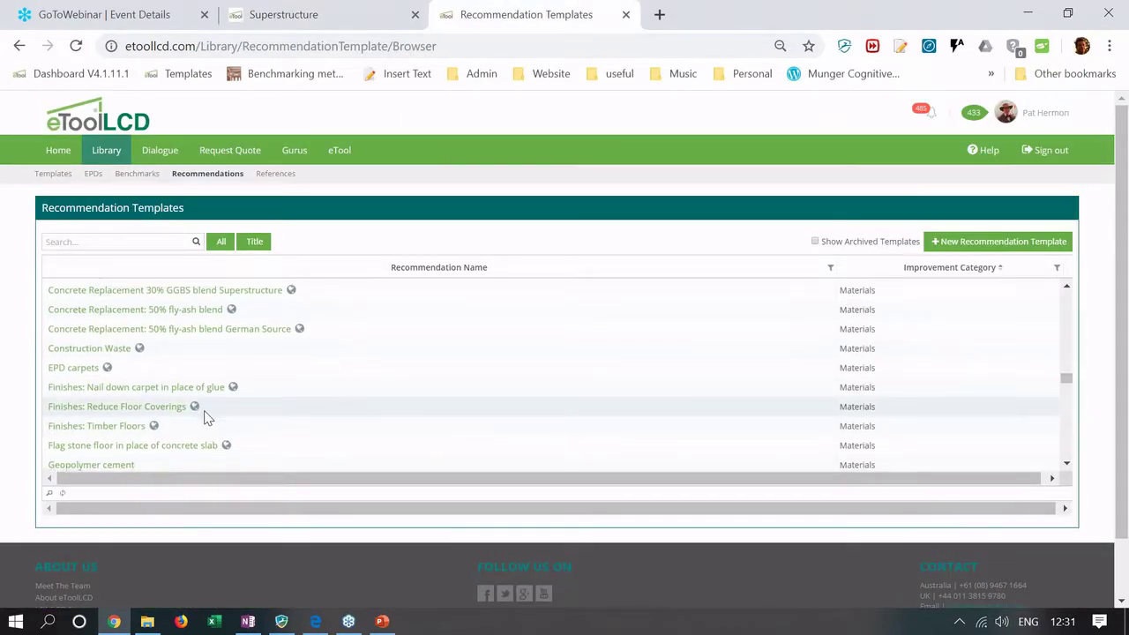
scroll(205, 416, "down", 5)
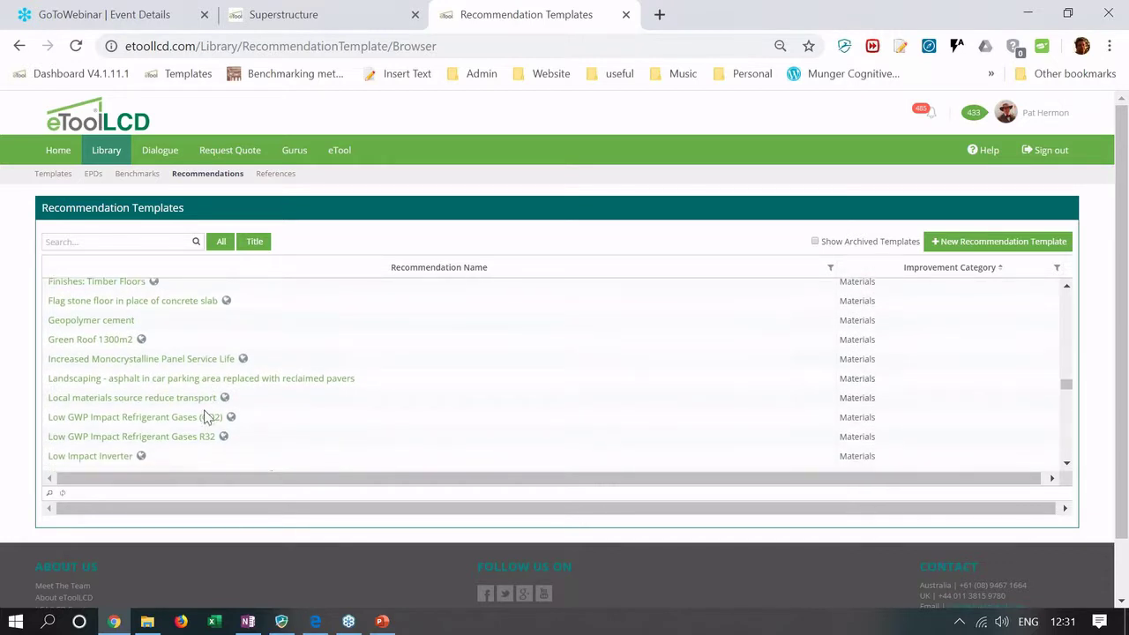
scroll(205, 416, "down", 3)
scroll(205, 417, "down", 2)
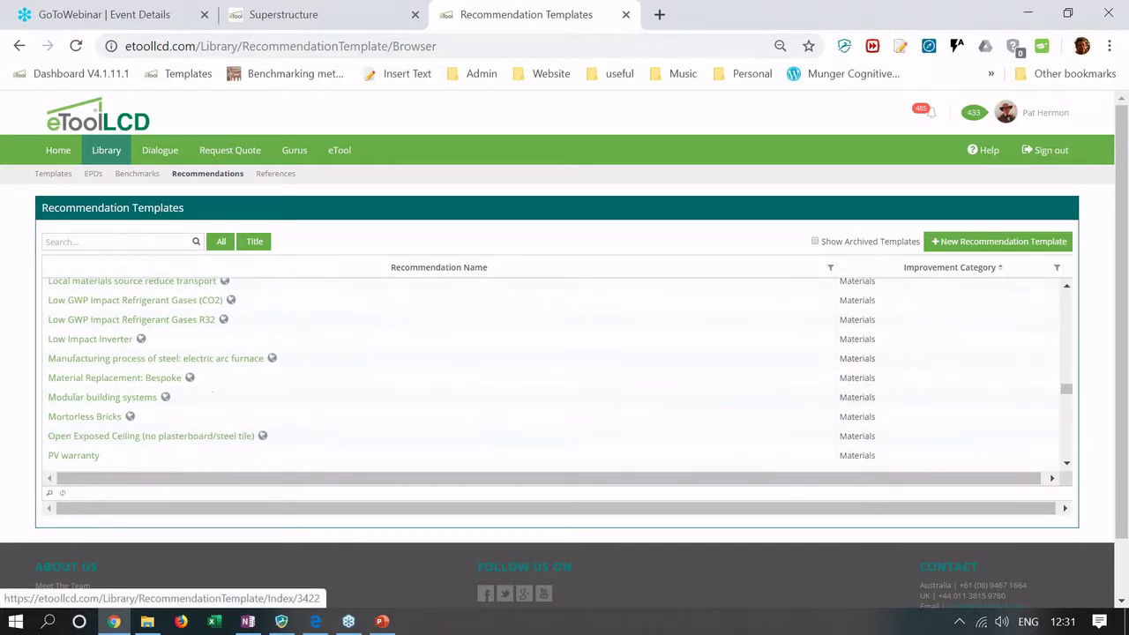
scroll(192, 322, "up", 1)
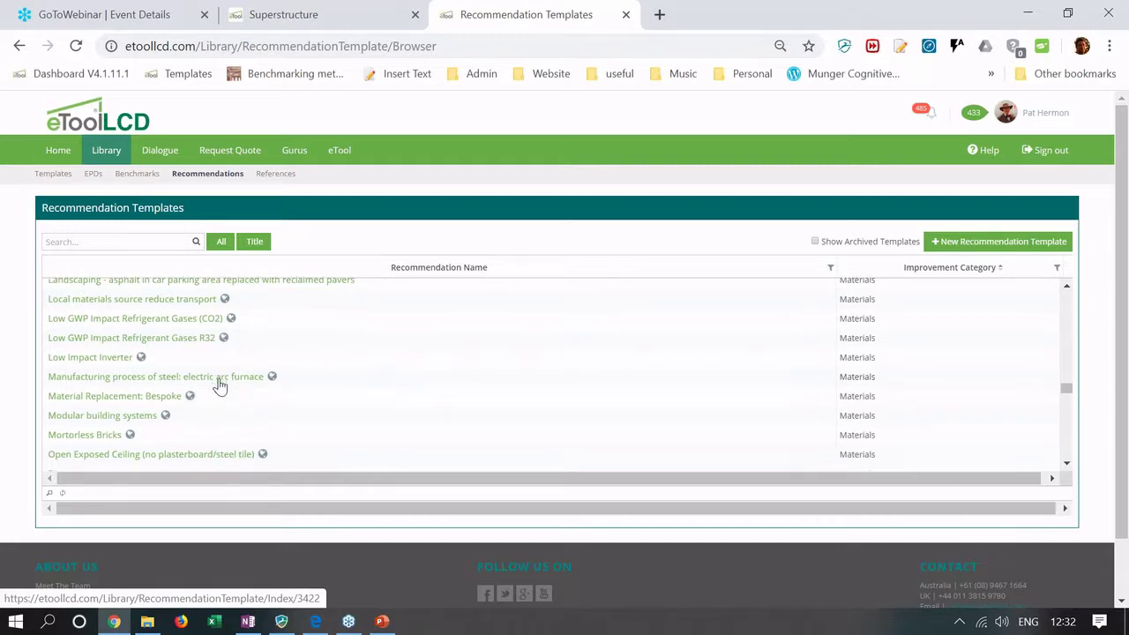
scroll(217, 383, "down", 1)
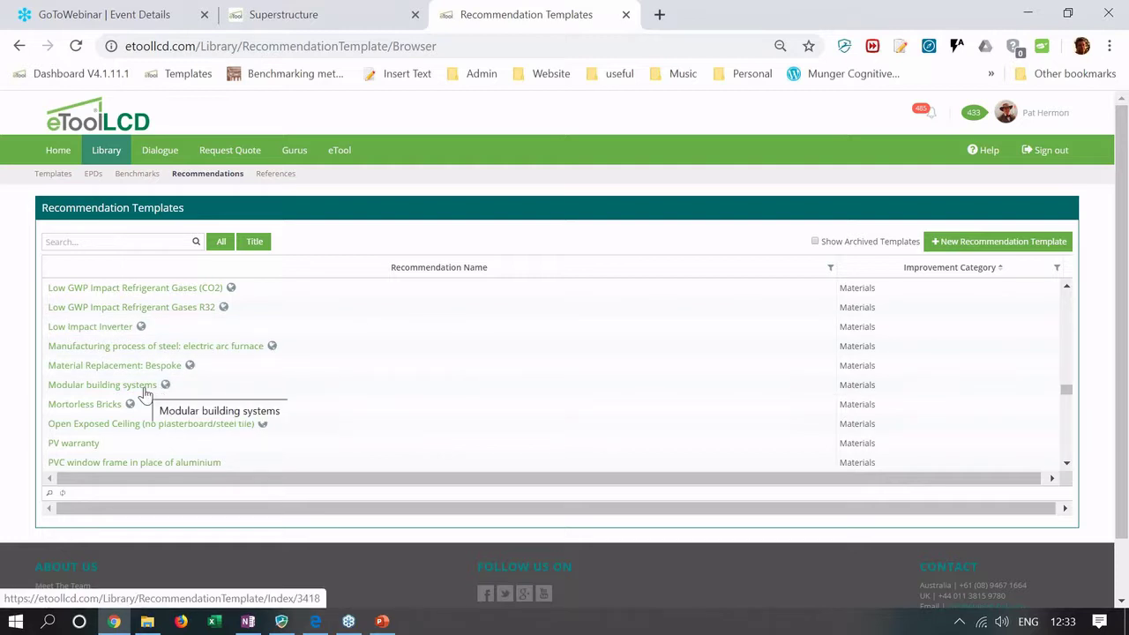
scroll(250, 399, "down", 1)
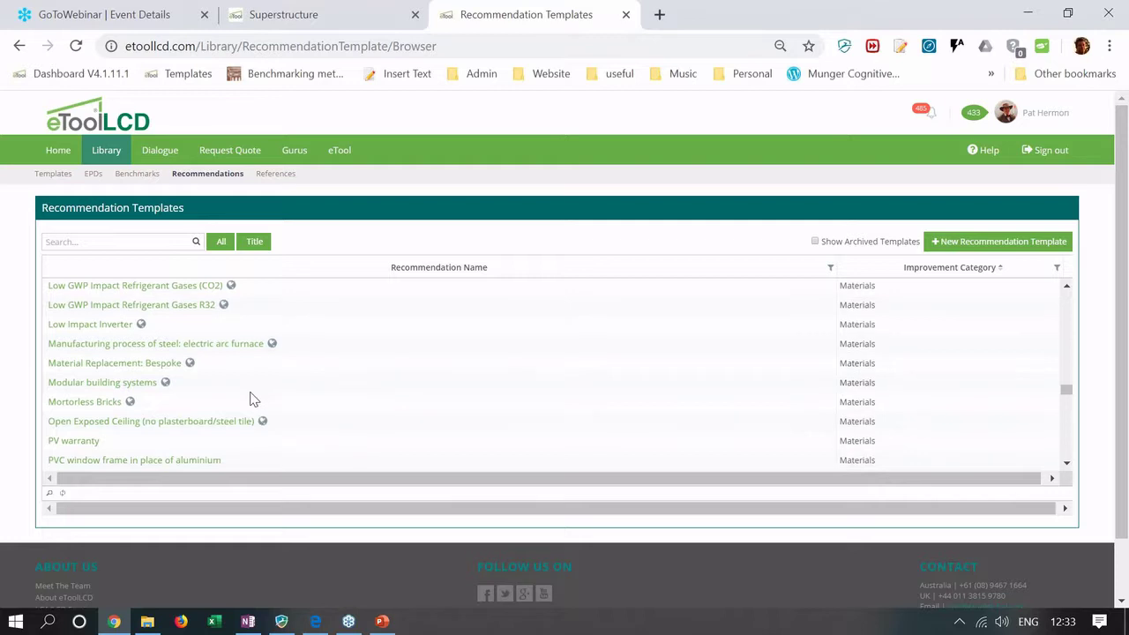
scroll(250, 399, "down", 1)
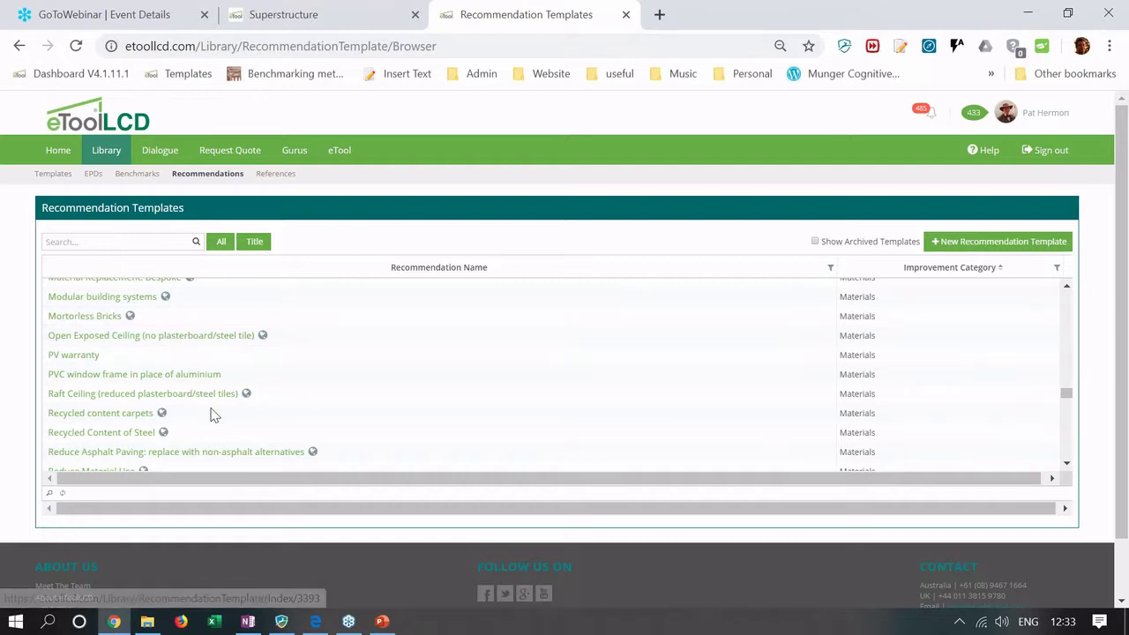
scroll(214, 411, "down", 2)
scroll(212, 414, "down", 1)
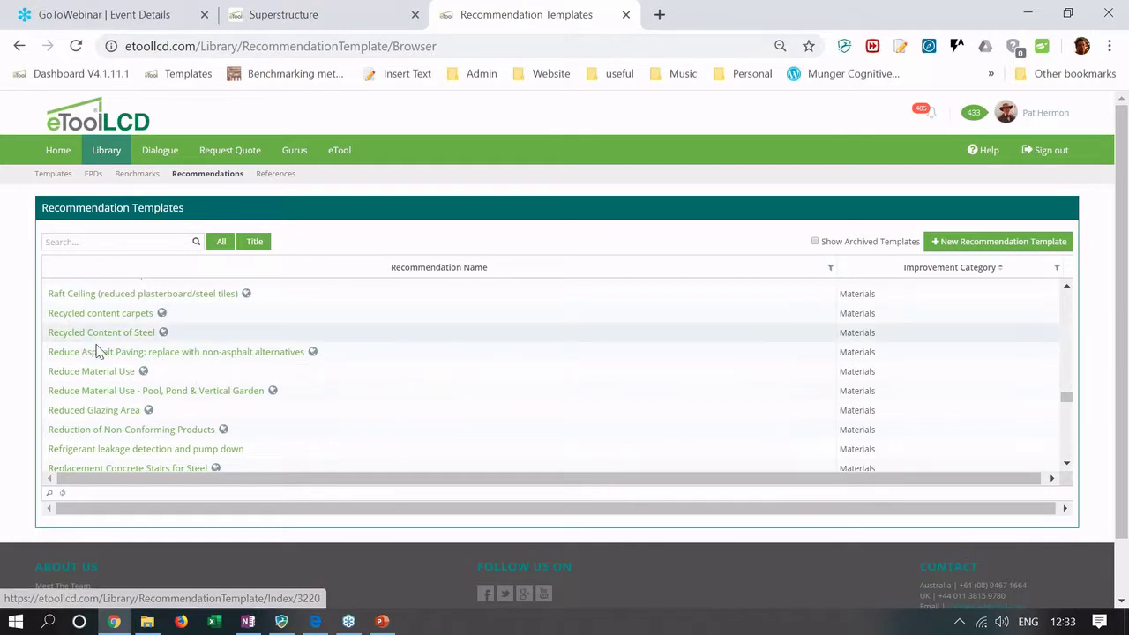
- Open the "Reduce Asphalt Paving: replace with non-asphalt alternatives" template in a separate browser tab and switch to it
right_click(209, 354)
left_click(229, 378)
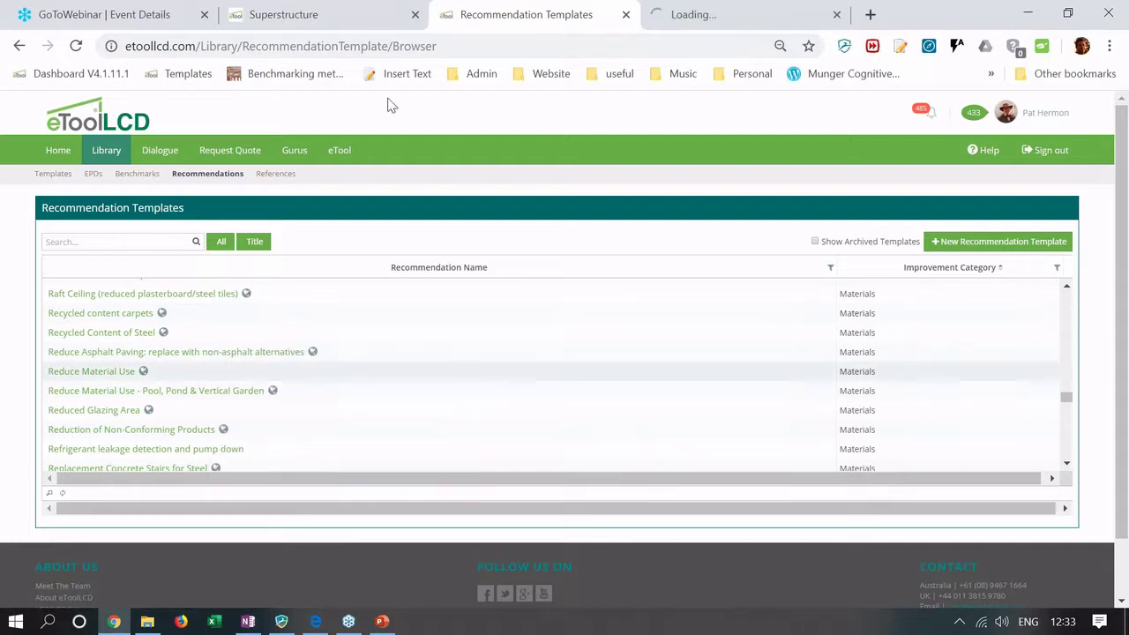
left_click(703, 14)
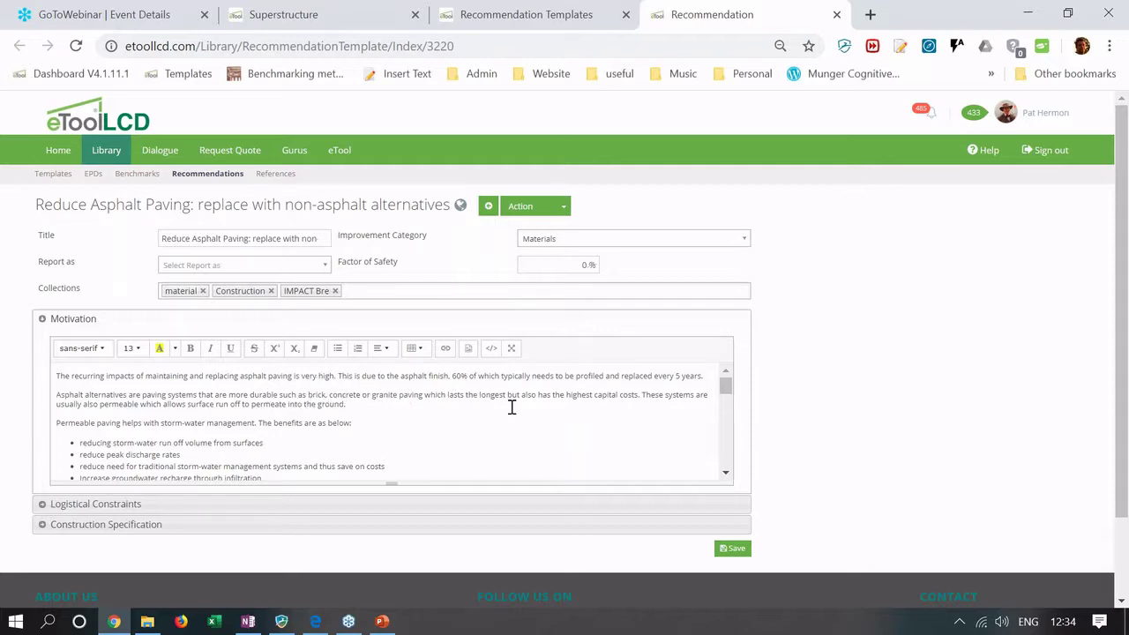
- Read through the Motivation text and example images of the asphalt paving recommendation
scroll(504, 411, "down", 2)
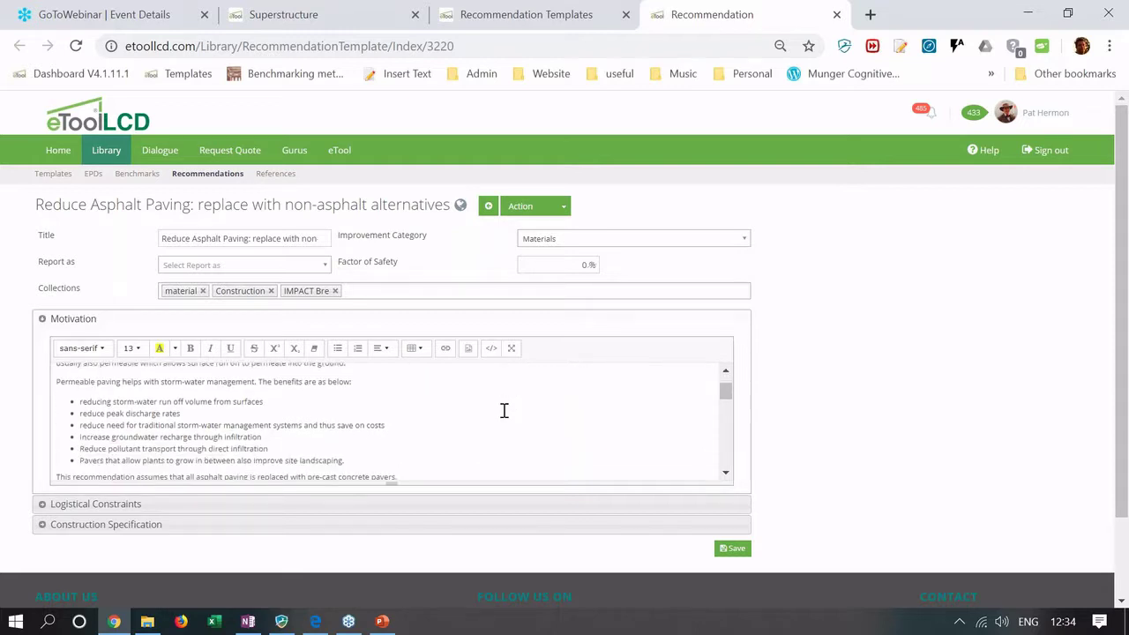
scroll(504, 411, "up", 2)
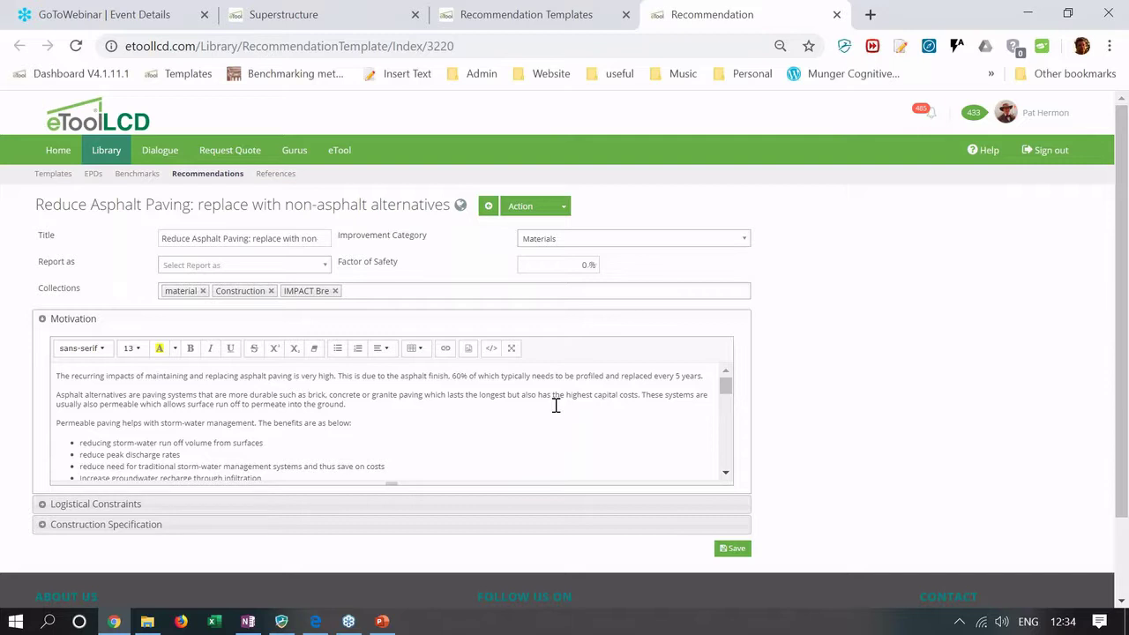
scroll(555, 405, "down", 1)
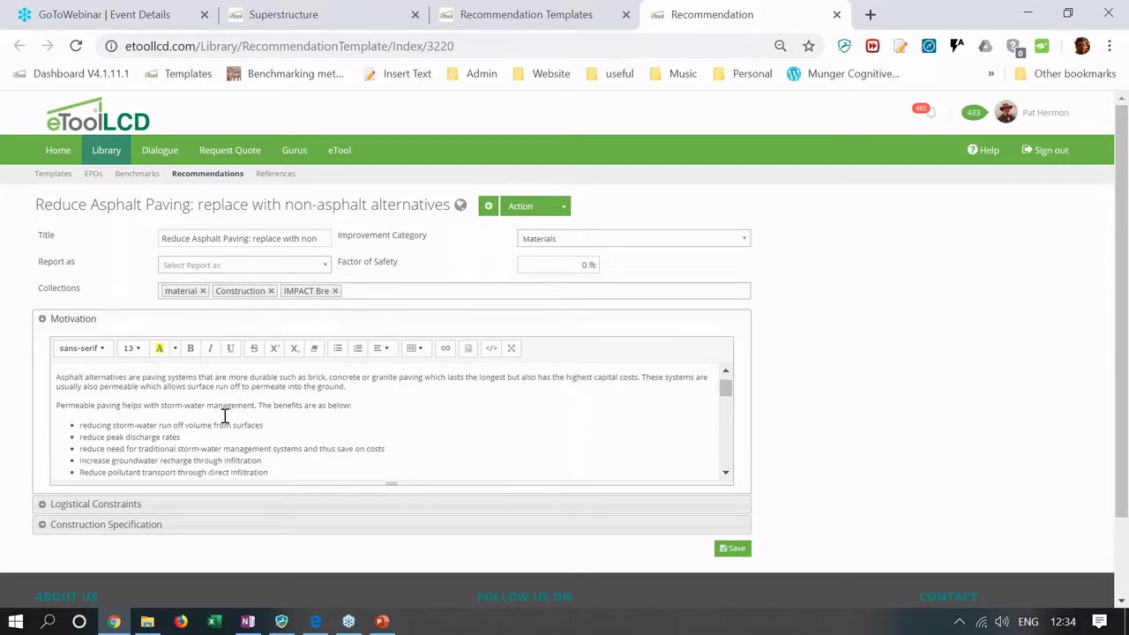
scroll(290, 410, "down", 5)
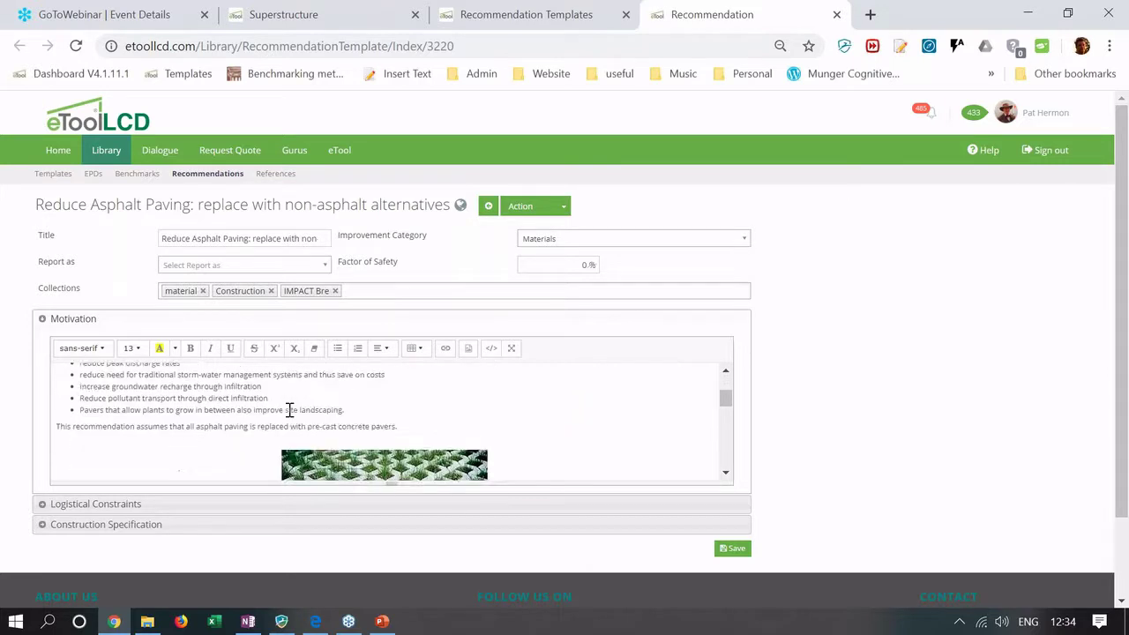
scroll(235, 418, "down", 5)
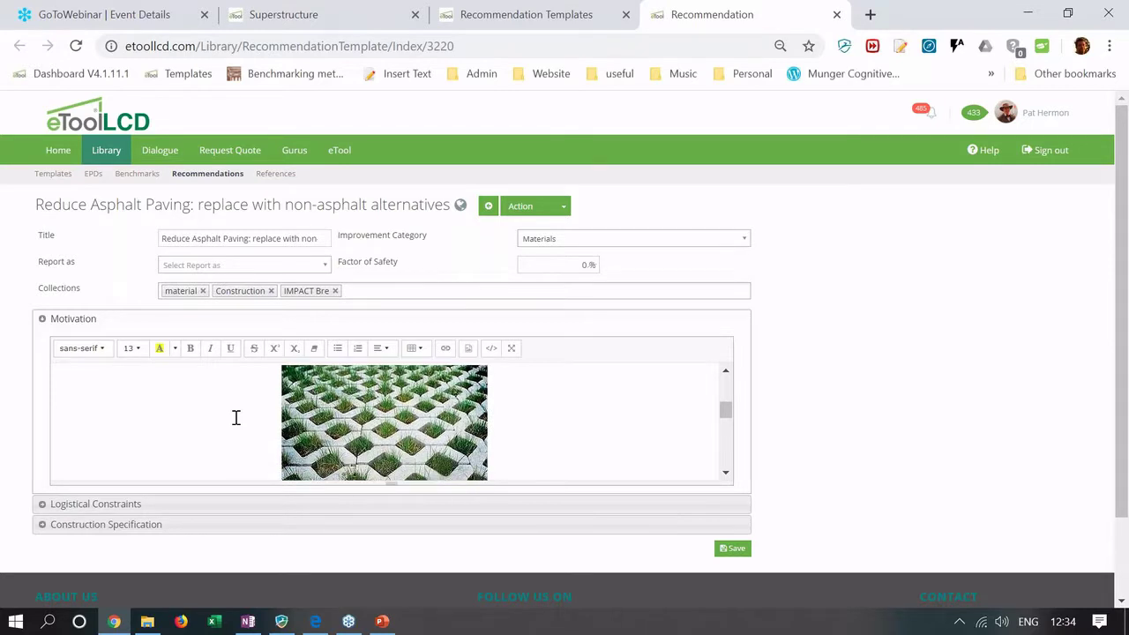
scroll(236, 417, "down", 1)
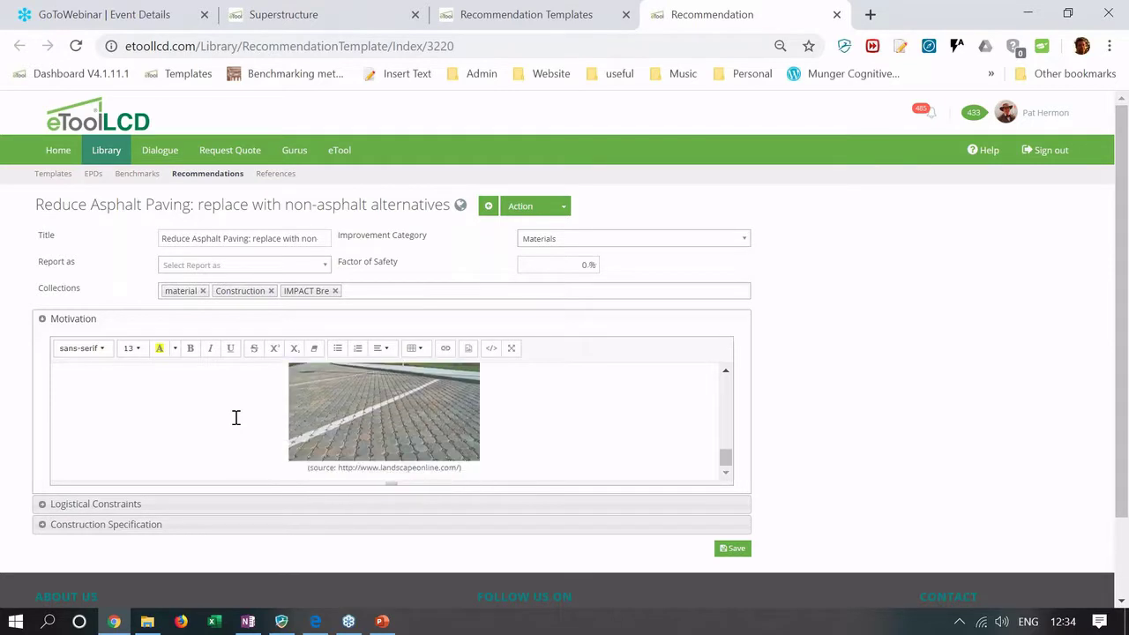
scroll(236, 417, "up", 15)
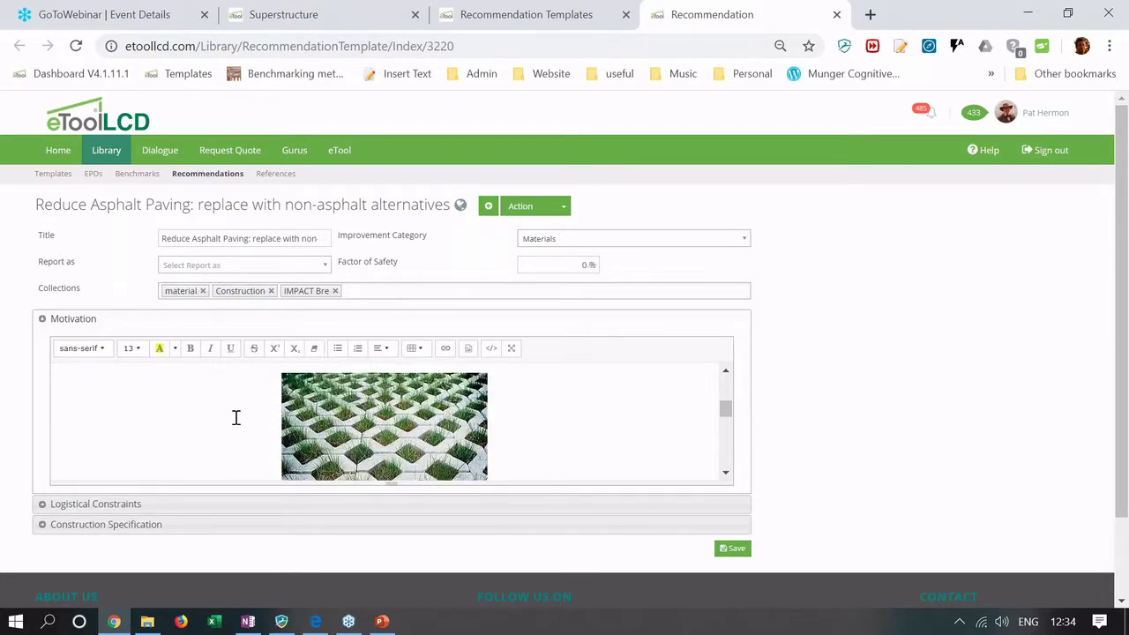
scroll(236, 417, "up", 1)
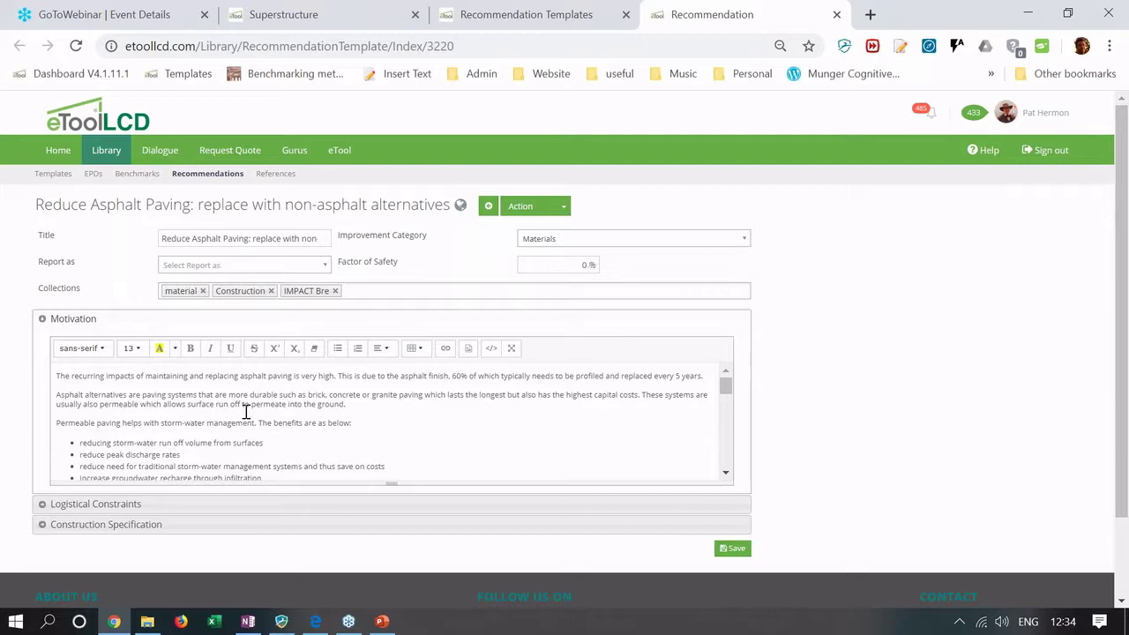
scroll(301, 431, "down", 5)
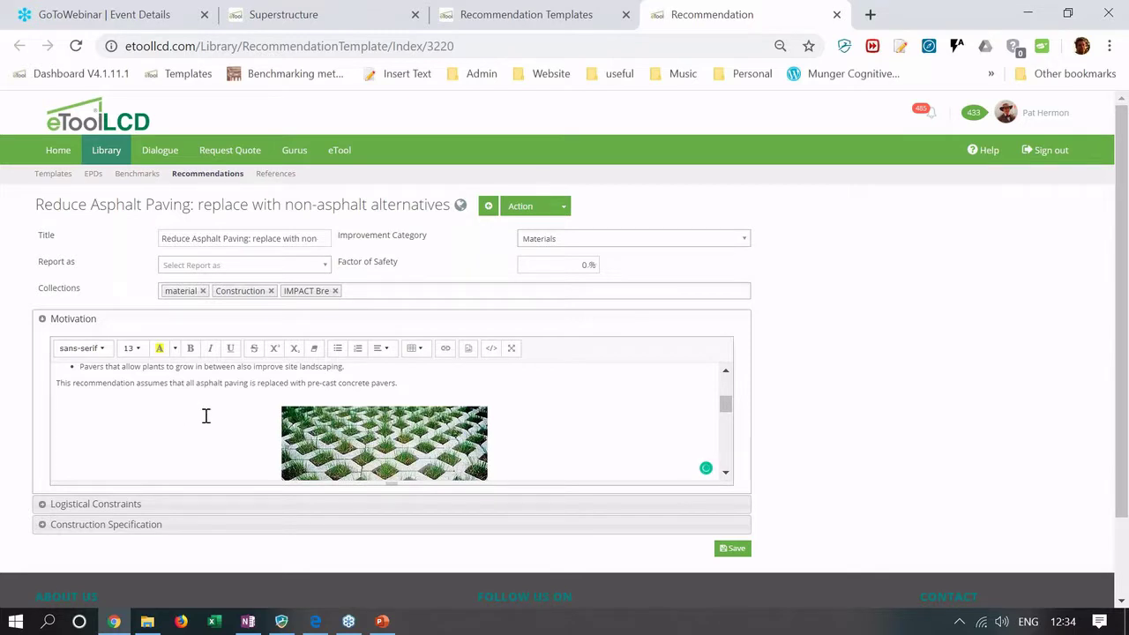
scroll(205, 421, "up", 1)
scroll(204, 422, "up", 3)
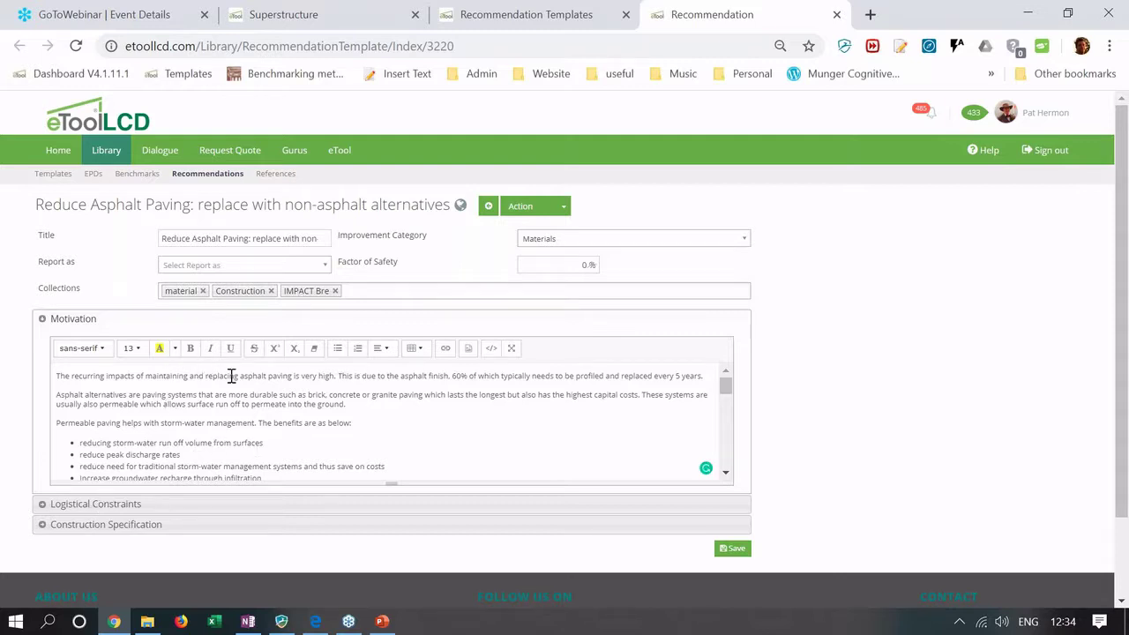
- Go back to the recommendation templates list and examine the Replacement options for frames, cladding, insulation, floors and services
left_click(554, 15)
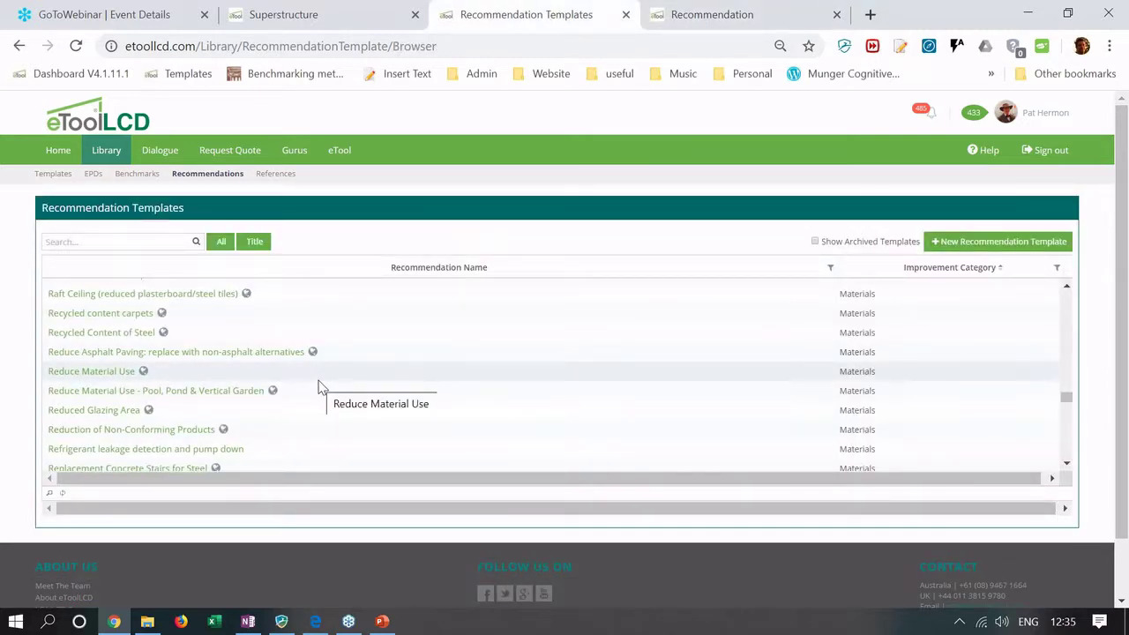
scroll(321, 388, "down", 3)
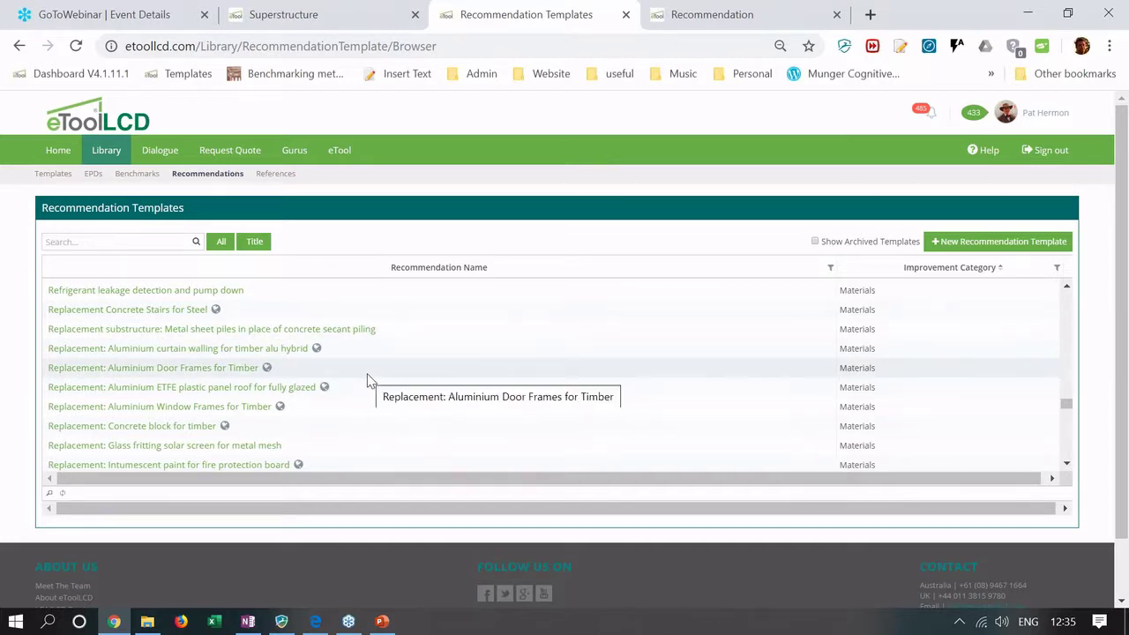
scroll(369, 379, "down", 1)
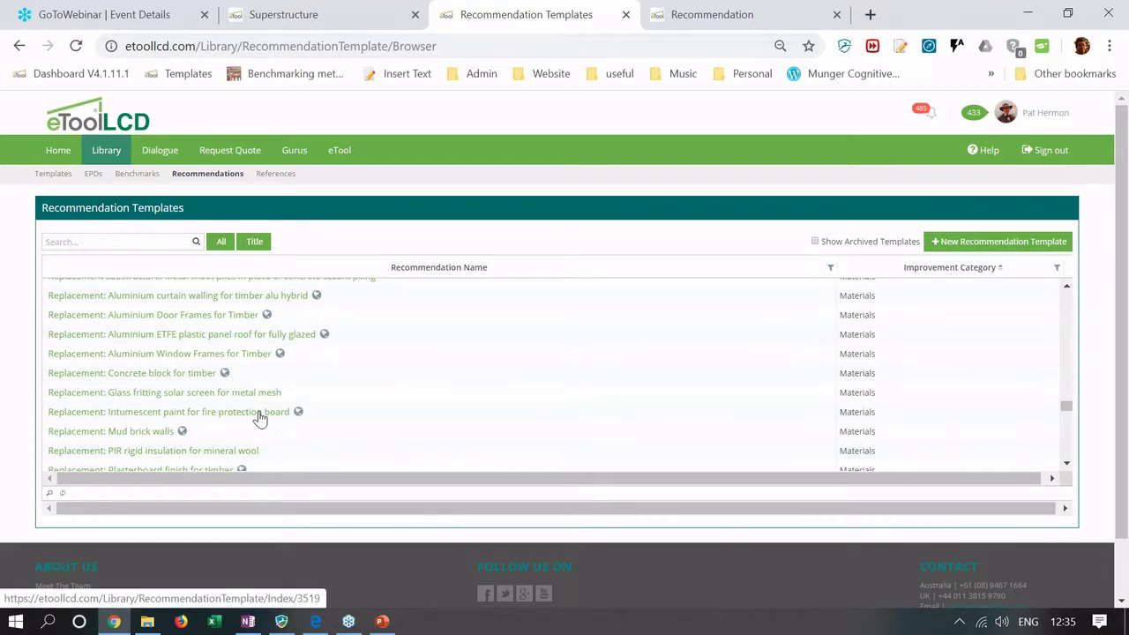
scroll(259, 413, "down", 1)
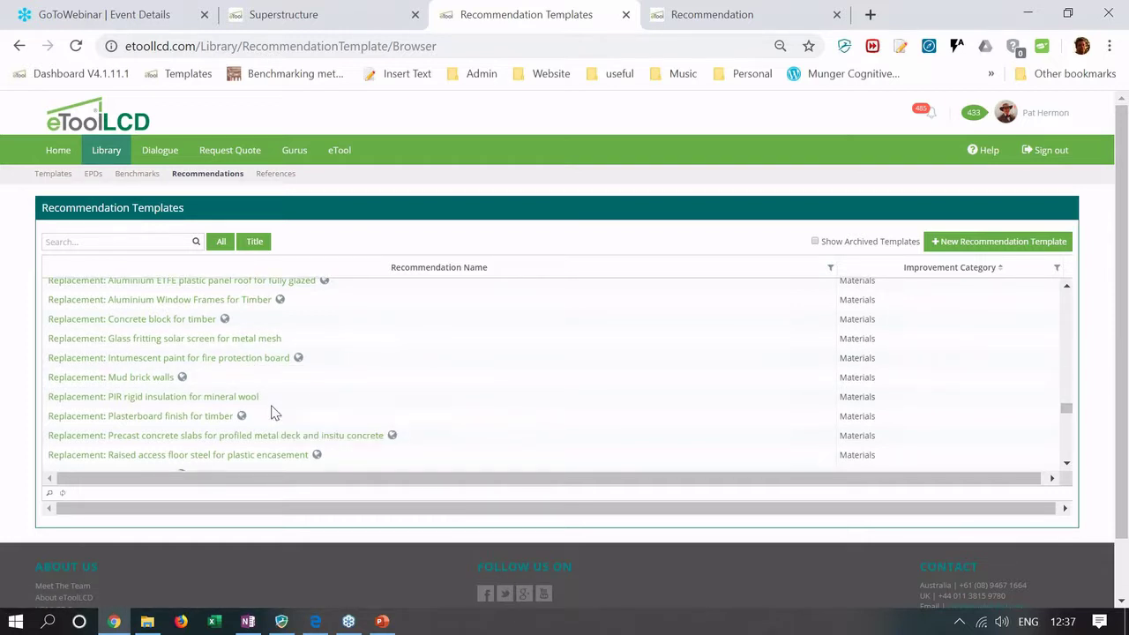
scroll(274, 413, "down", 3)
scroll(273, 413, "up", 1)
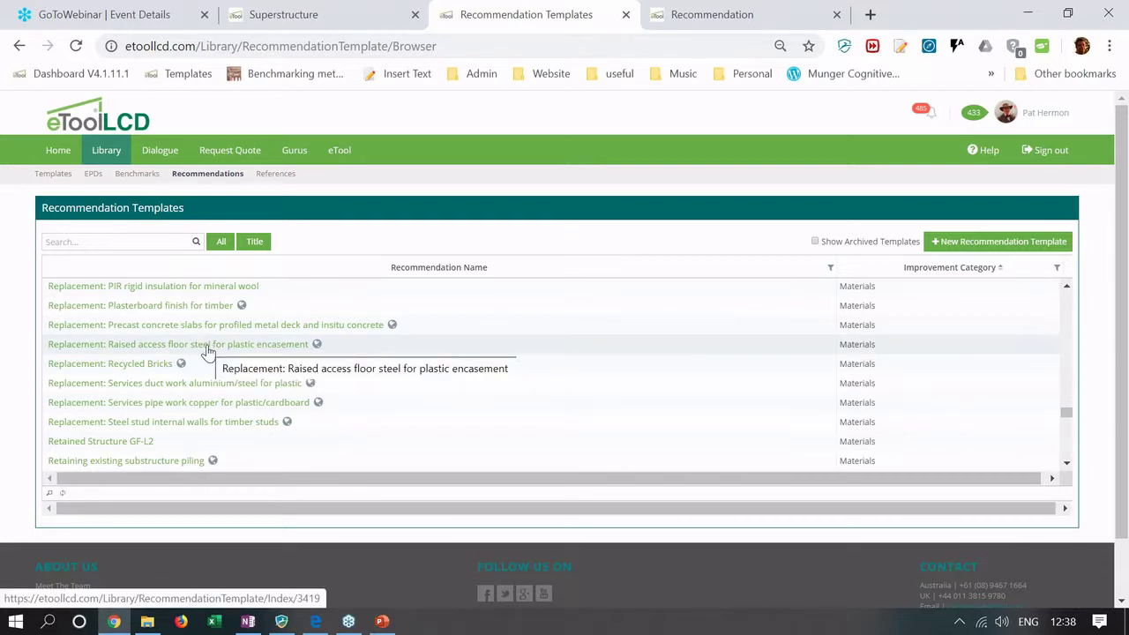
scroll(210, 344, "down", 3)
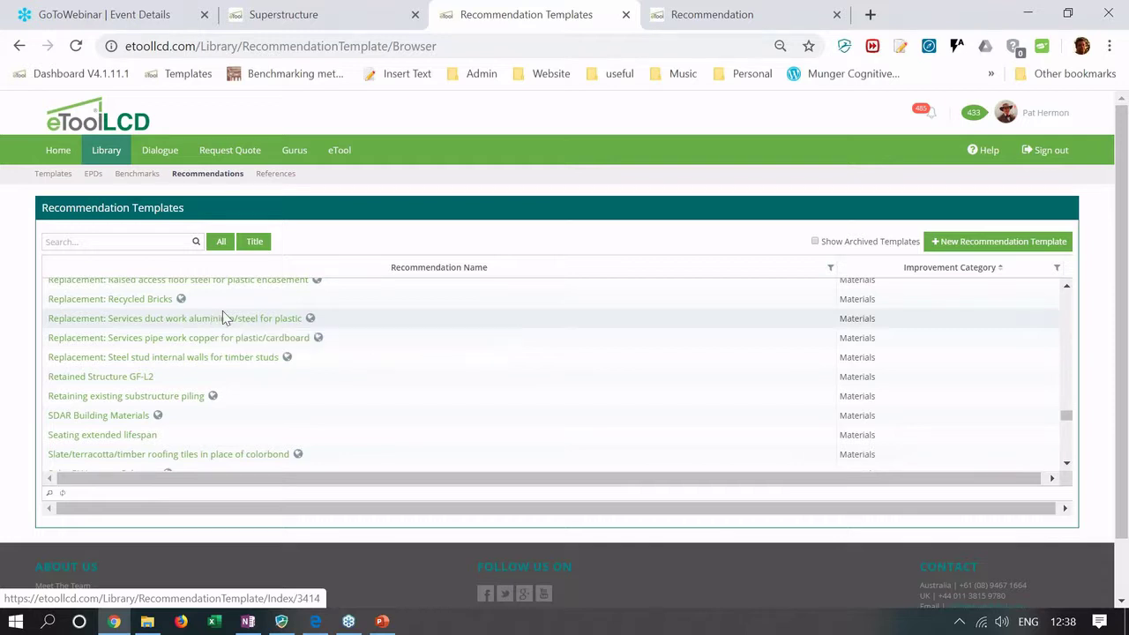
- Open "Replacement: Services pipe work copper for plastic/cardboard" in a background browser tab and review the remaining Materials templates
right_click(254, 344)
left_click(261, 354)
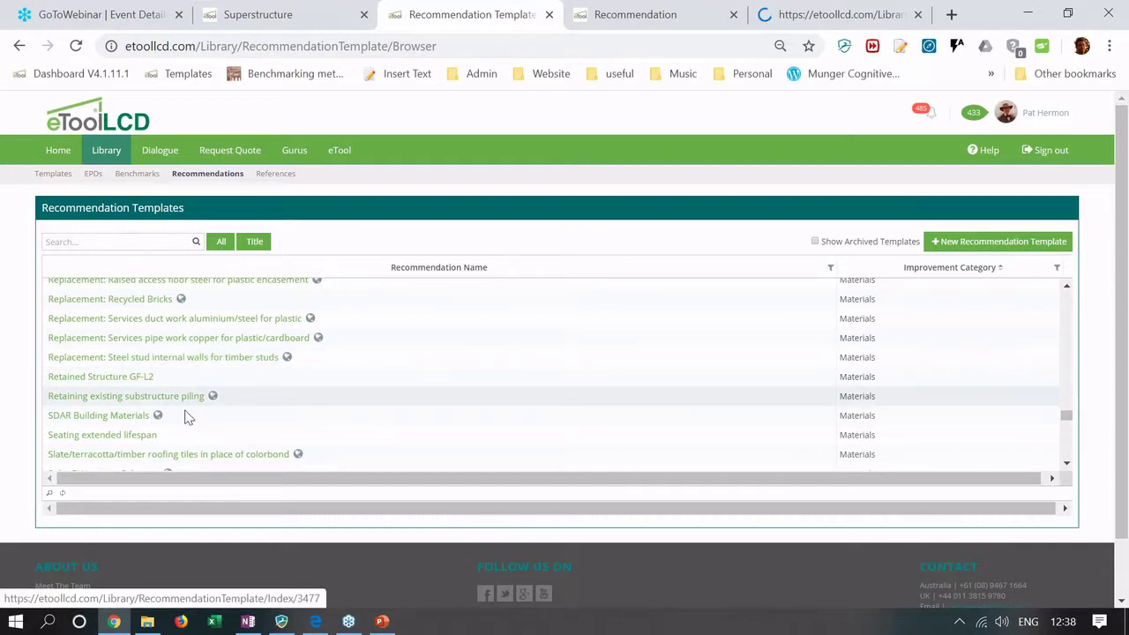
scroll(185, 419, "down", 2)
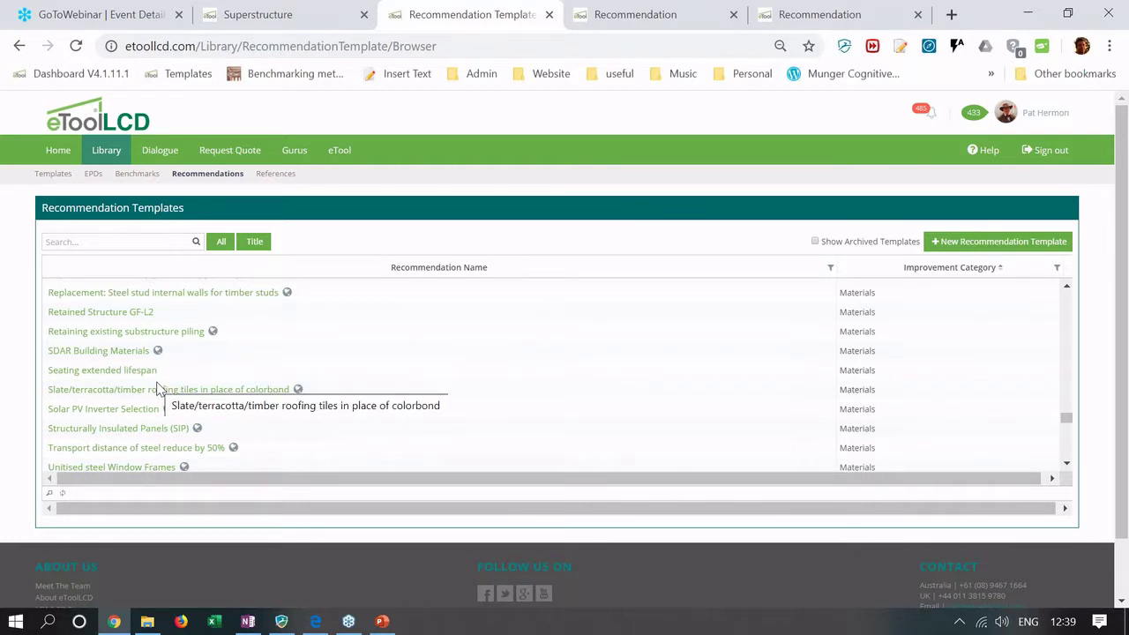
scroll(159, 389, "down", 2)
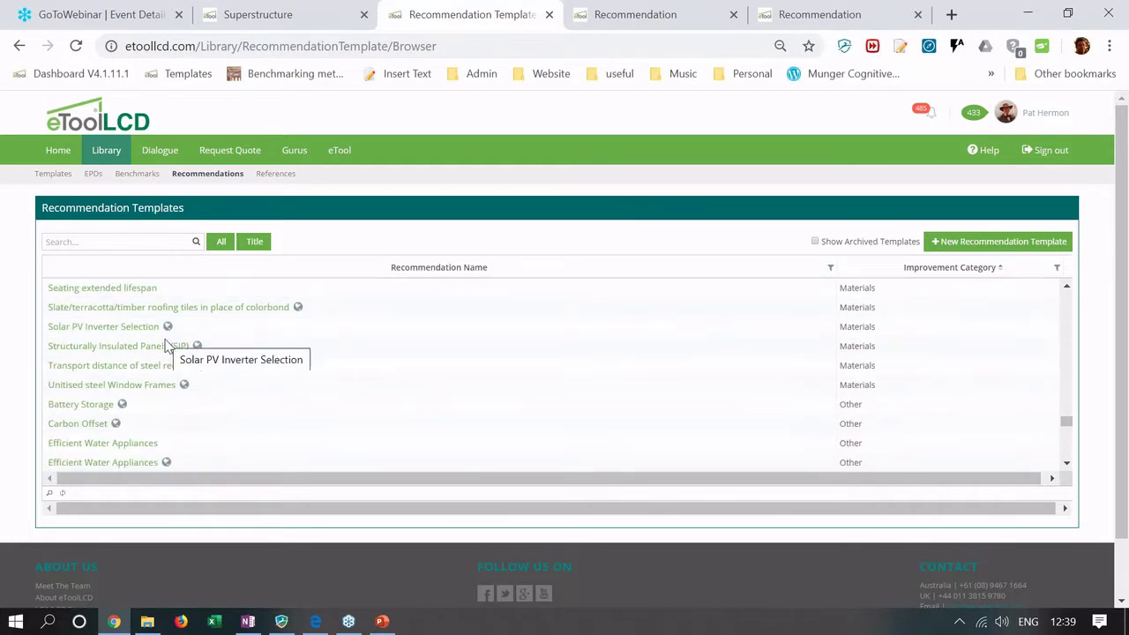
scroll(173, 362, "down", 1)
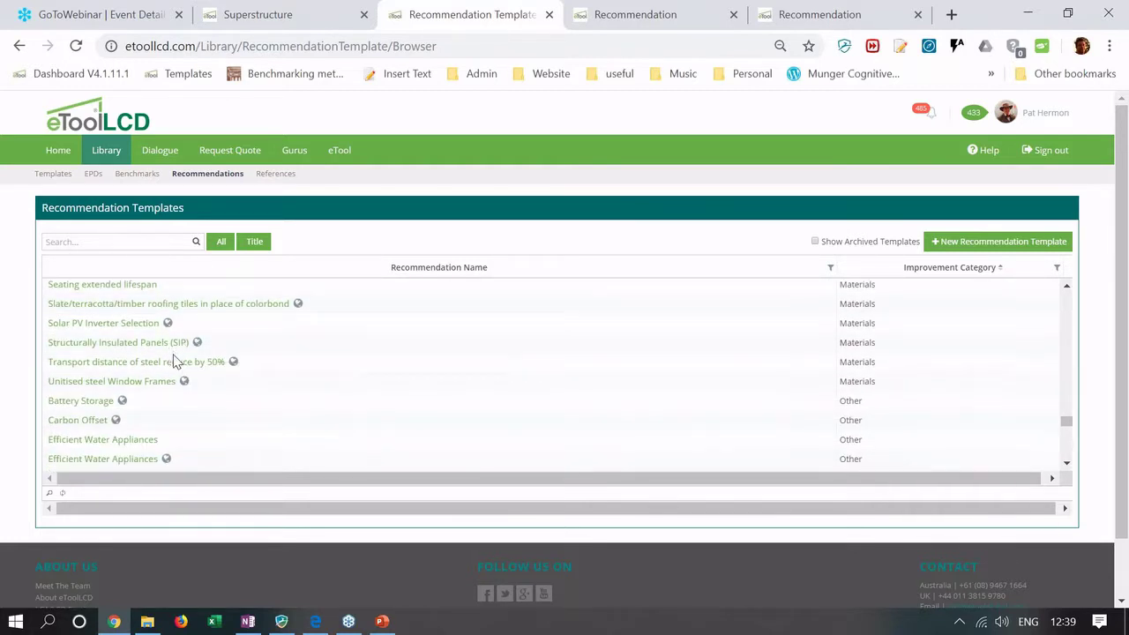
- Examine the last Materials recommendation templates, from roofing tiles and structurally insulated panels to unitised steel window frames
scroll(174, 362, "down", 1)
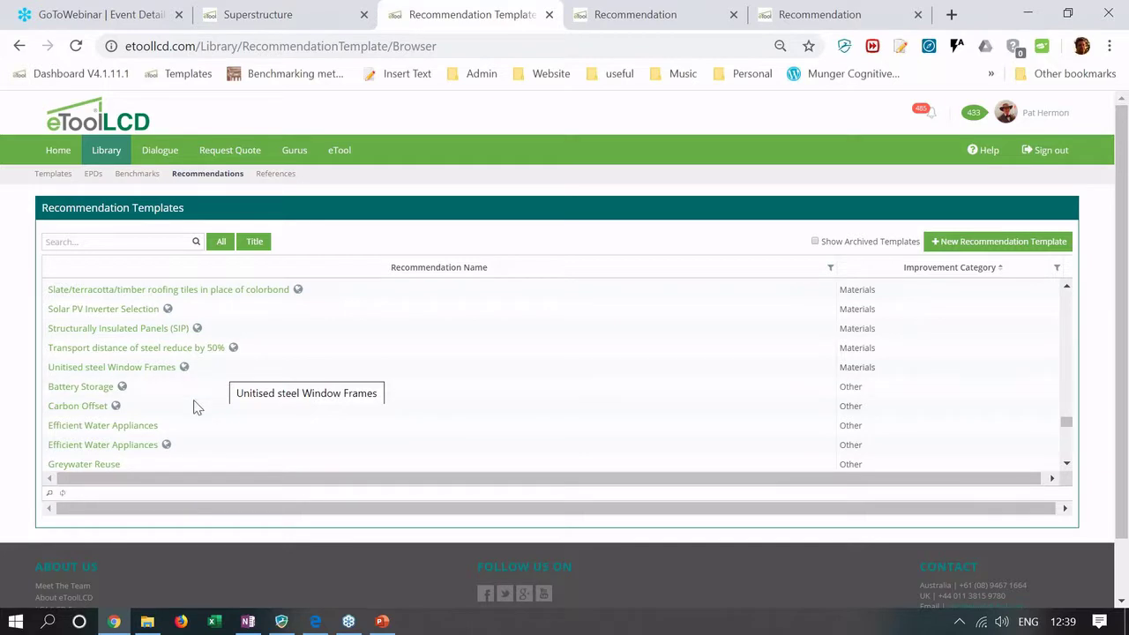
scroll(195, 406, "down", 1)
scroll(196, 406, "down", 1)
scroll(196, 406, "up", 1)
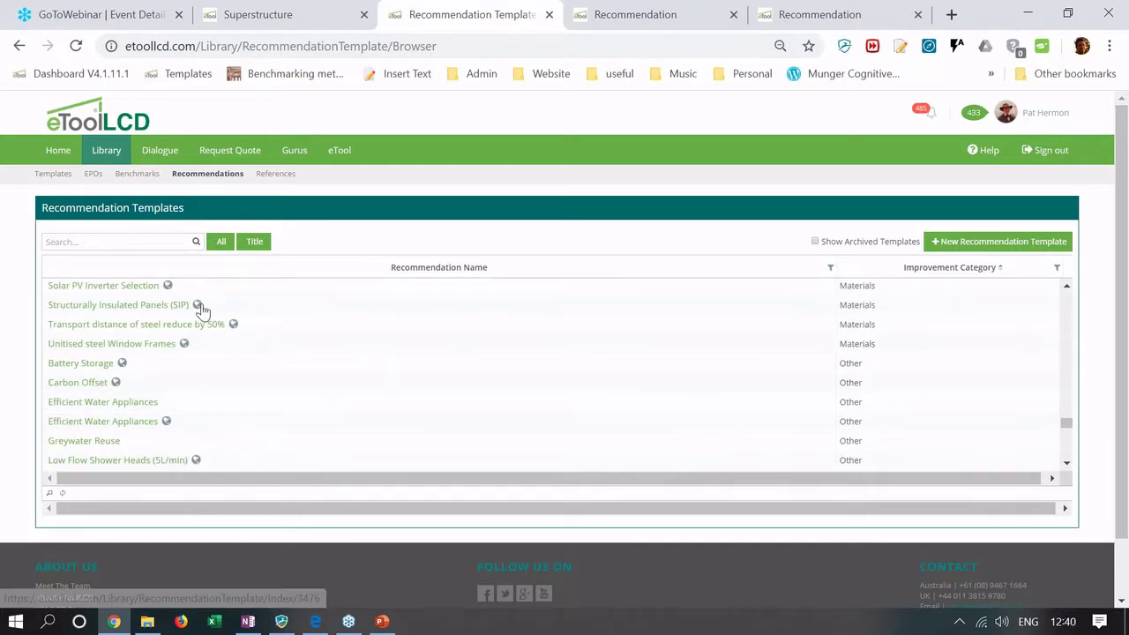
- Switch to the "Replacement: Services pipe work copper for plastic/cardboard" template and read through its Motivation text and image
left_click(655, 19)
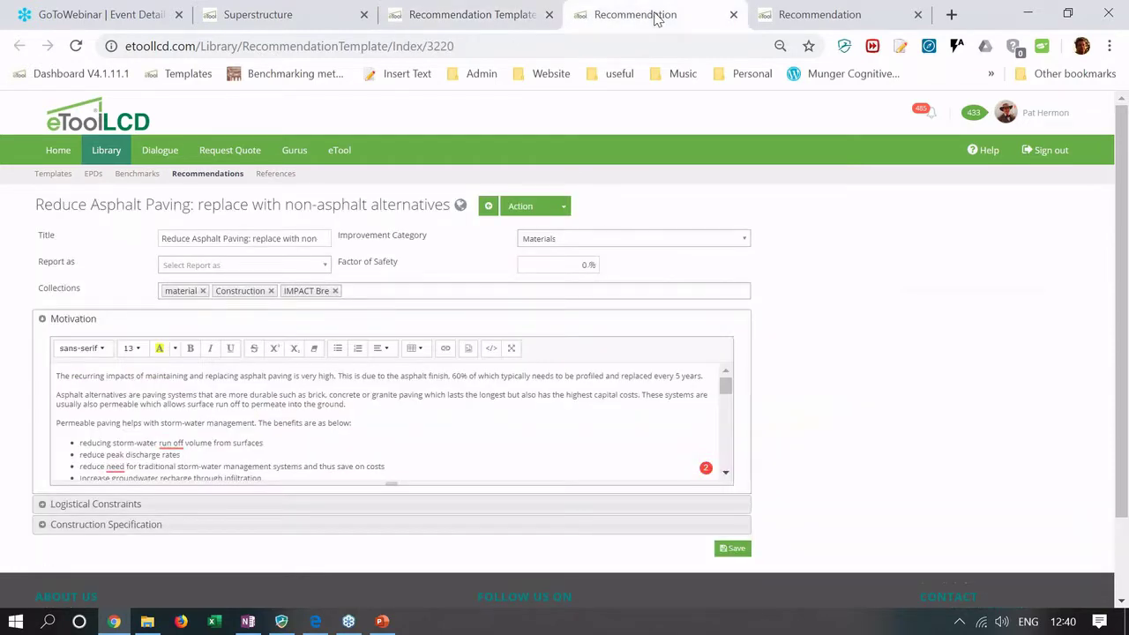
left_click(849, 18)
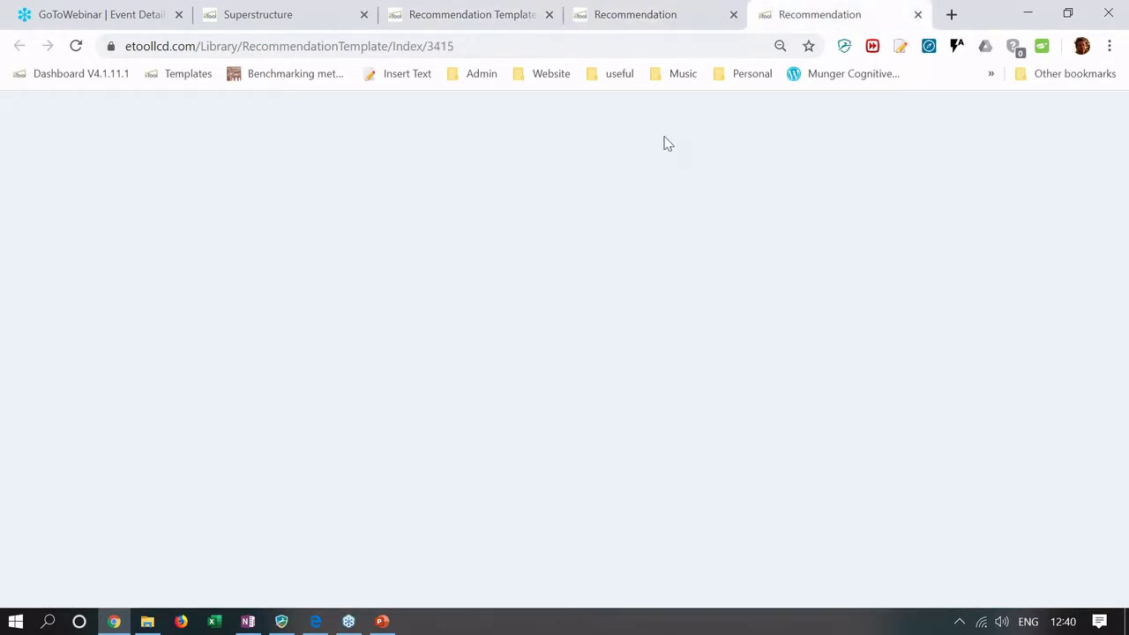
scroll(474, 410, "down", 1)
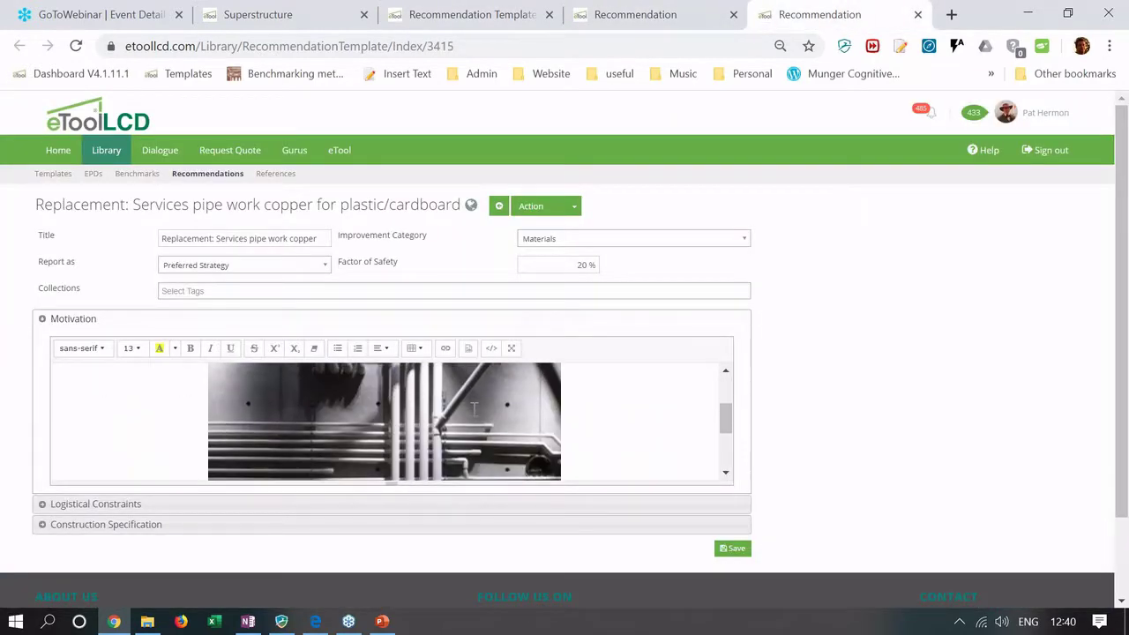
scroll(474, 410, "down", 3)
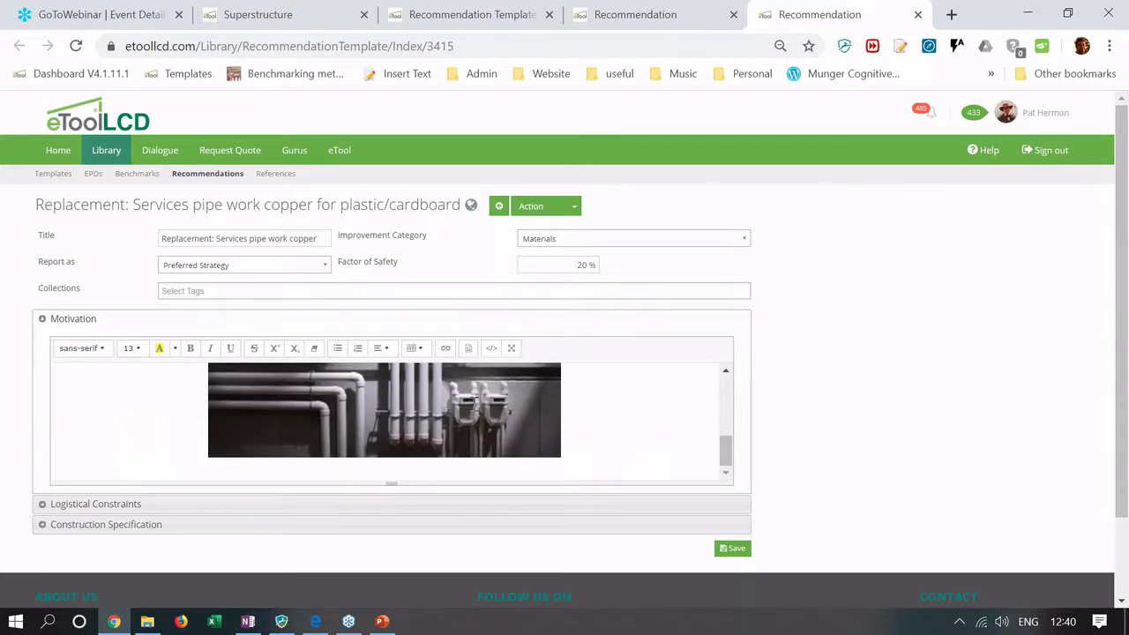
scroll(475, 408, "up", 5)
- Search the web for images of "cardboard ducting" with Google
left_click(572, 51)
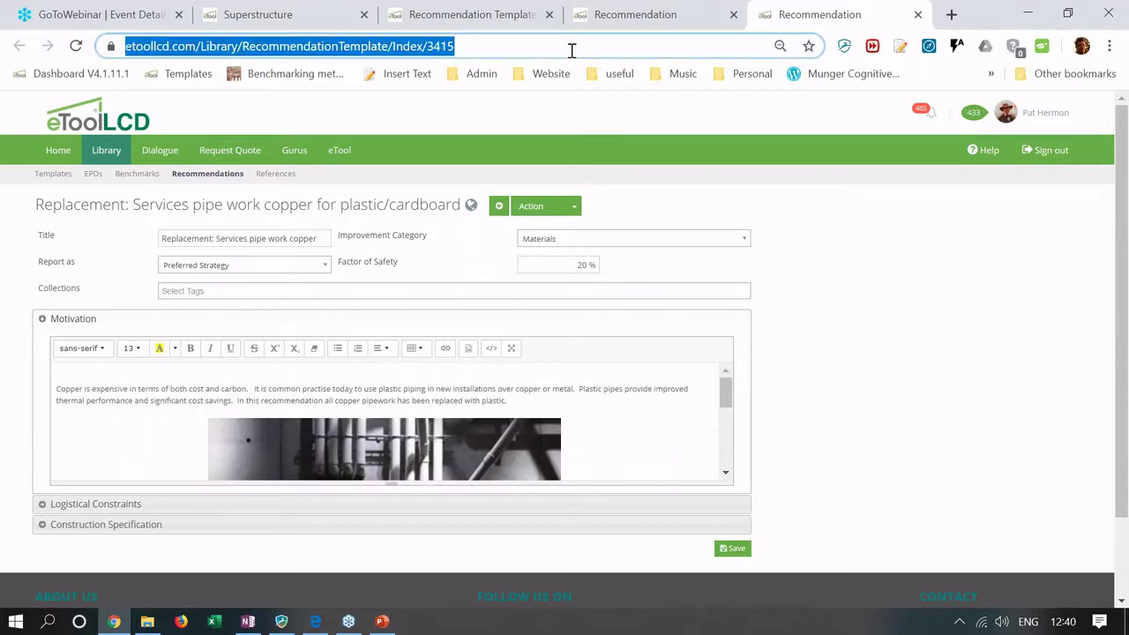
type("cardboa")
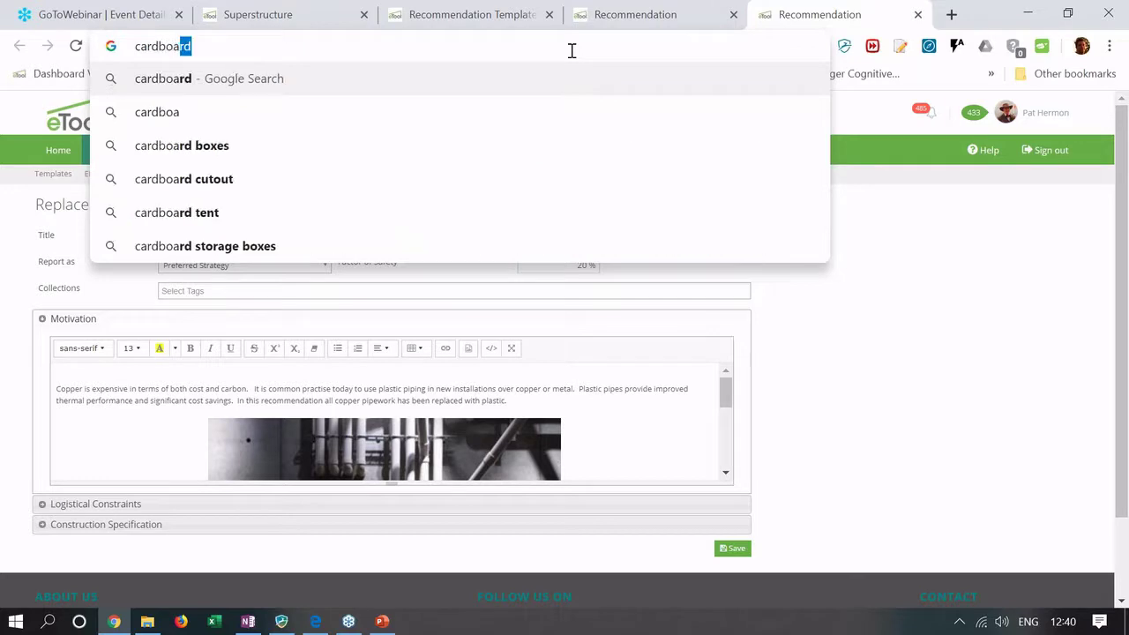
type("rd ducti")
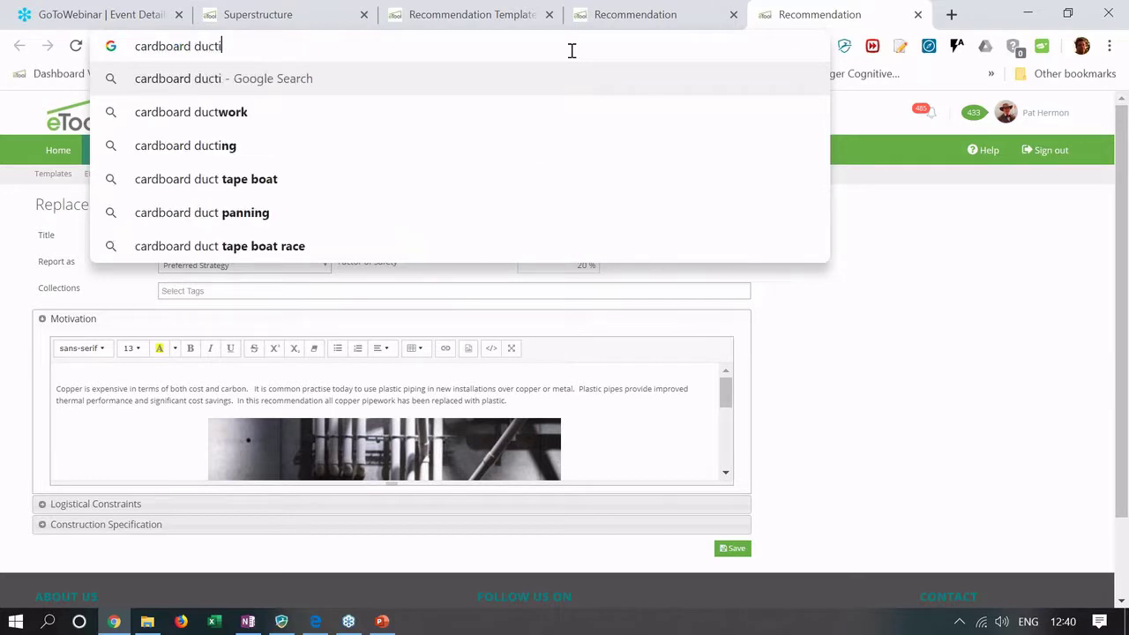
type("ng")
key("Return")
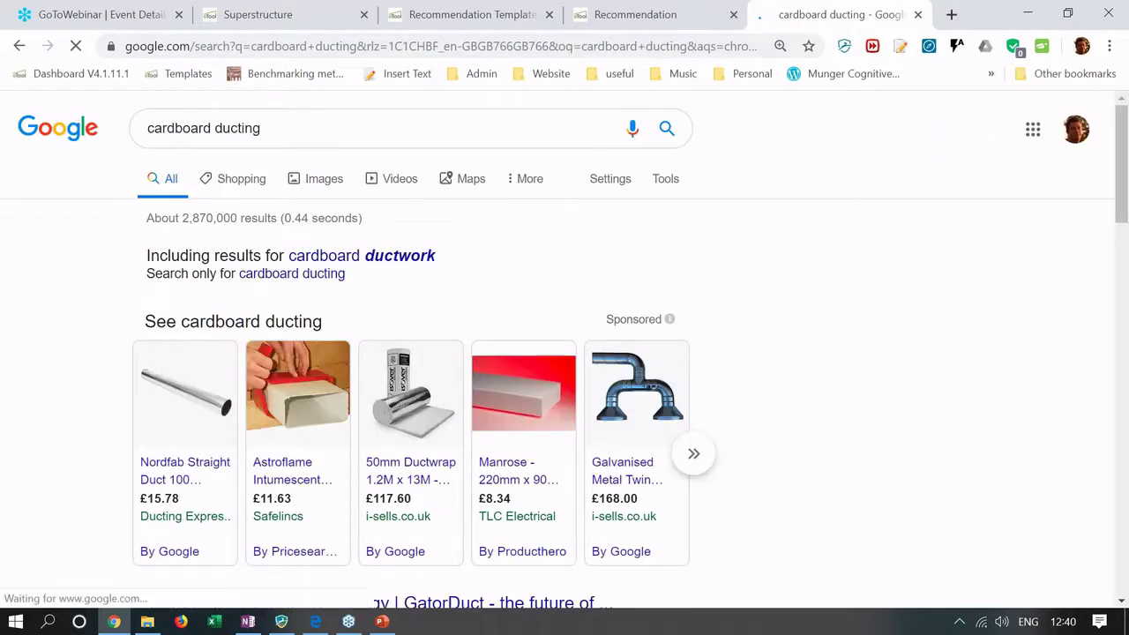
left_click(318, 194)
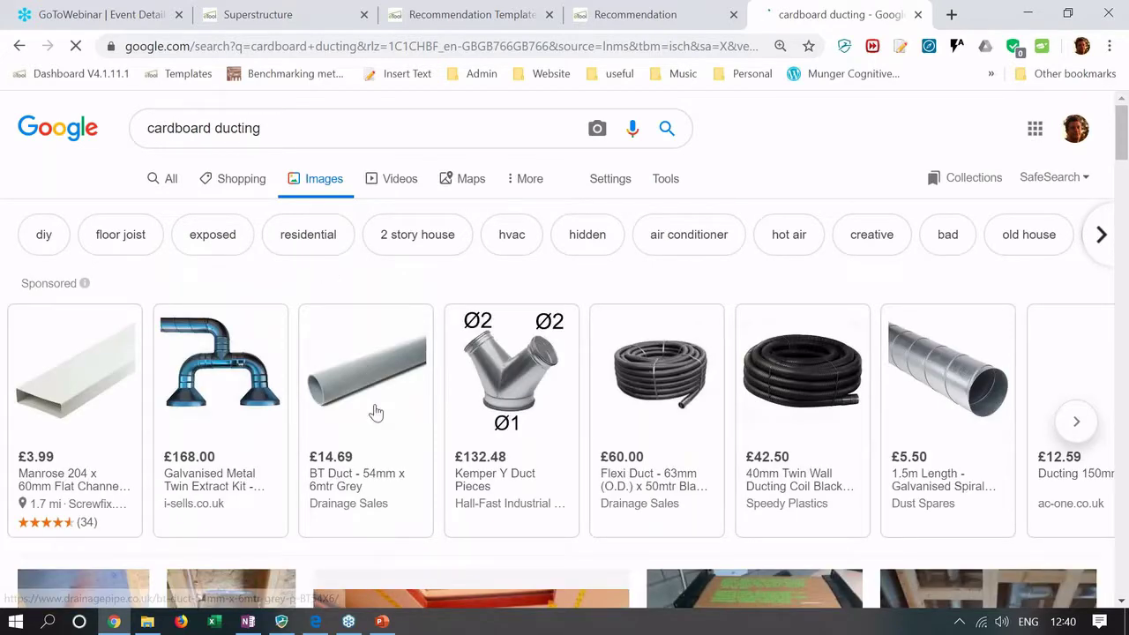
- Browse the cardboard ducting image results for example installations and products
scroll(376, 412, "down", 3)
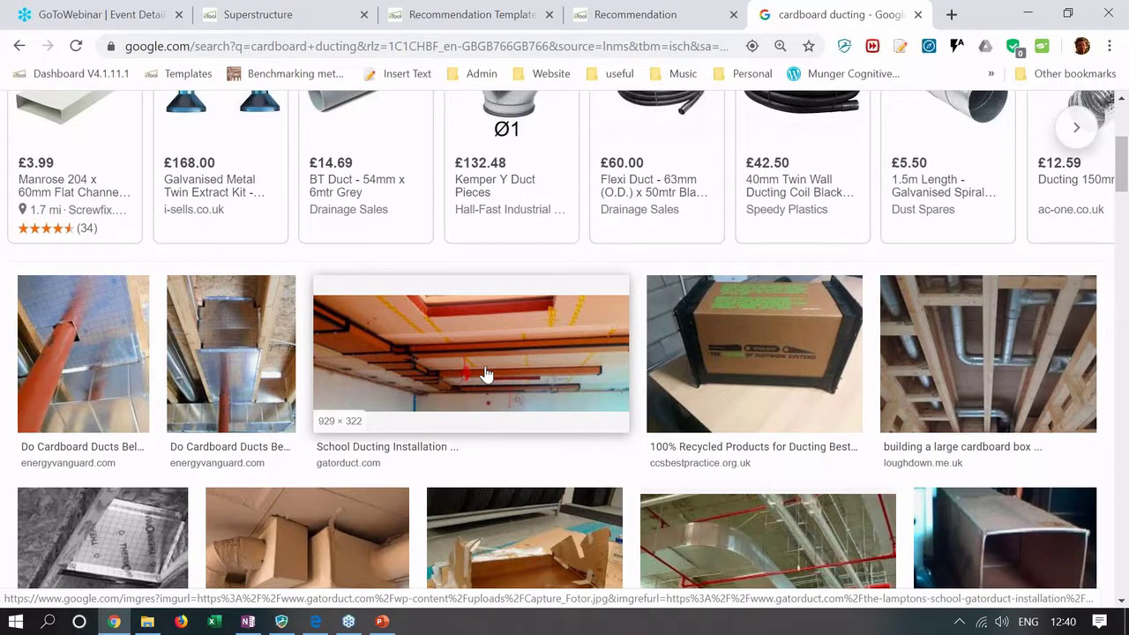
scroll(485, 375, "down", 2)
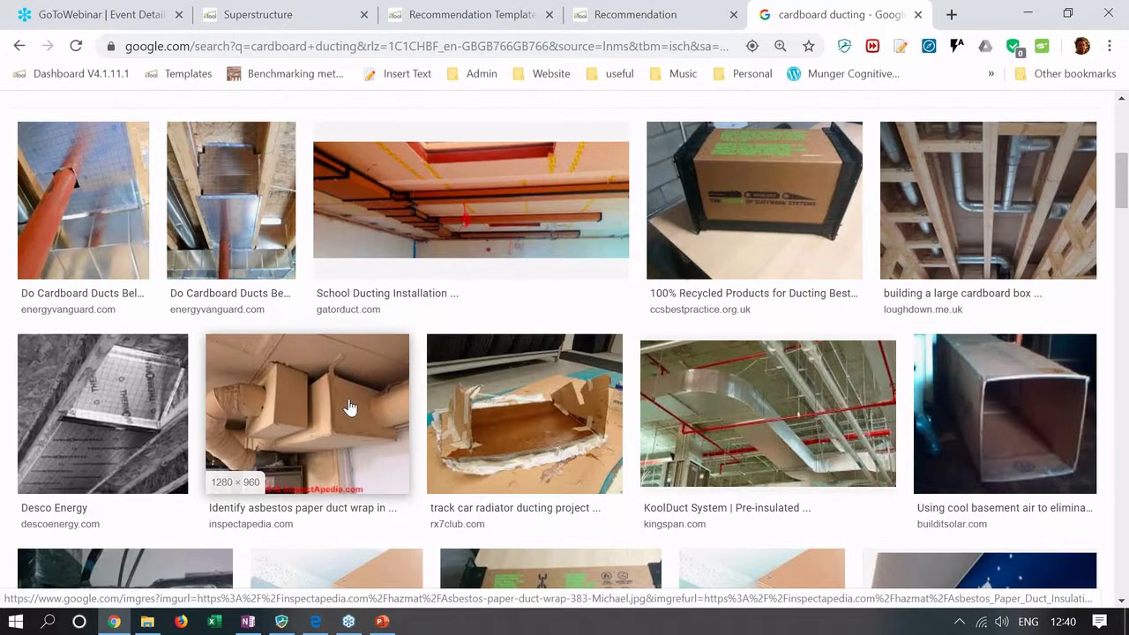
scroll(350, 407, "down", 3)
scroll(350, 408, "up", 1)
scroll(350, 407, "down", 1)
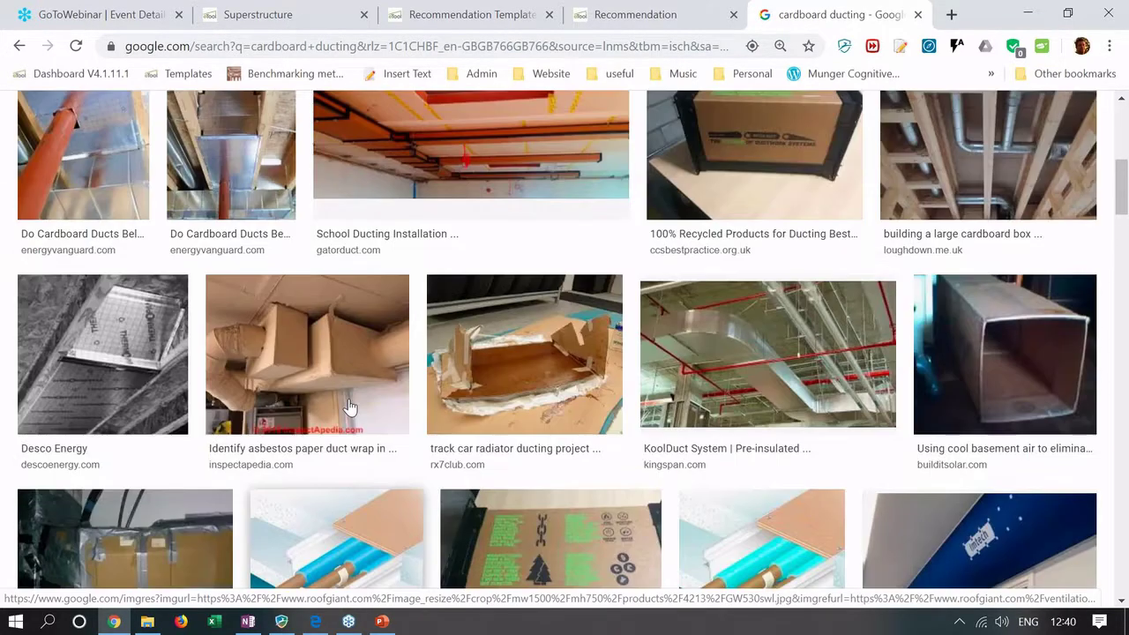
scroll(393, 263, "up", 3)
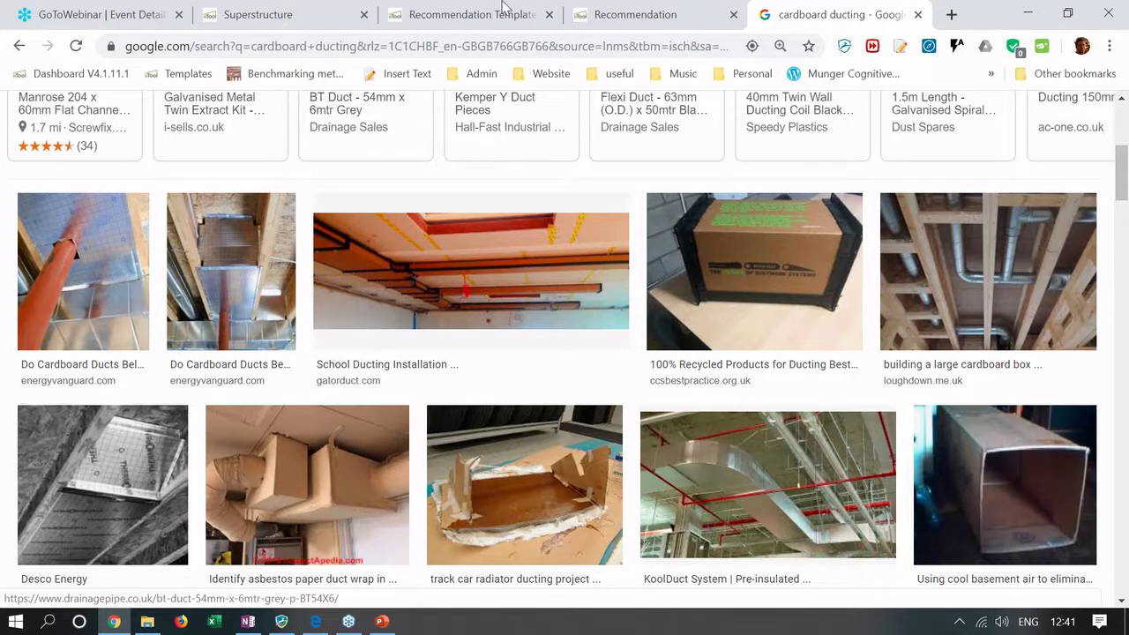
- Go back to the Improved Design, review the elements listed under its Superstructure category, and return to the design overview
key("ctrl+2")
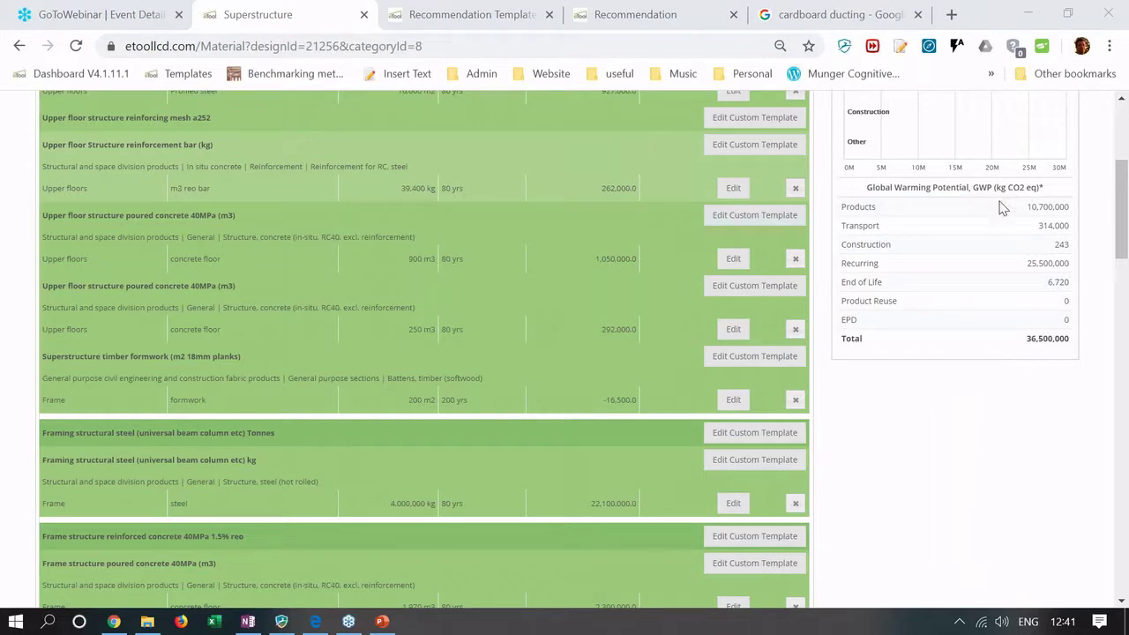
scroll(447, 272, "up", 4)
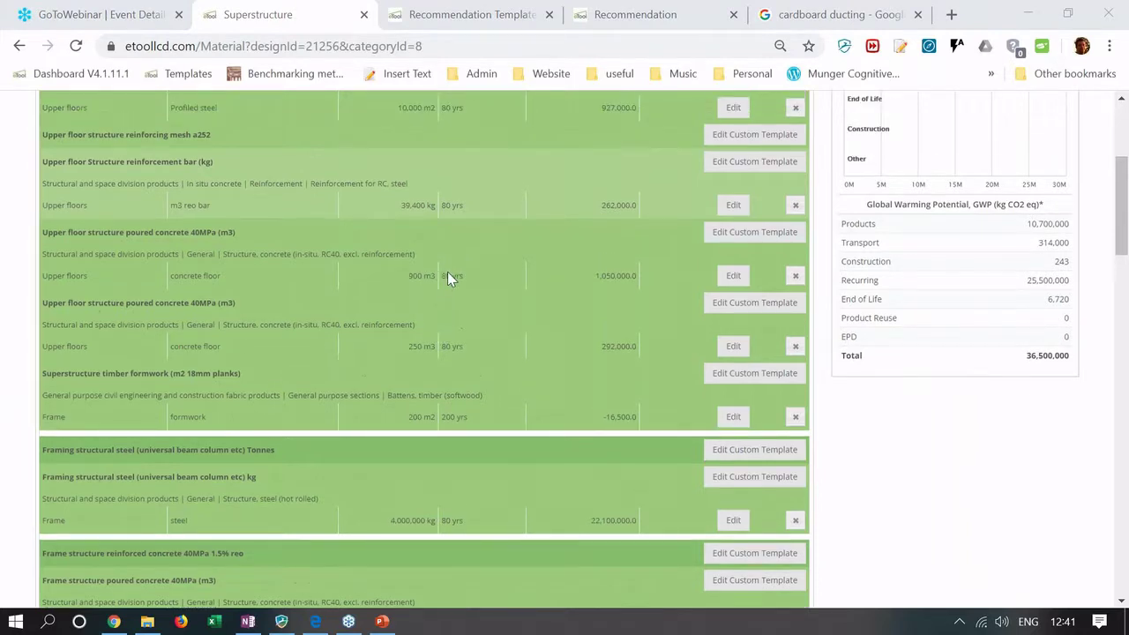
left_click(467, 204)
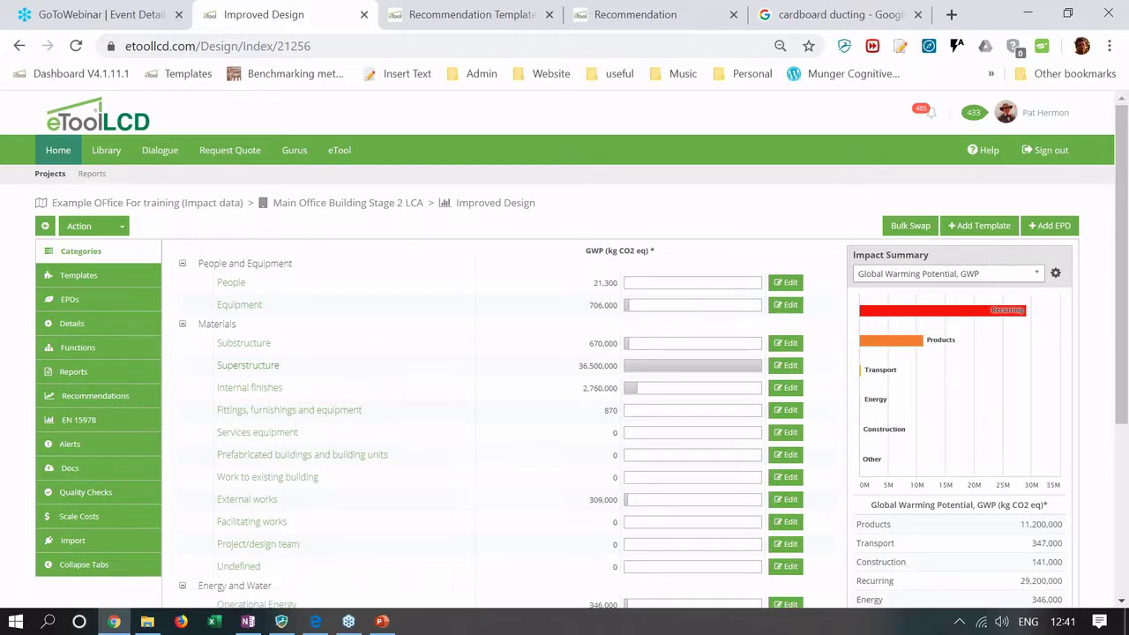
left_click(244, 367)
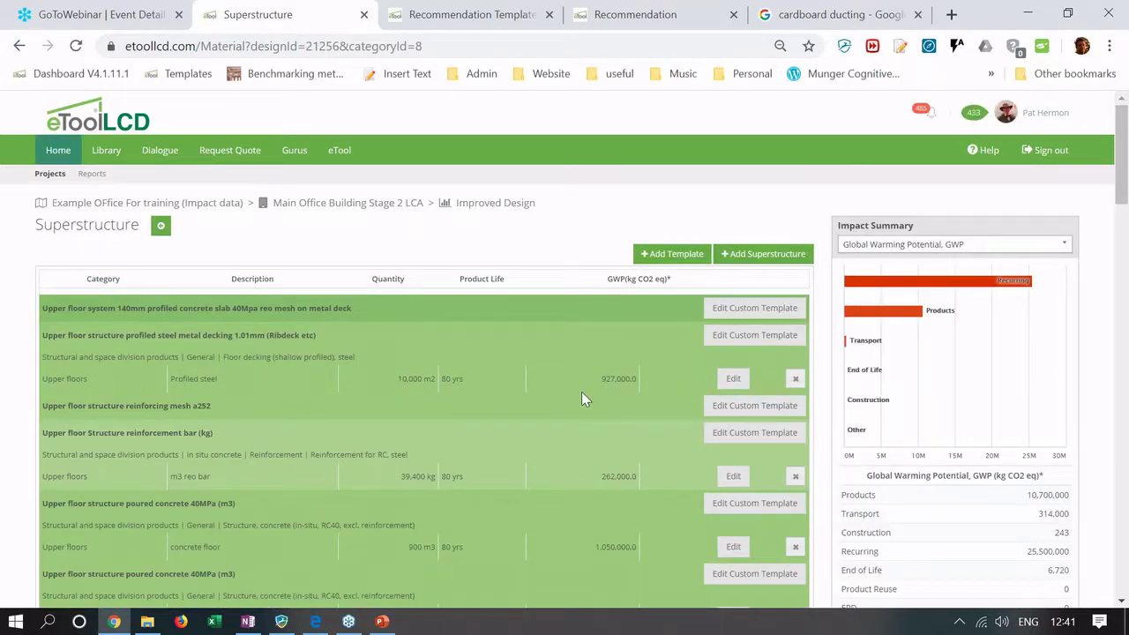
scroll(581, 392, "down", 10)
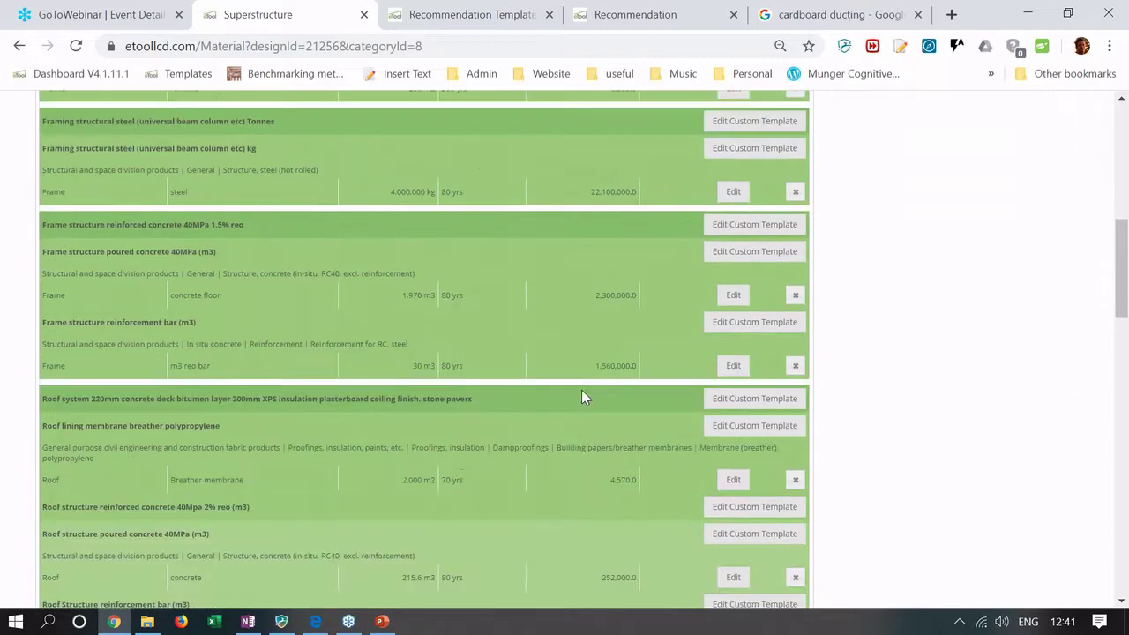
scroll(581, 390, "up", 10)
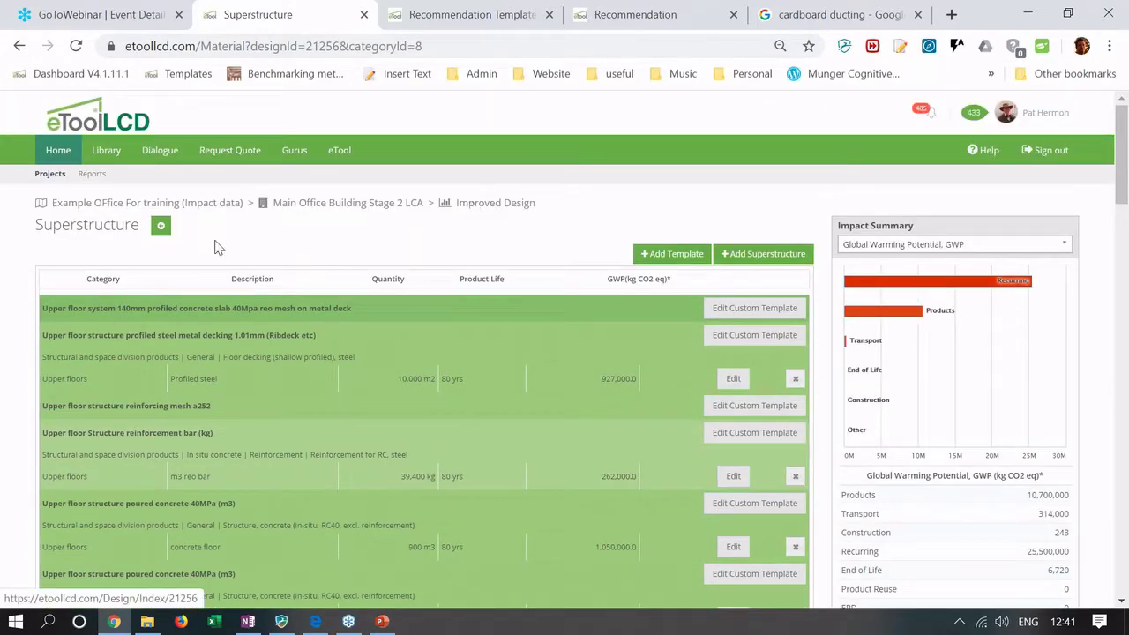
left_click(161, 228)
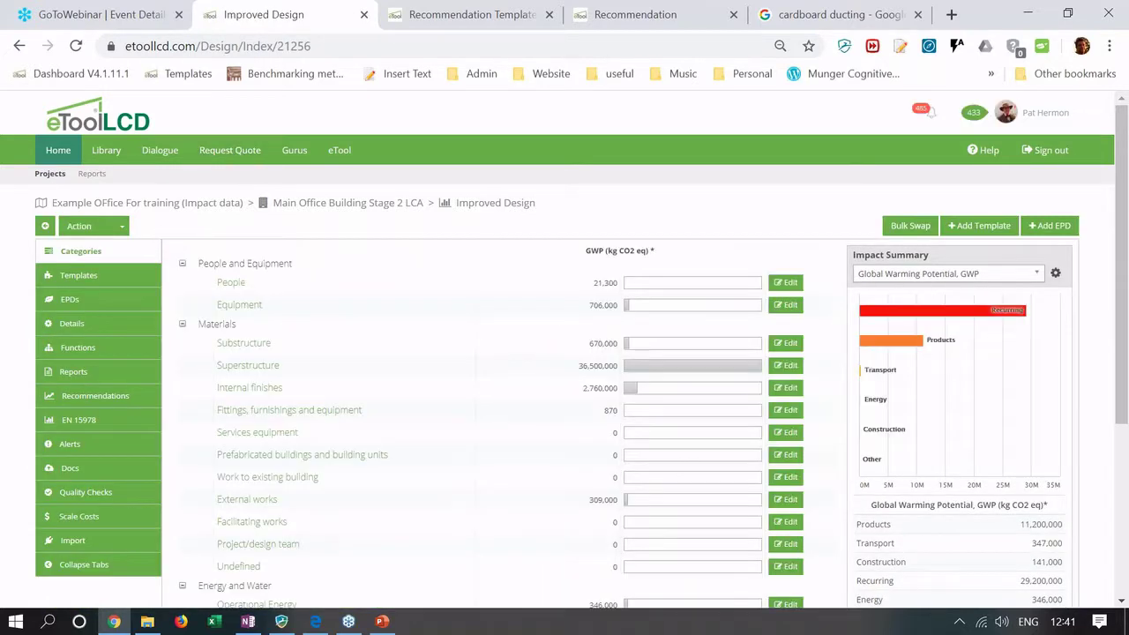
- Start a new recommendation for the Improved Design based on a recommendation template, with the improvement category set to Materials
left_click(122, 399)
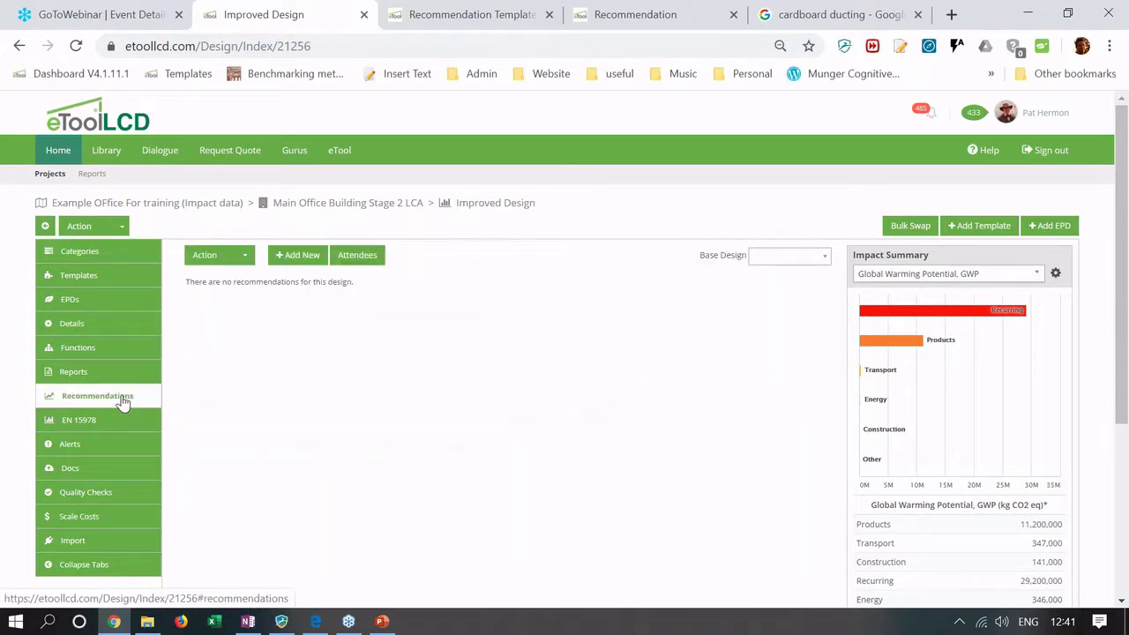
left_click(302, 255)
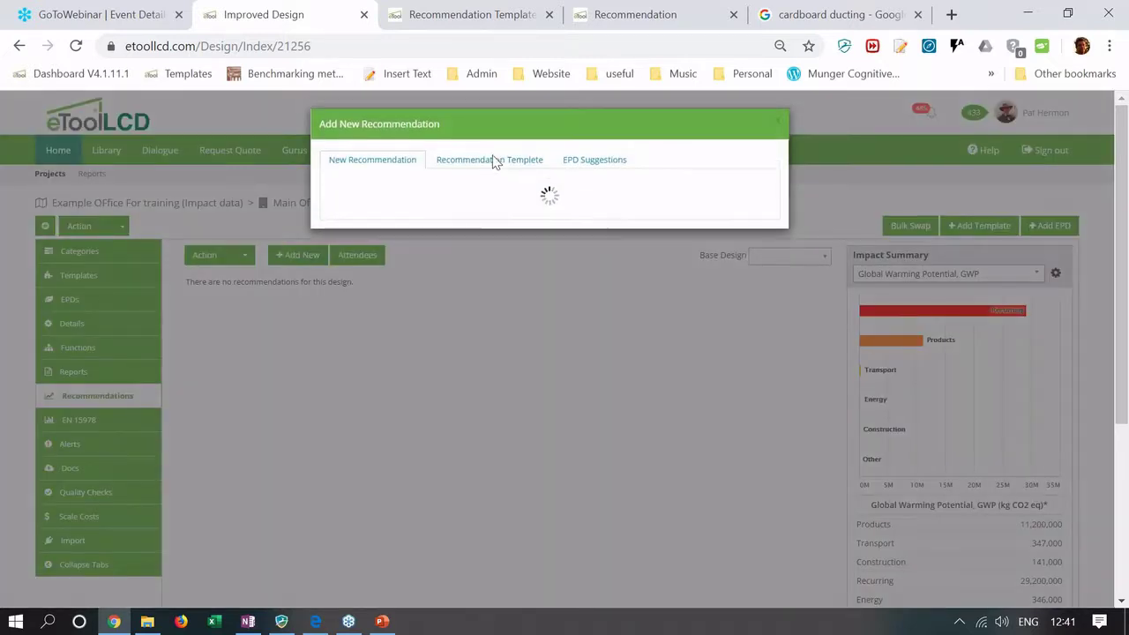
left_click(491, 161)
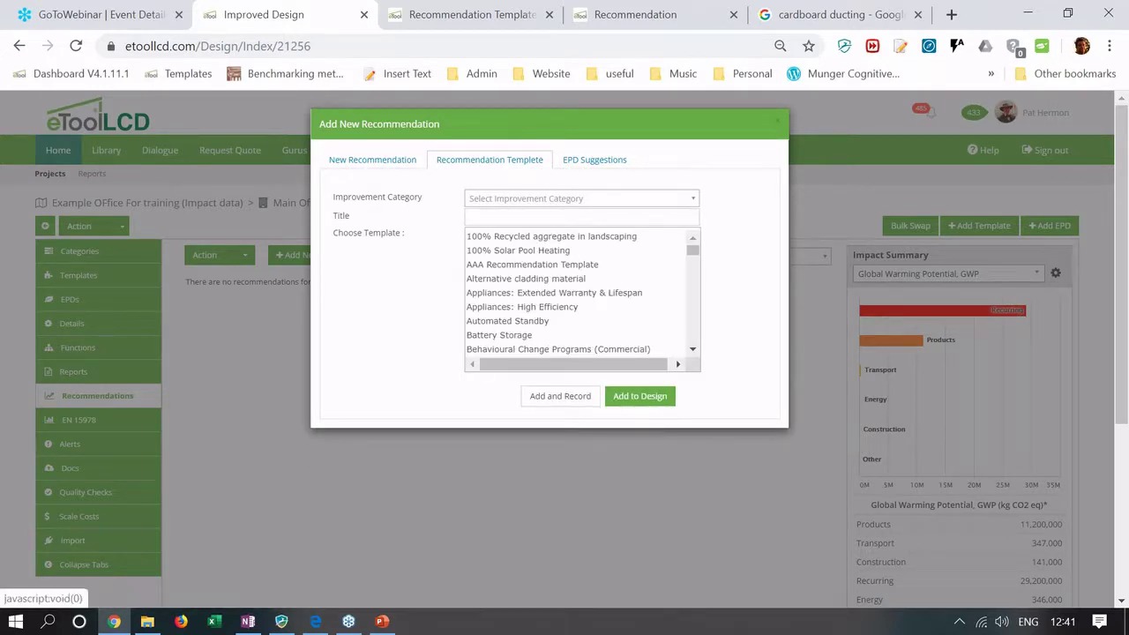
left_click(489, 217)
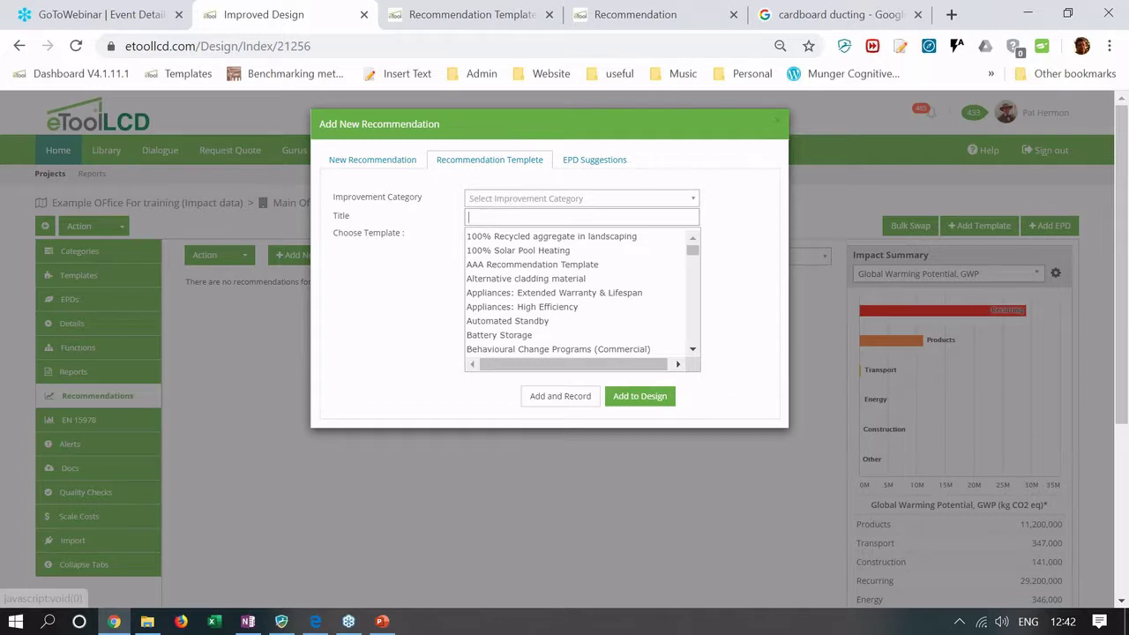
left_click(506, 201)
left_click(487, 232)
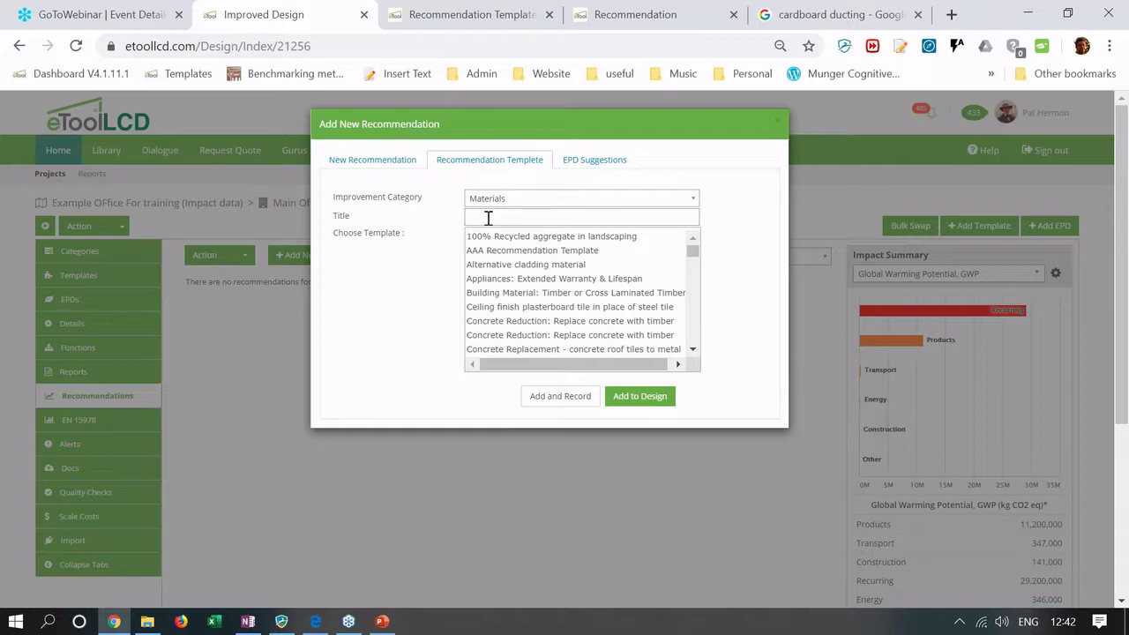
- Filter the templates by "wind" and add "Replacement: Aluminium Window Frames for Timber" to the design with recording started
type("wind")
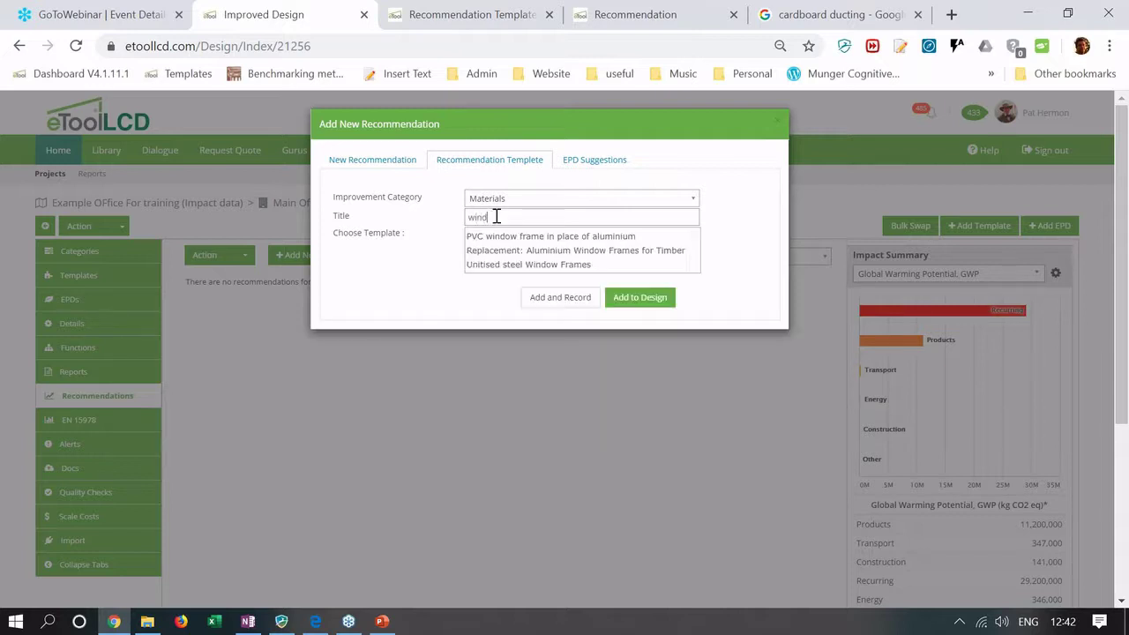
left_click_drag(497, 236, 498, 251)
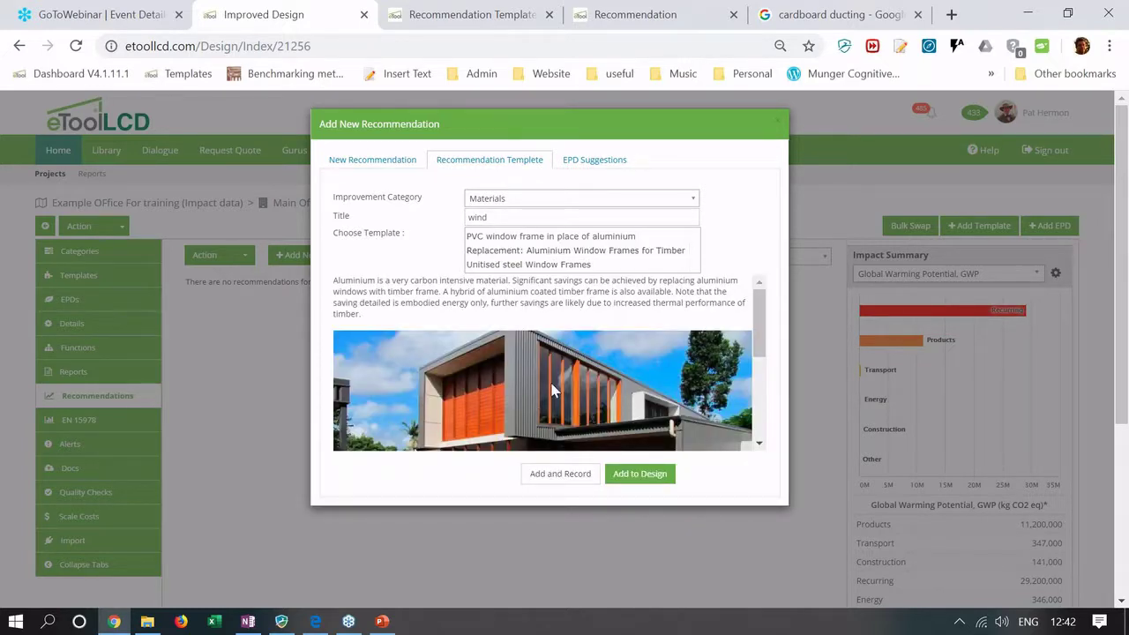
left_click(542, 478)
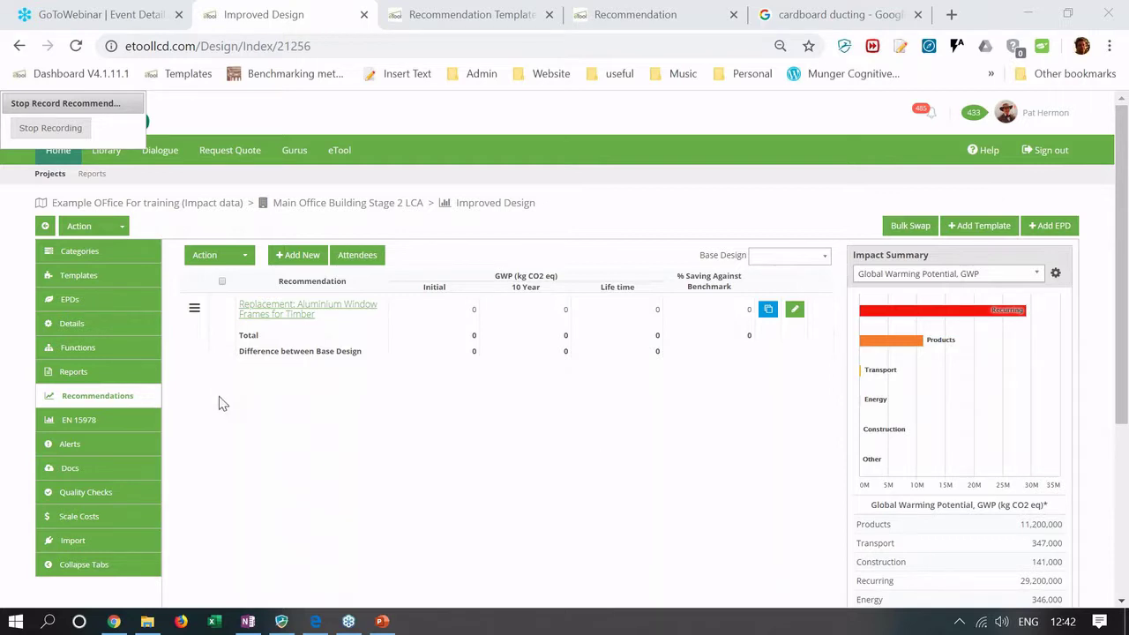
- Delete the "Windows commercial aluminium double glaze" template from the Improved Design's template list
left_click(113, 283)
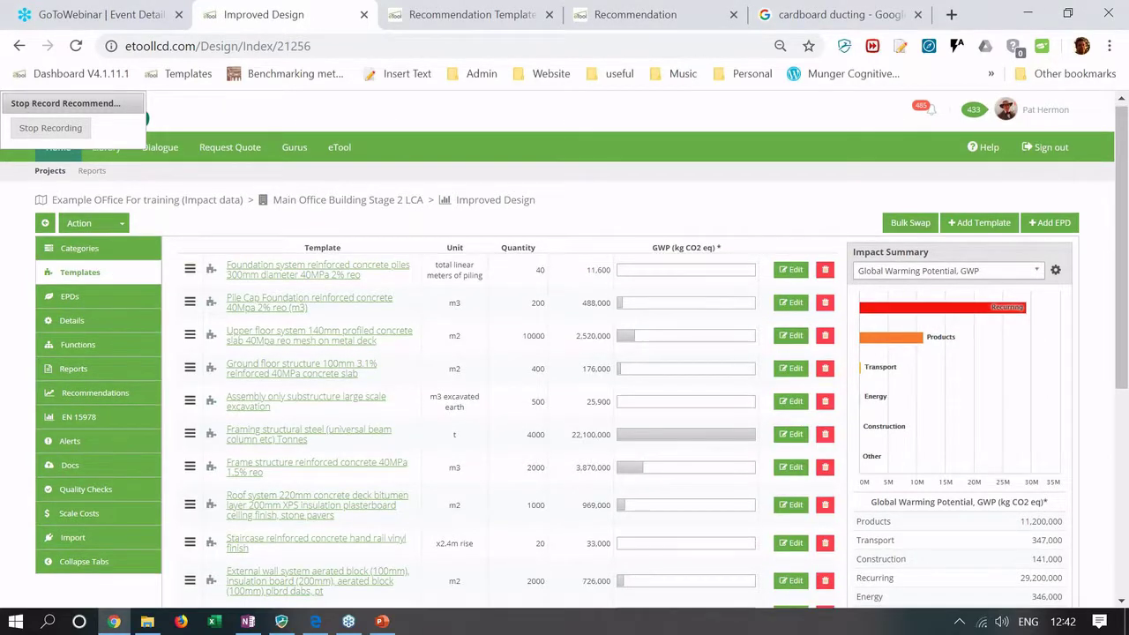
scroll(538, 476, "down", 5)
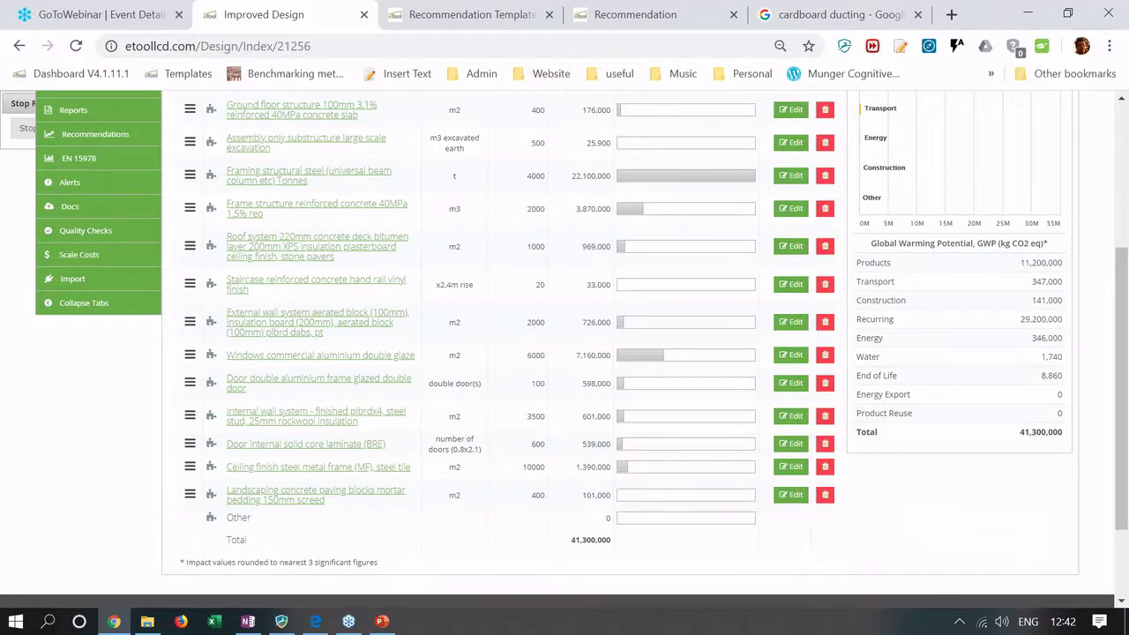
double_click(549, 354)
left_click(825, 354)
- Add the "Windows commercial timber double glaze" template to the Improved Design with a quantity of 6000 m2, found by filtering for "window"
left_click(601, 199)
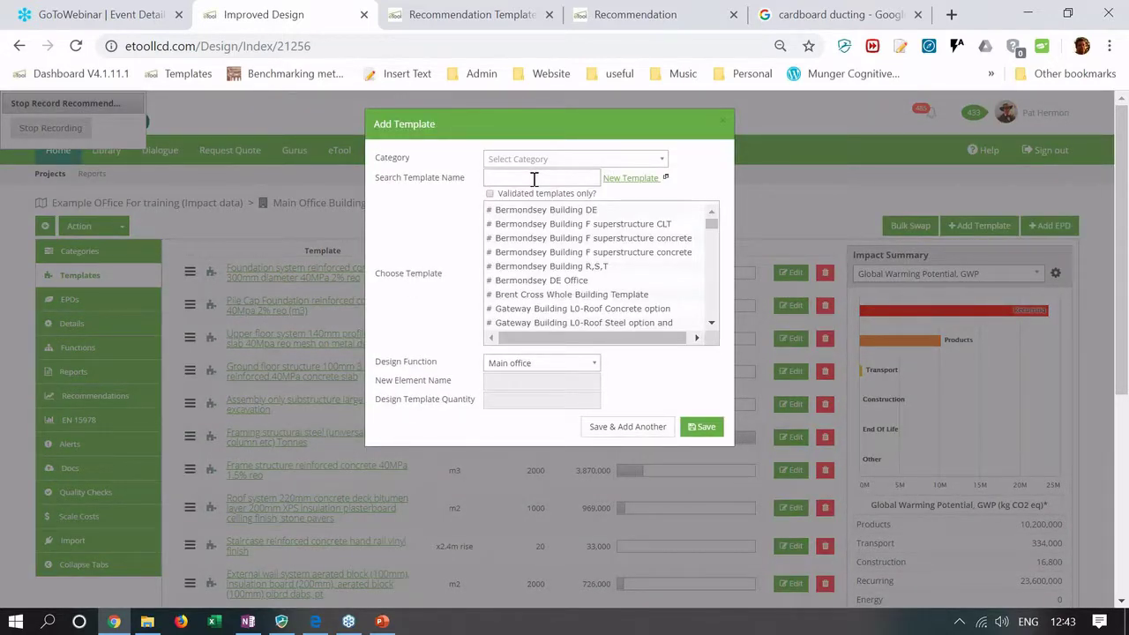
type("window")
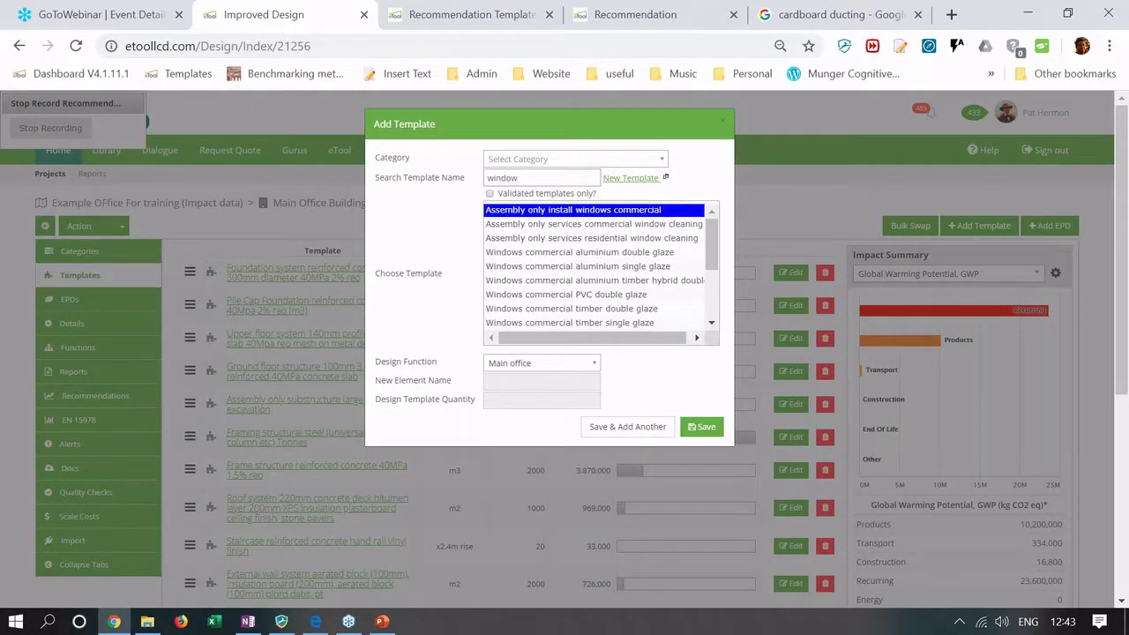
left_click_drag(697, 239, 675, 281)
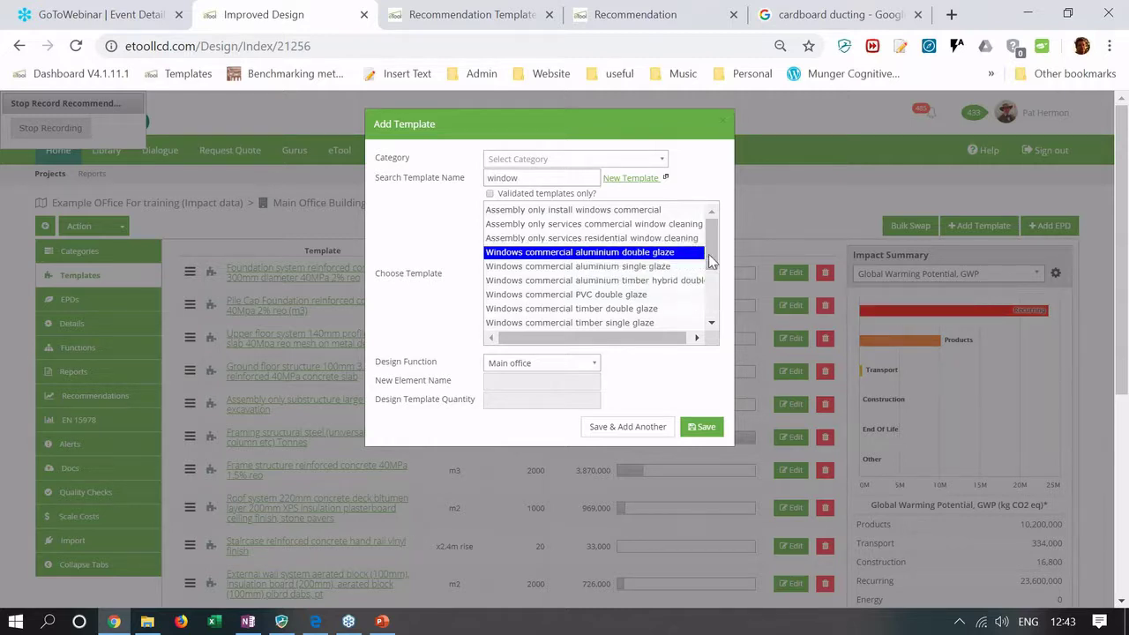
left_click_drag(710, 250, 709, 279)
left_click(654, 240)
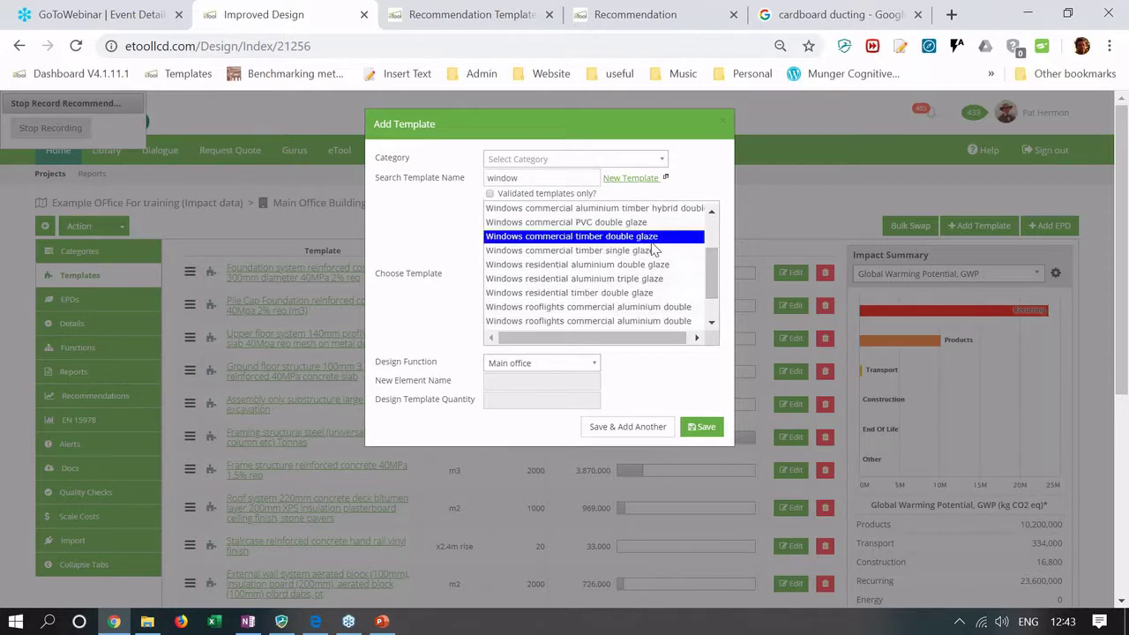
left_click(538, 475)
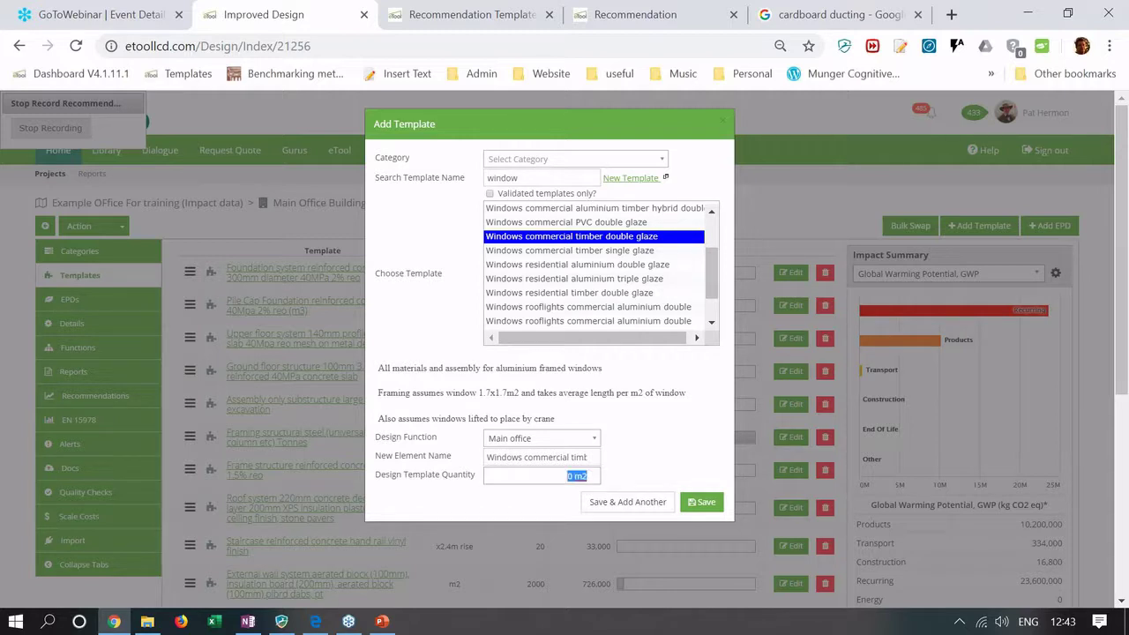
type("6000")
left_click(704, 505)
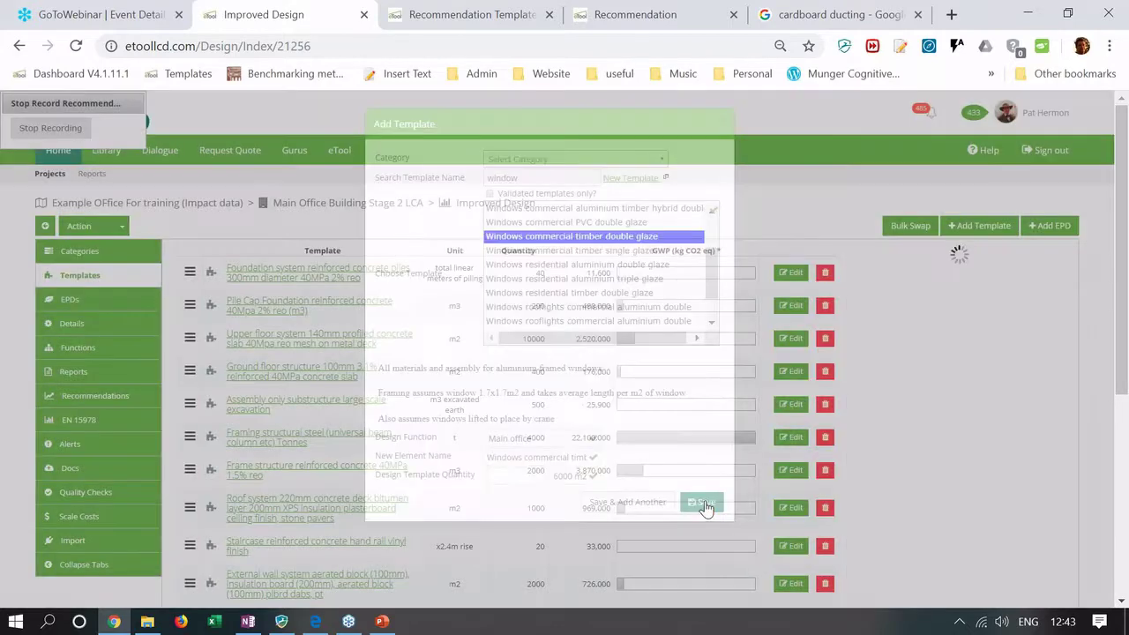
- Review the impact categories and equipment assembly of the newly added timber window template, and return to its overview
scroll(632, 220, "down", 4)
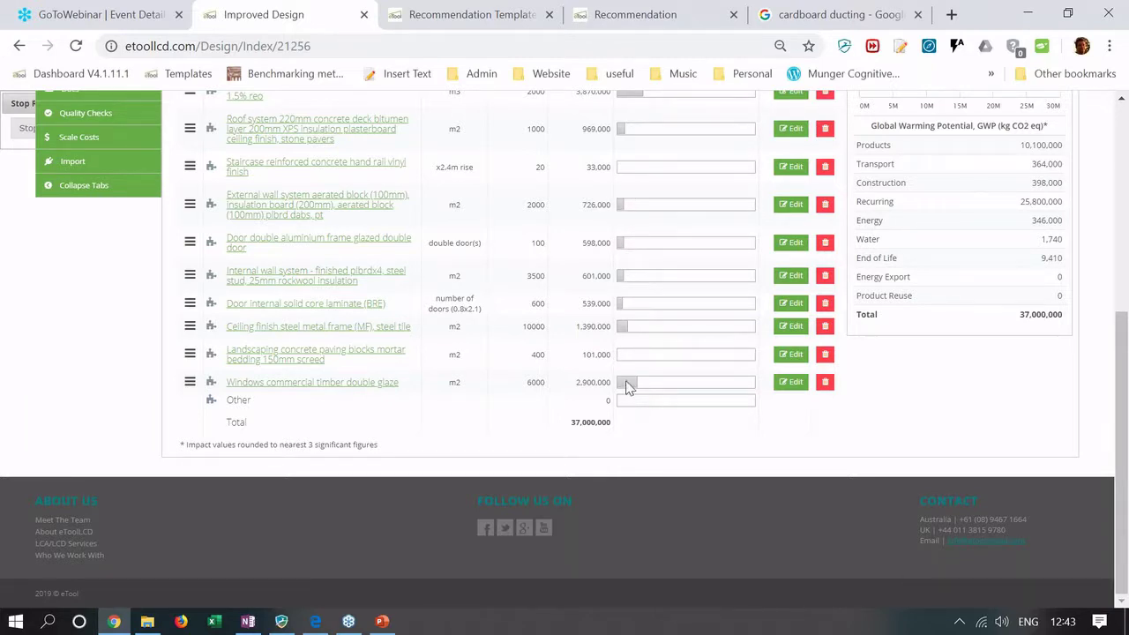
left_click(323, 386)
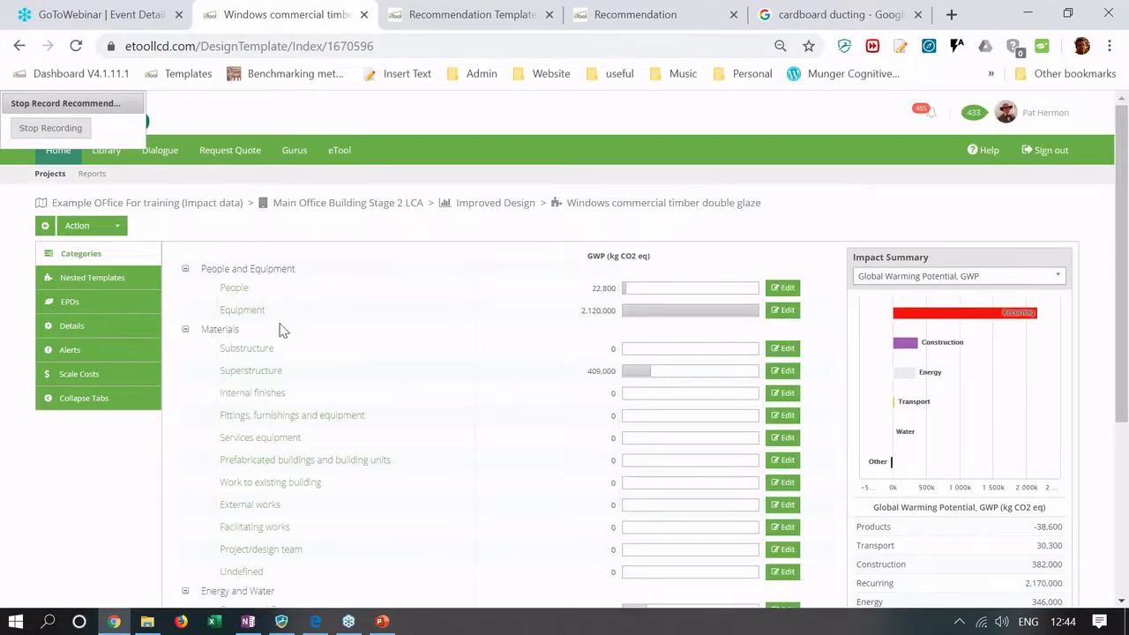
left_click(253, 313)
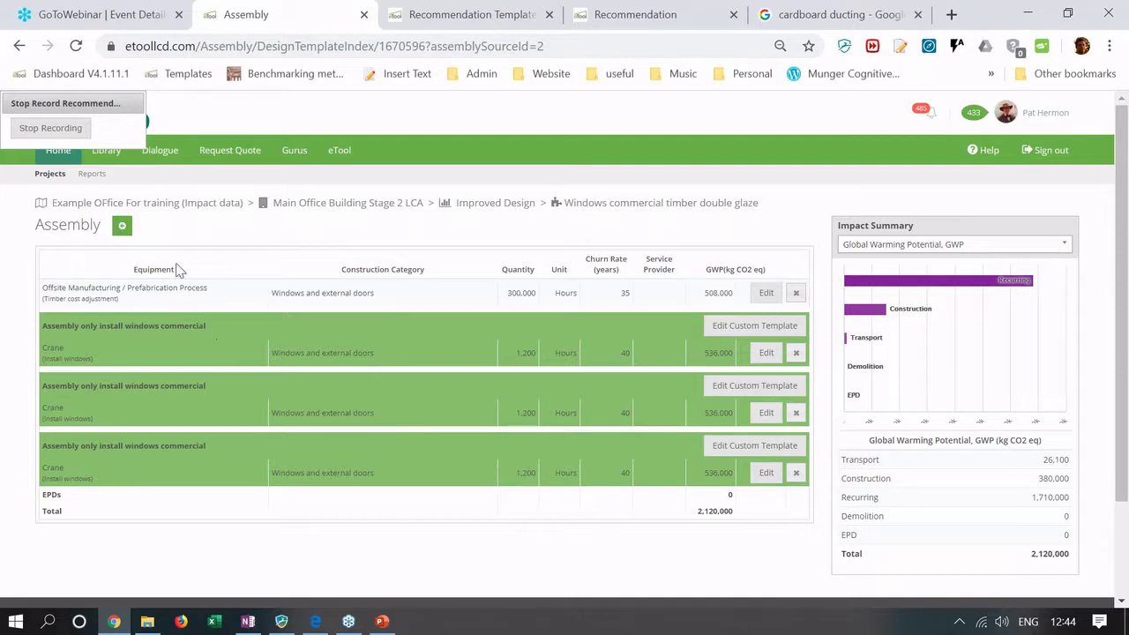
left_click(123, 228)
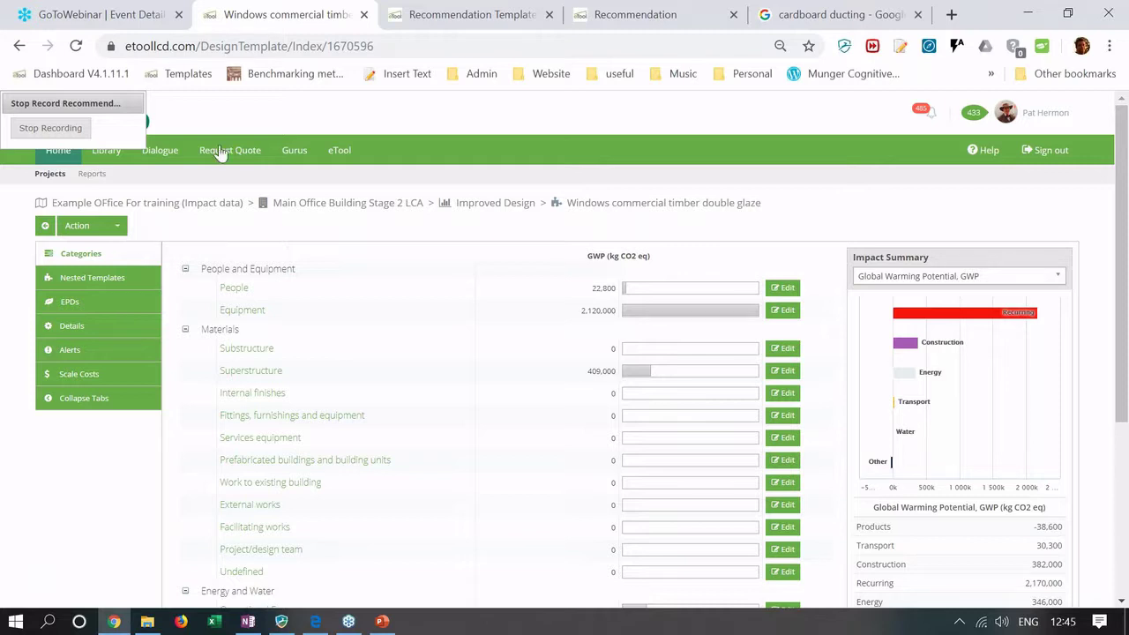
- Browse the recommendation templates in the library and return to the timber window template
left_click(477, 15)
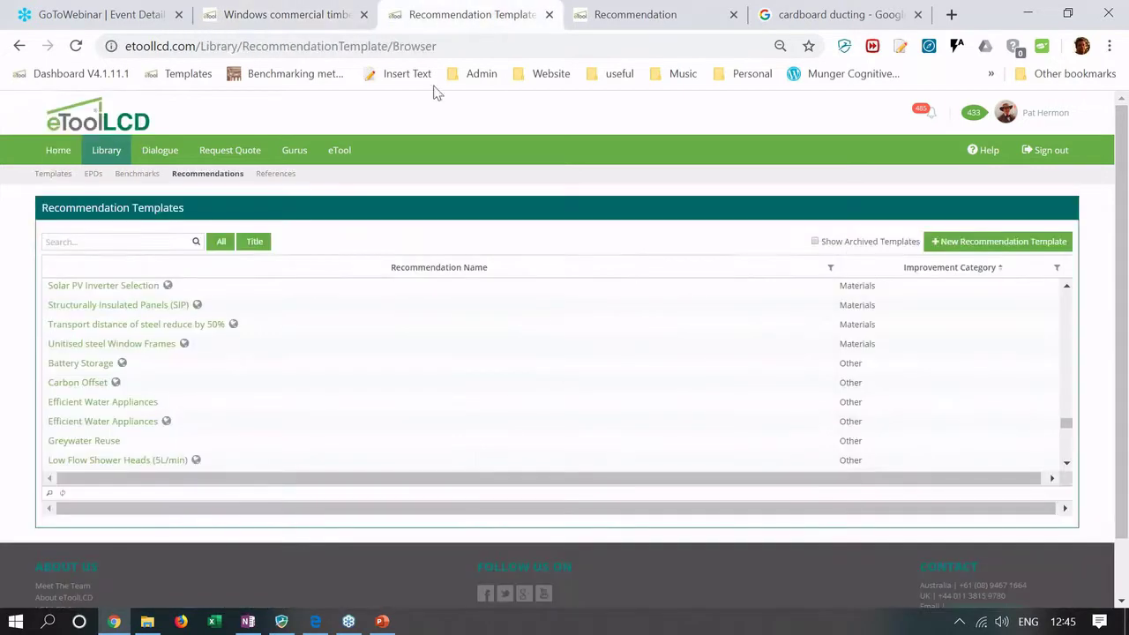
scroll(226, 430, "down", 3)
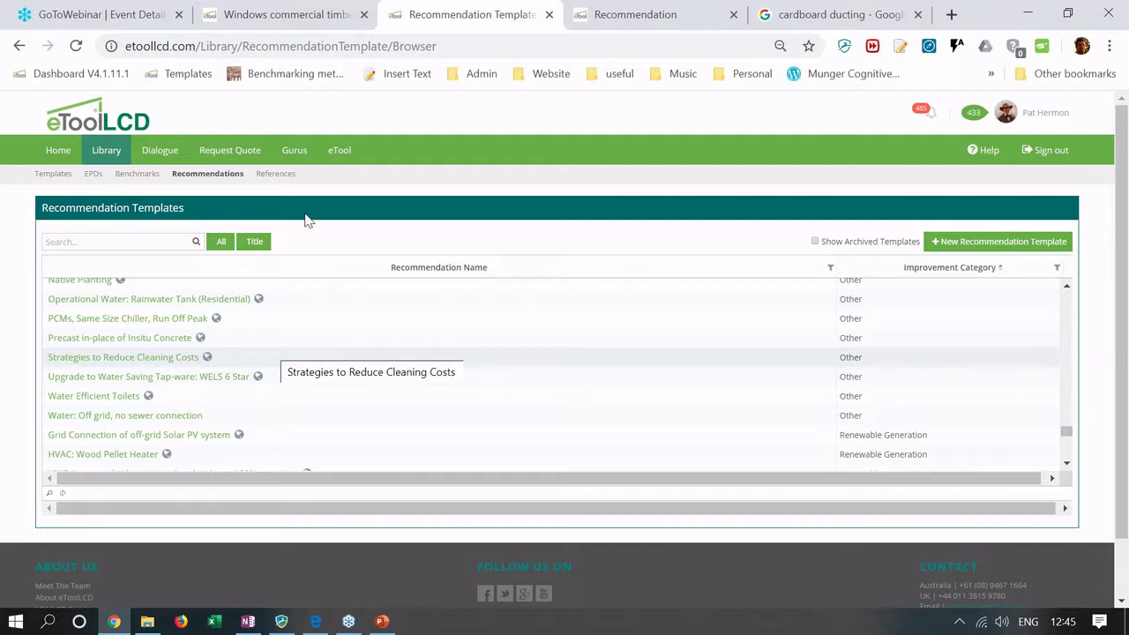
left_click(322, 18)
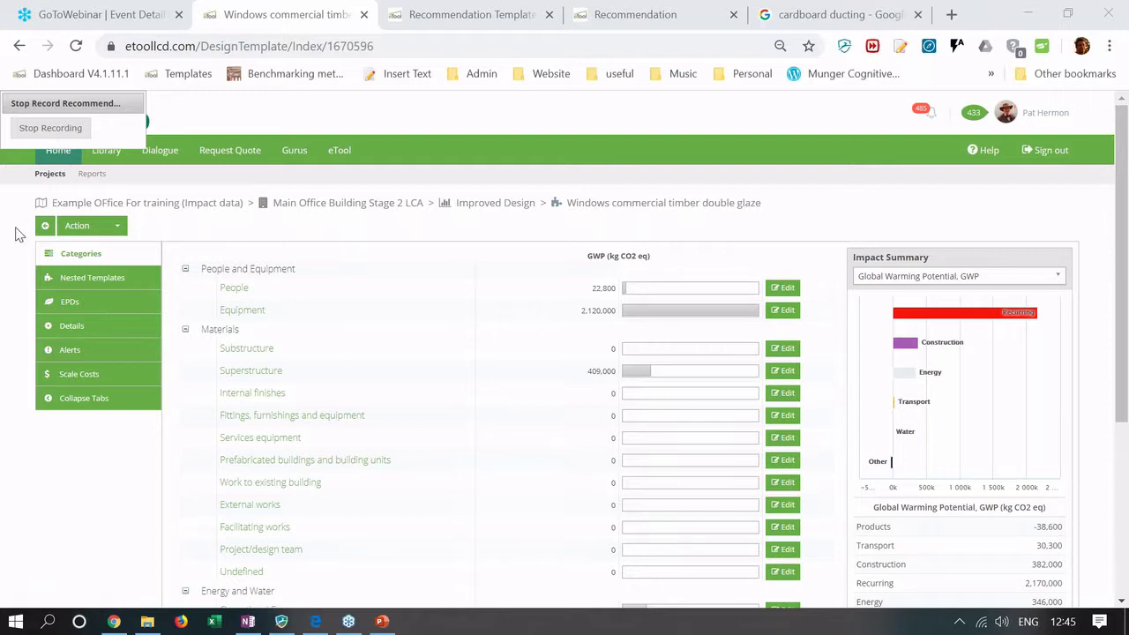
- Stop recording and save the aluminium-to-timber window frame recommendation, and check its initial and lifetime GWP savings
left_click(70, 130)
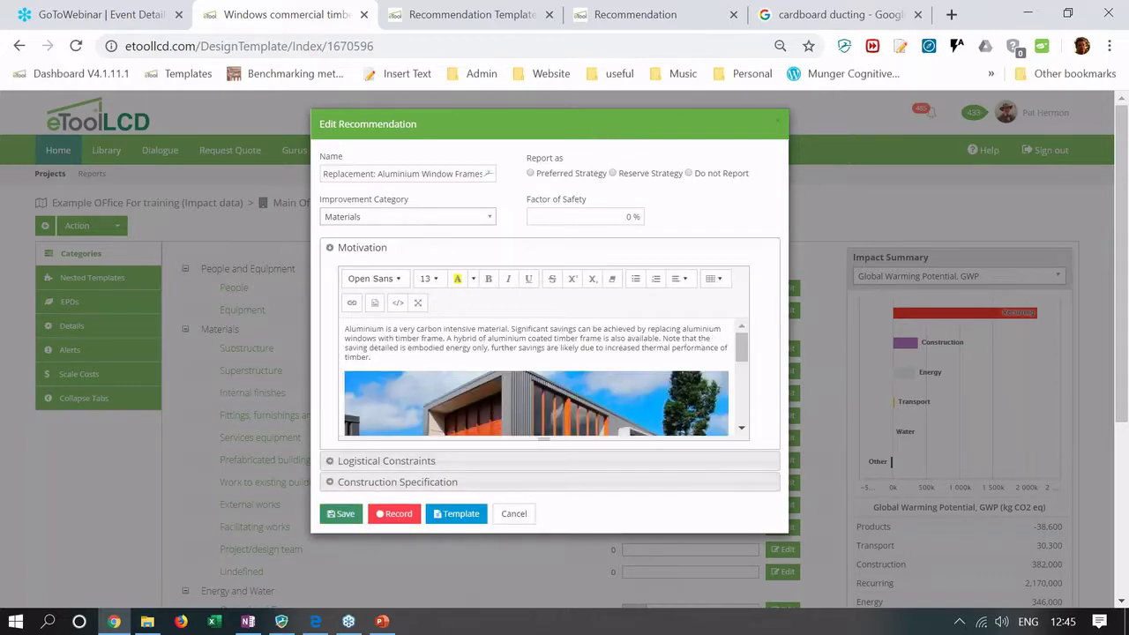
left_click(340, 513)
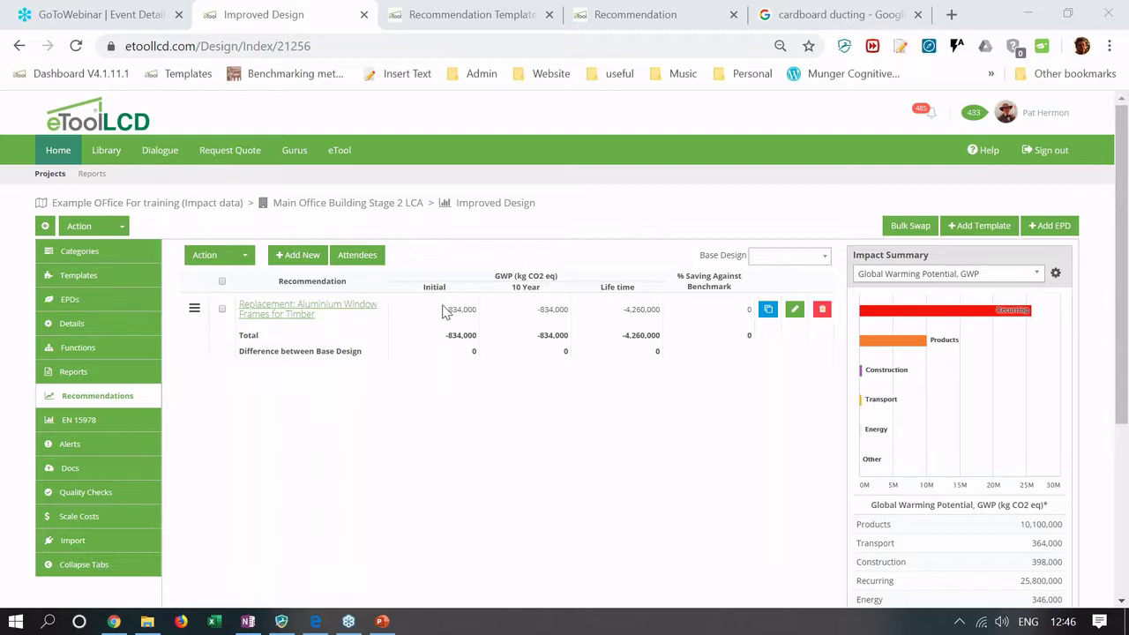
left_click_drag(446, 310, 470, 307)
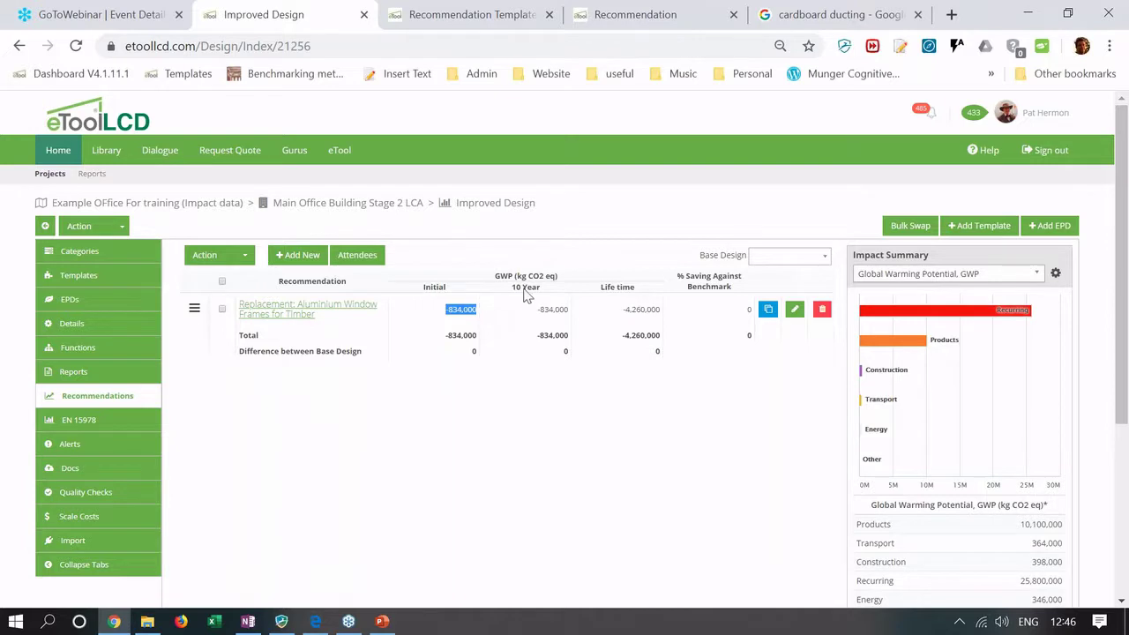
left_click_drag(622, 310, 657, 309)
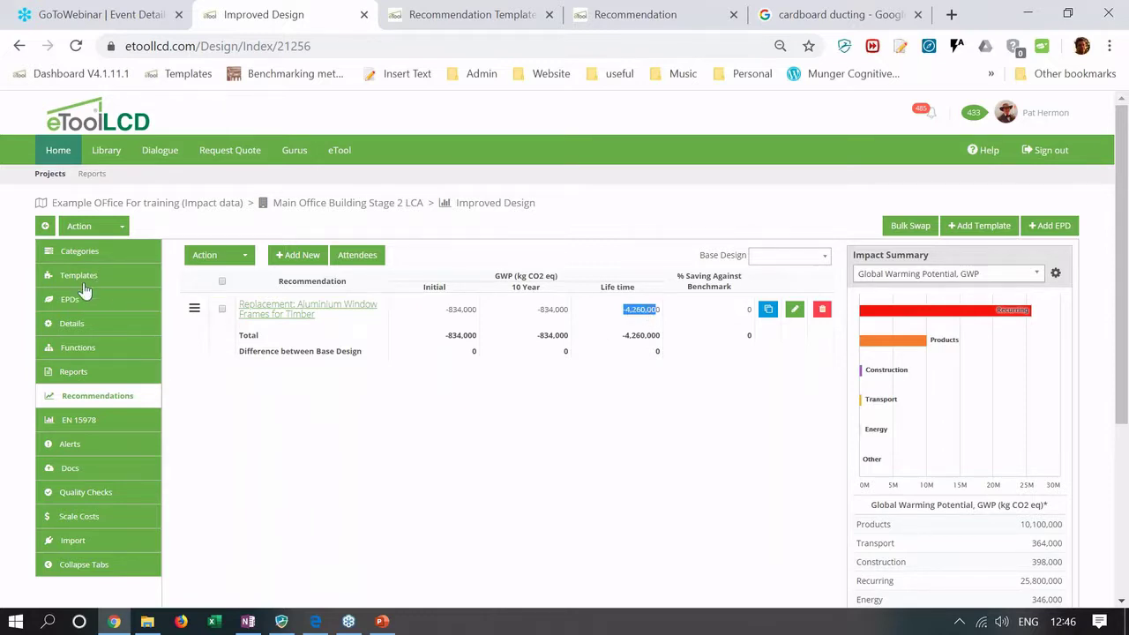
- Check the predicted service life in the Improved Design's details, and return to the recommendation's lifetime GWP saving
left_click(82, 333)
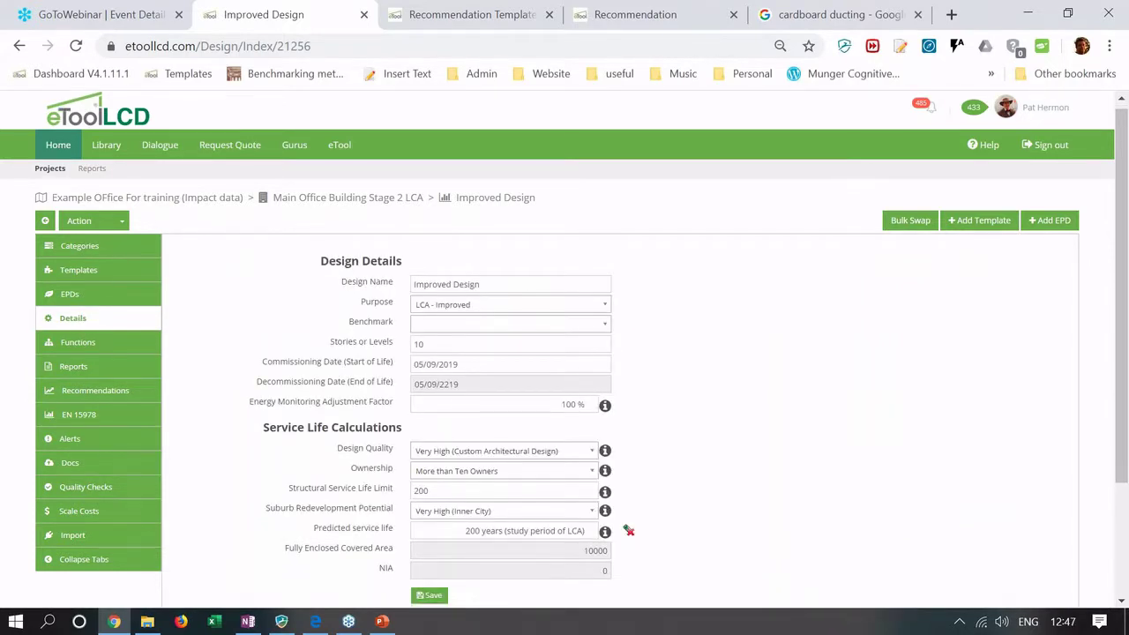
scroll(461, 323, "down", 2)
left_click_drag(465, 377, 487, 377)
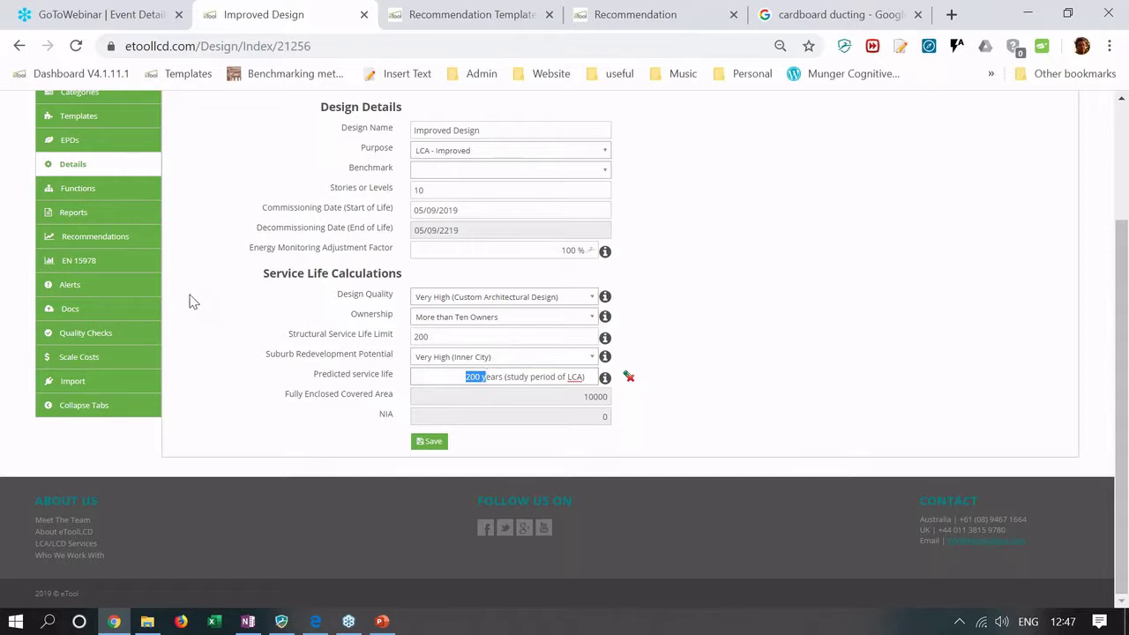
scroll(102, 221, "up", 2)
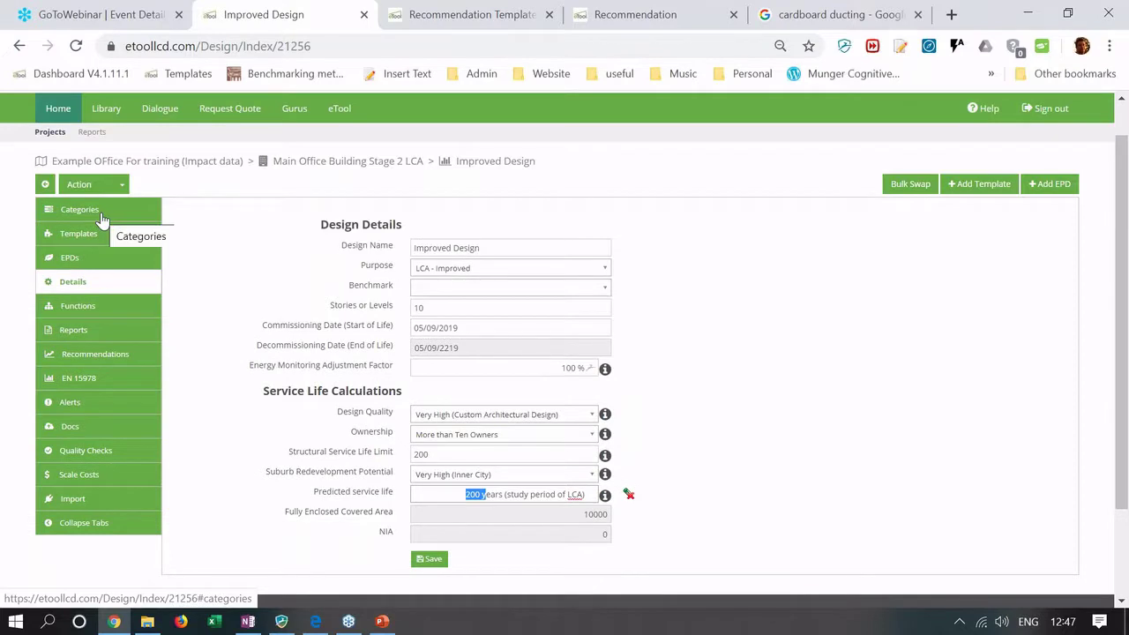
left_click(103, 219)
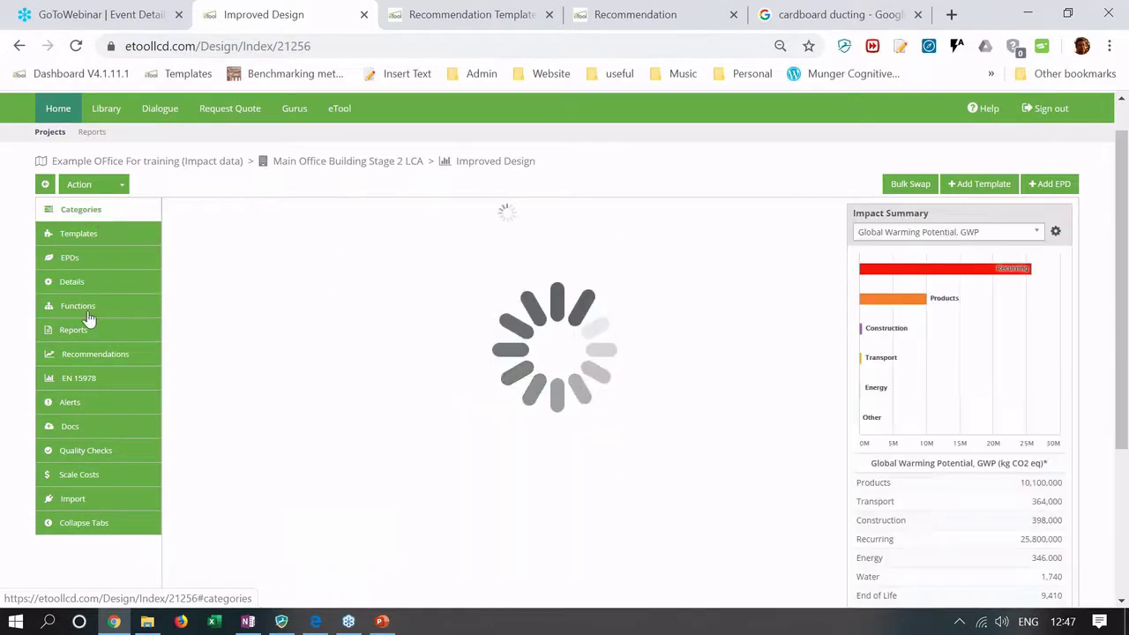
left_click(86, 359)
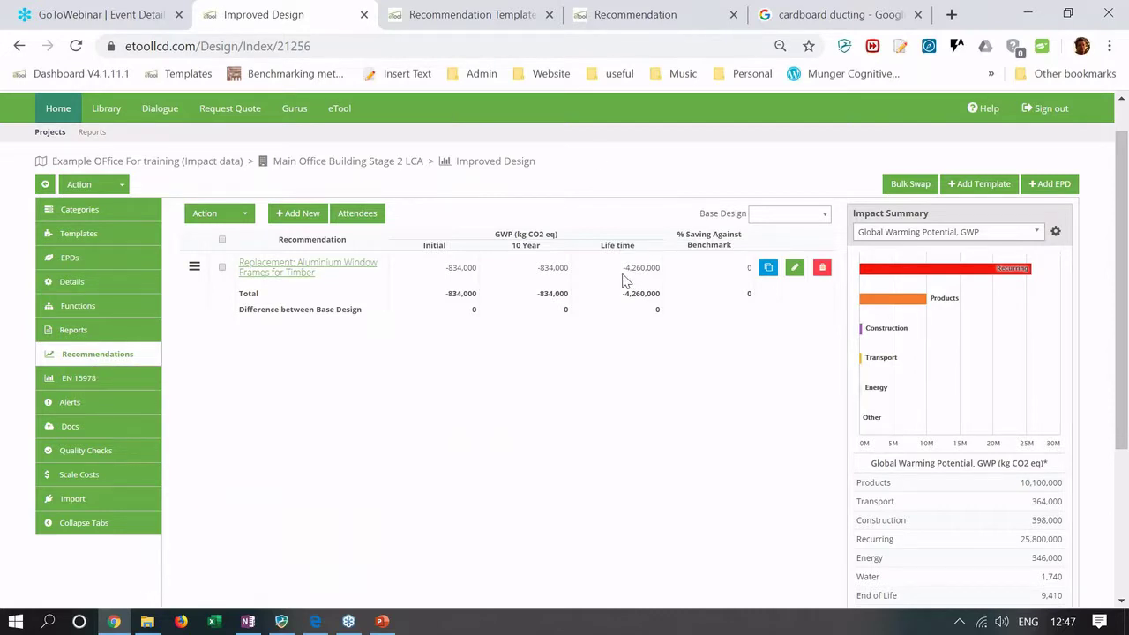
left_click_drag(622, 267, 668, 273)
- Show the recommendation's impact as Ozone Depletion Potential, switch the indicator to British Pounds Sterling, and review the cost figures
left_click(979, 233)
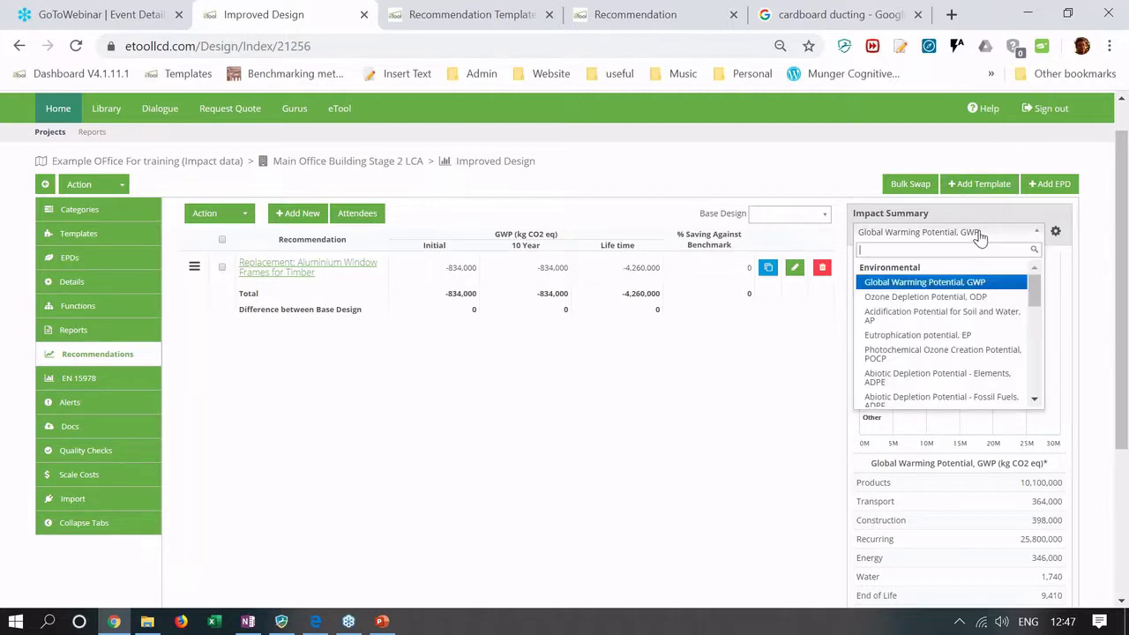
left_click(940, 300)
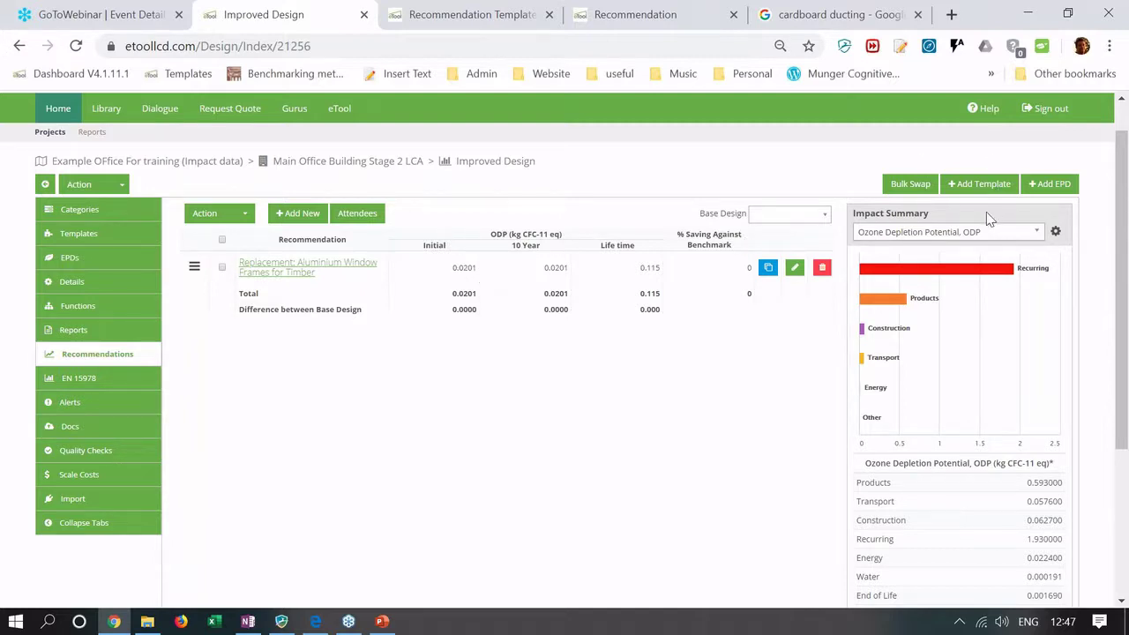
left_click(960, 237)
scroll(935, 371, "down", 5)
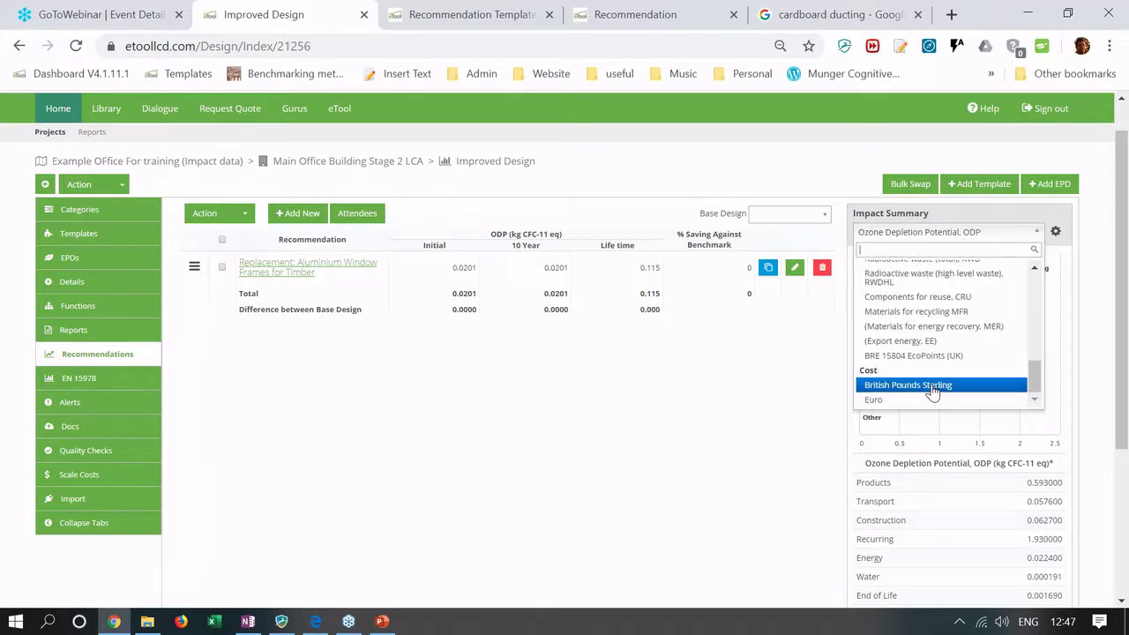
left_click(933, 388)
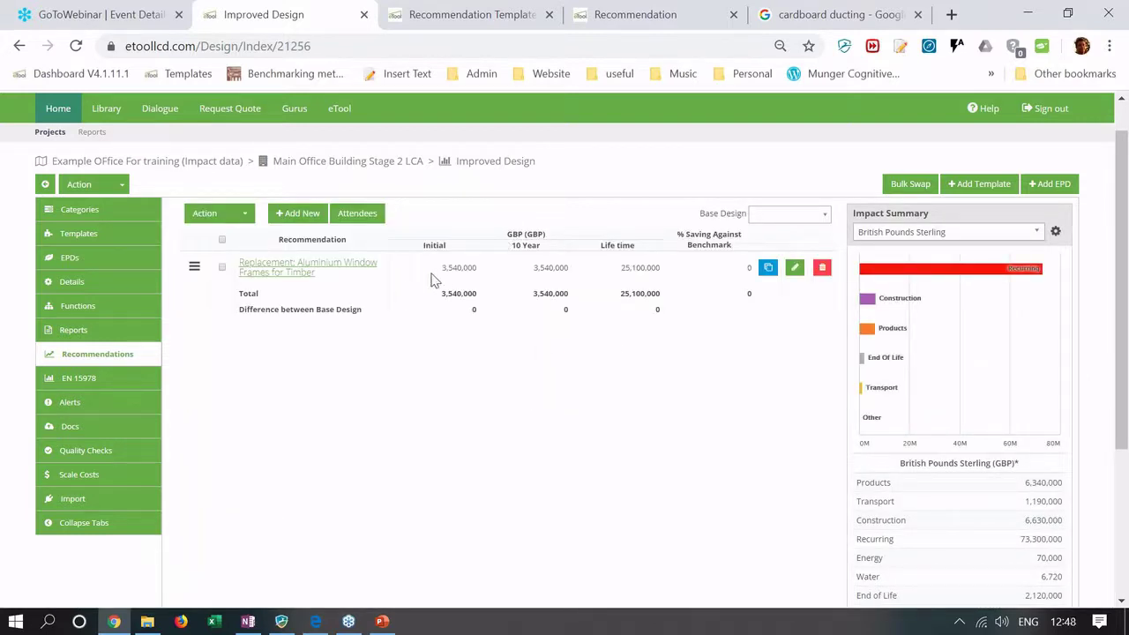
scroll(507, 380, "down", 2)
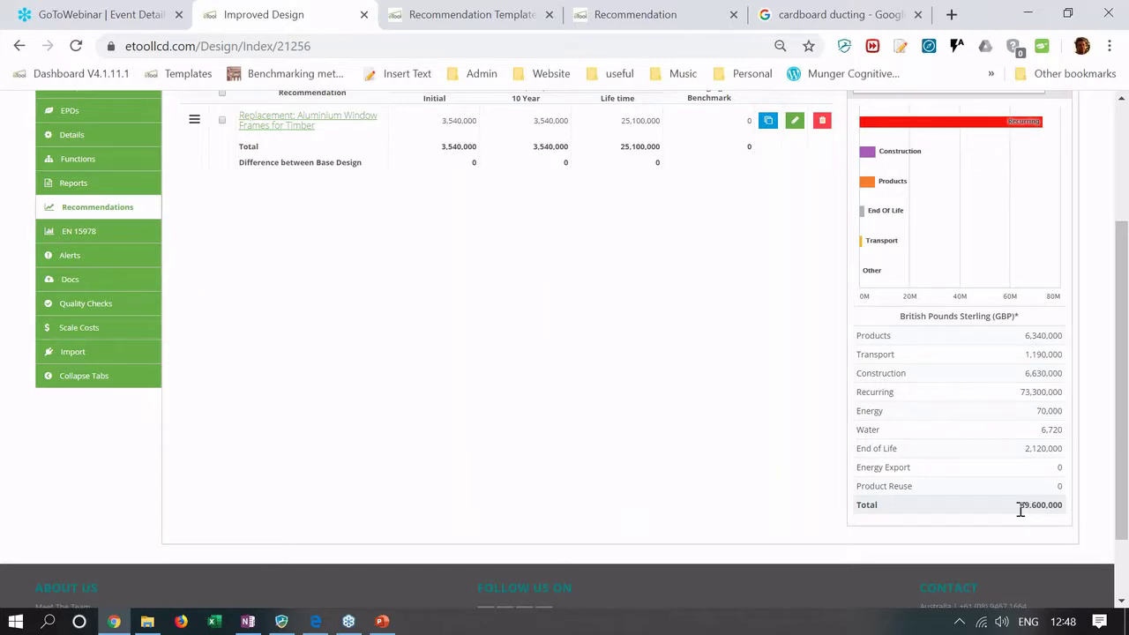
scroll(459, 239, "up", 2)
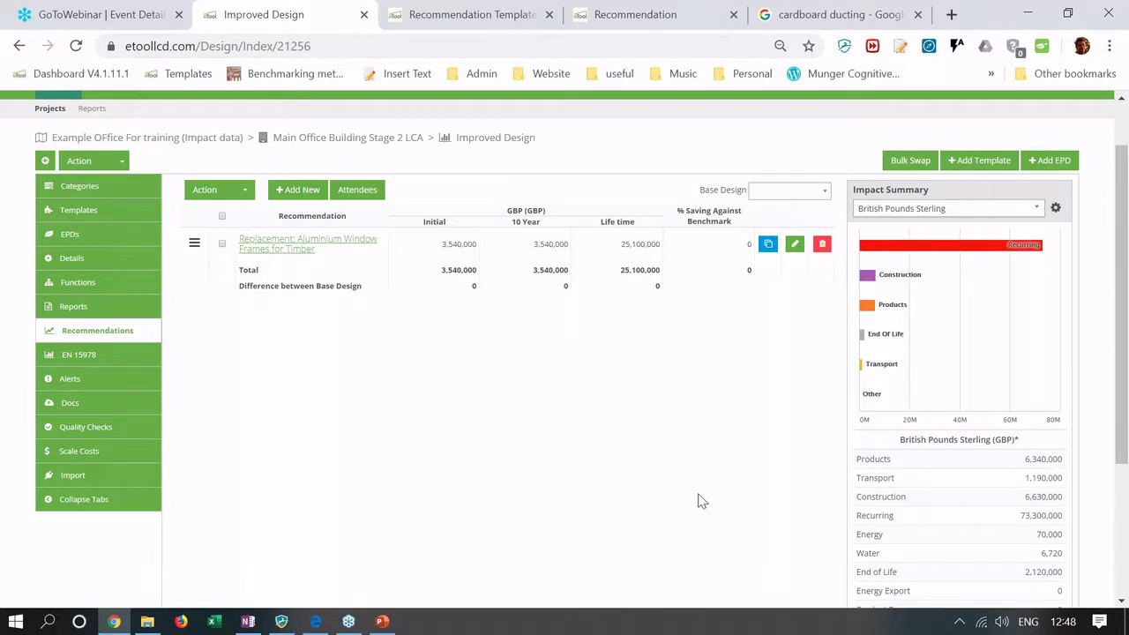
mouse_move(997, 227)
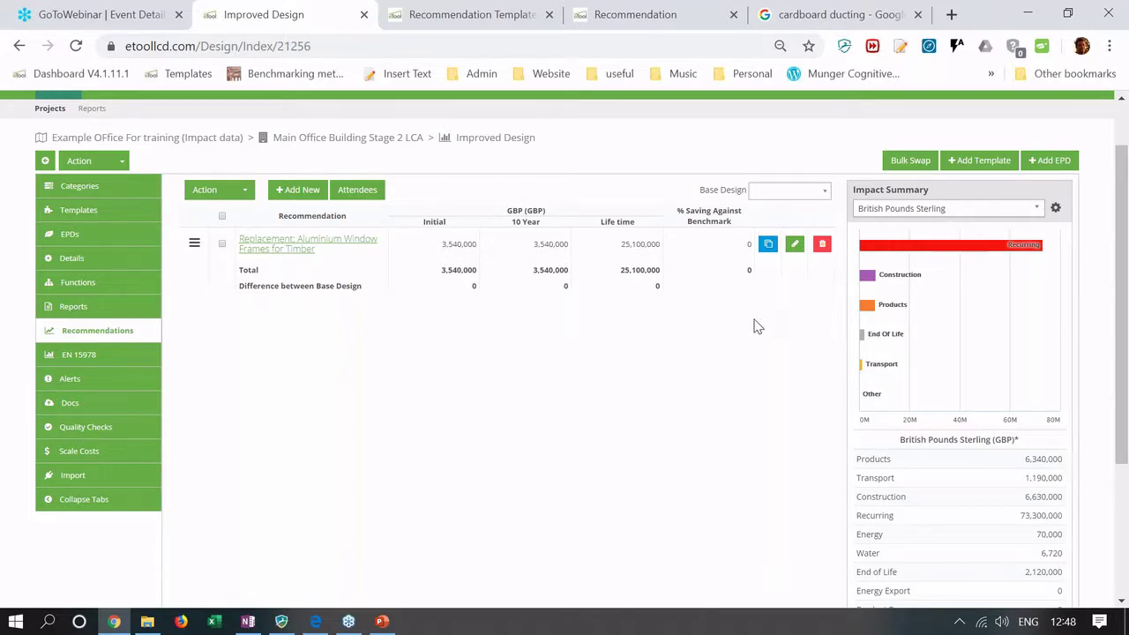